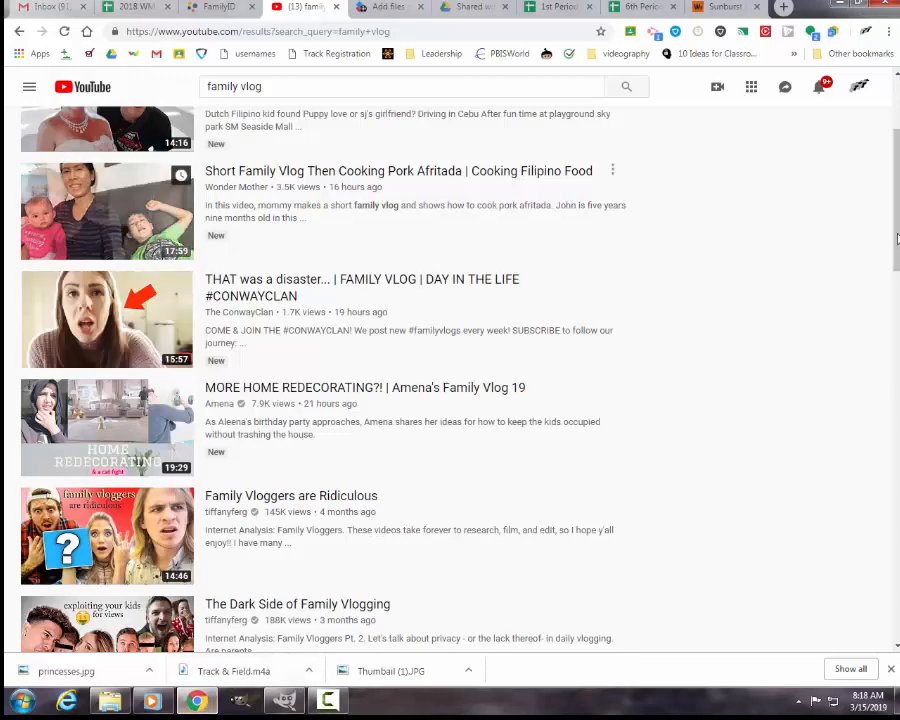
# Step: Examine the thumbnails of the videos in the "family vlog" search results for design ideas
pyautogui.scroll(3, 697, 169)
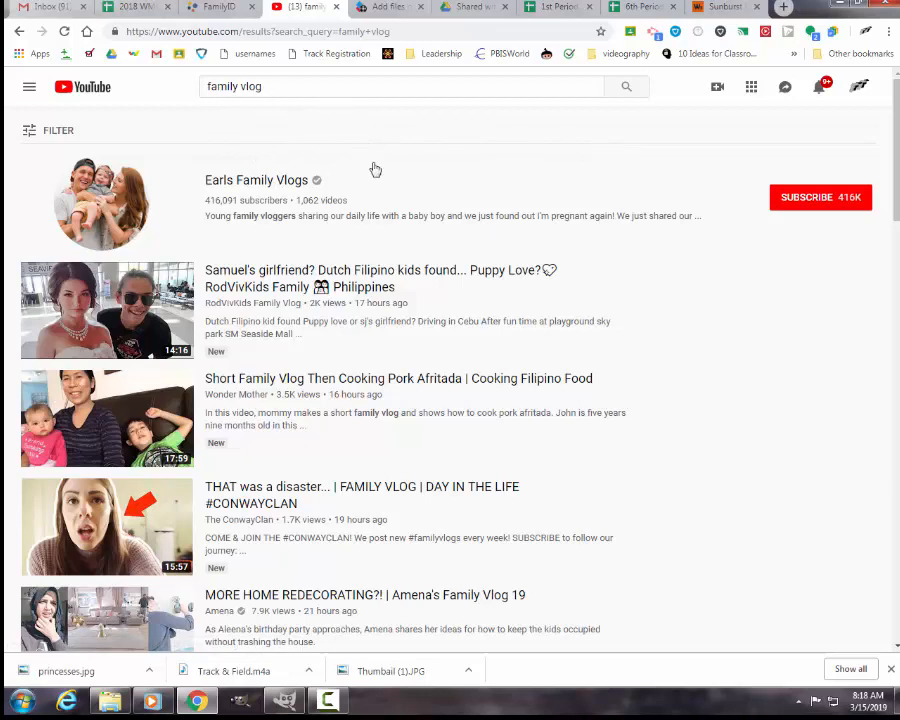
pyautogui.moveTo(895, 137); pyautogui.dragTo(886, 416)
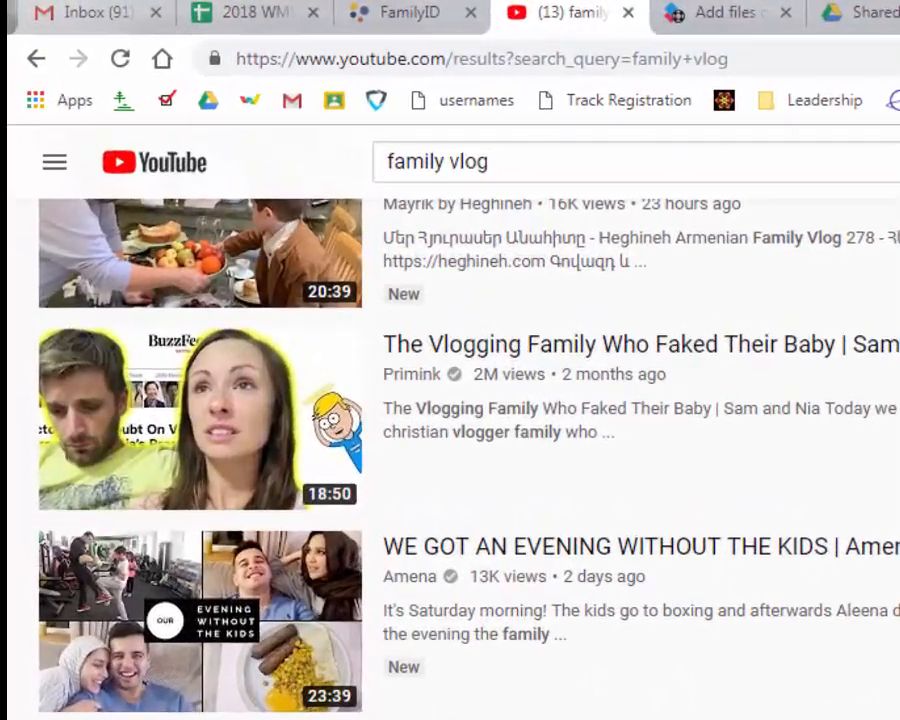
pyautogui.scroll(-2, 450, 450)
pyautogui.scroll(10, 450, 450)
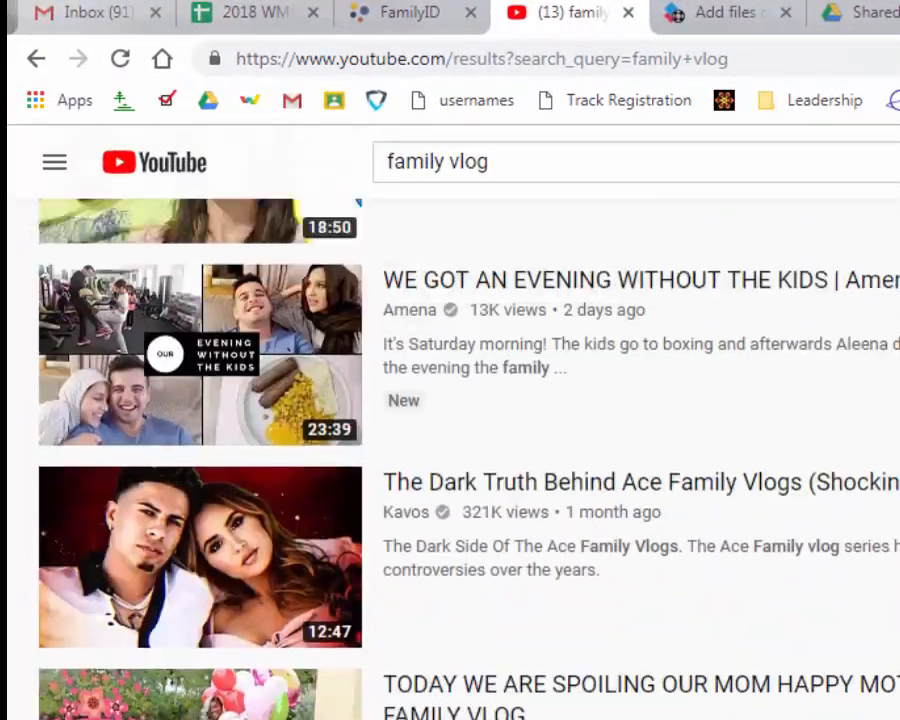
pyautogui.scroll(6, 450, 450)
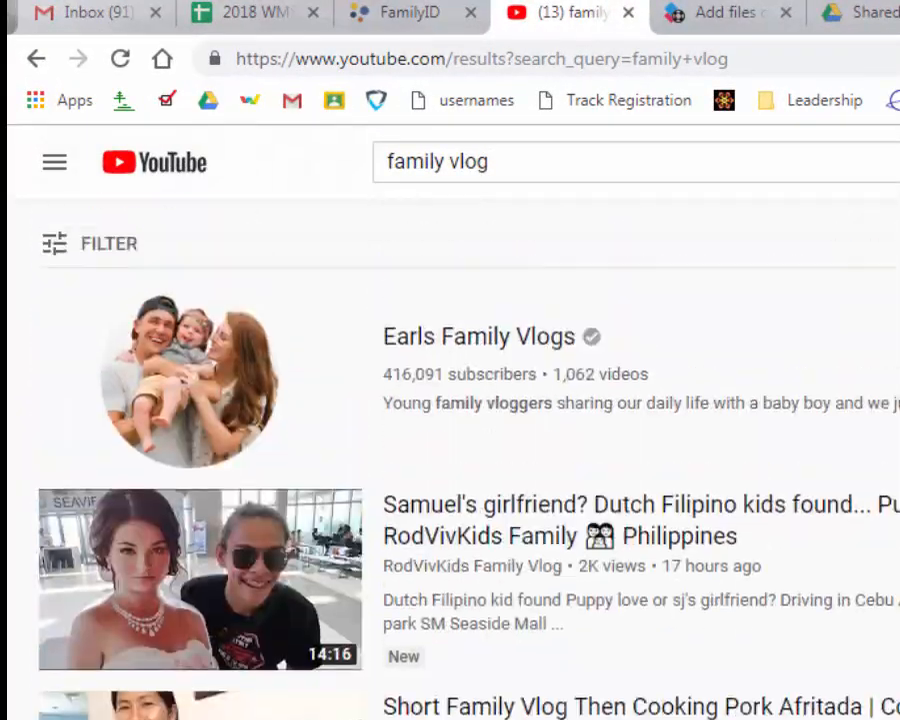
pyautogui.scroll(-2, 450, 450)
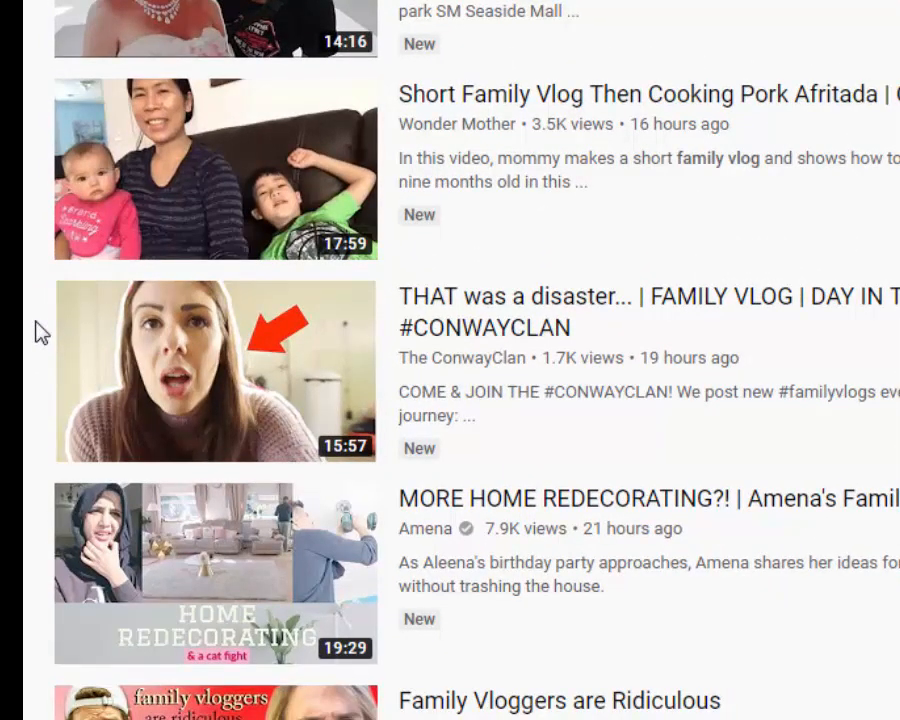
pyautogui.scroll(-5, 40, 333)
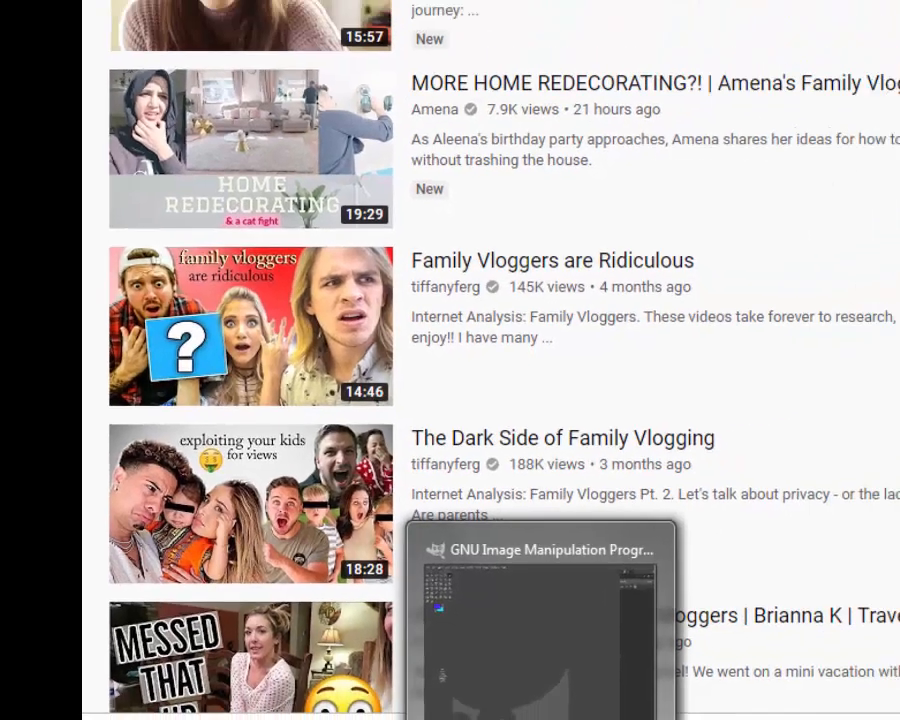
# Step: Switch to GIMP and create a new image of 2560 × 1440 pixels
pyautogui.click(293, 695)
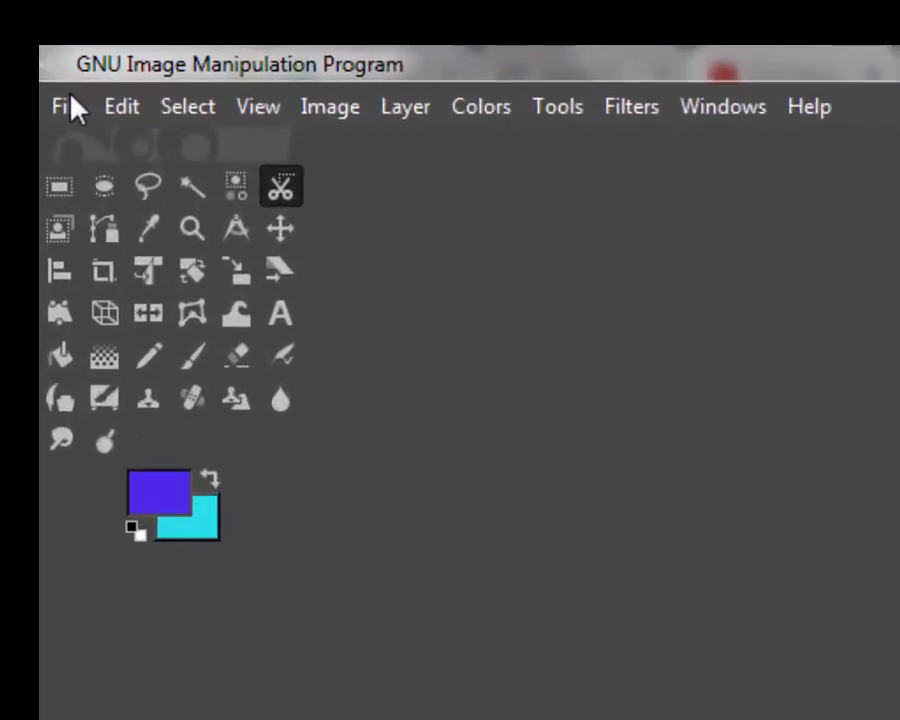
pyautogui.click(31, 40)
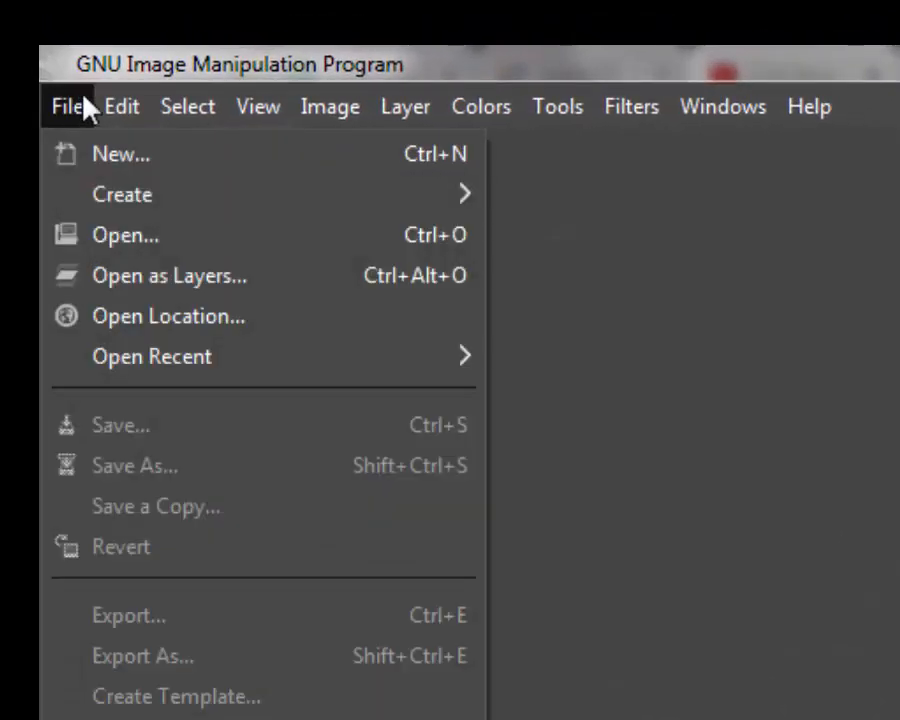
pyautogui.click(115, 157)
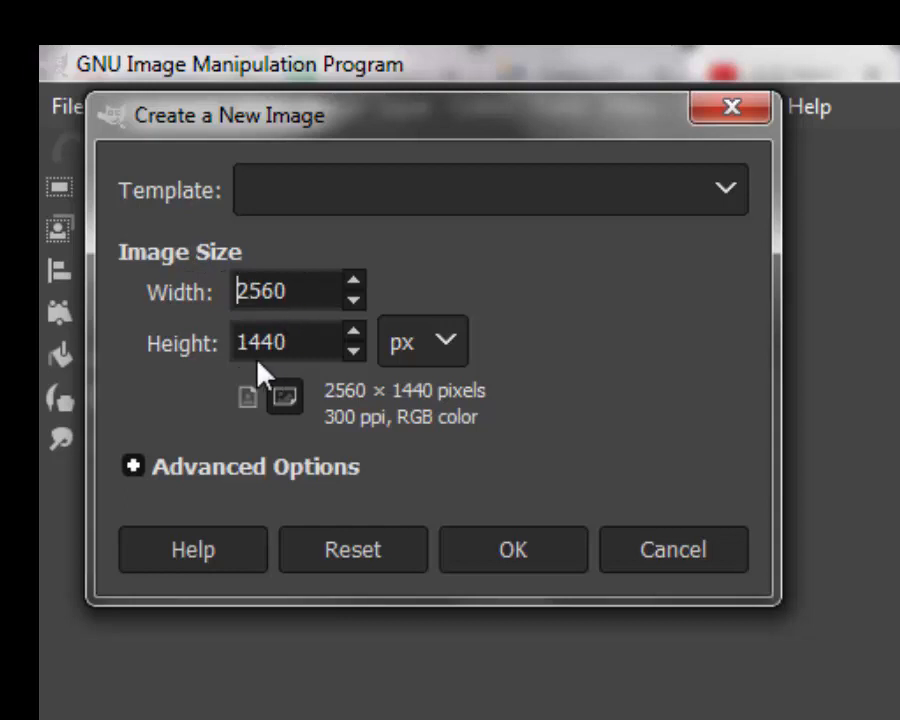
pyautogui.click(513, 551)
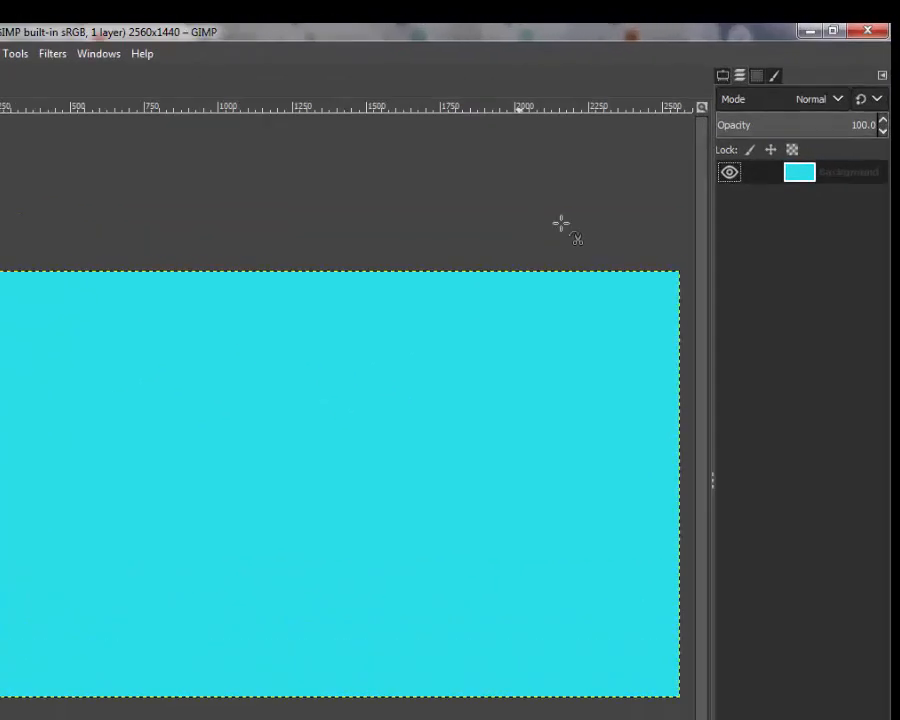
# Step: Add an alpha channel to the Background layer and clear its cyan fill to transparency
pyautogui.rightClick(768, 285)
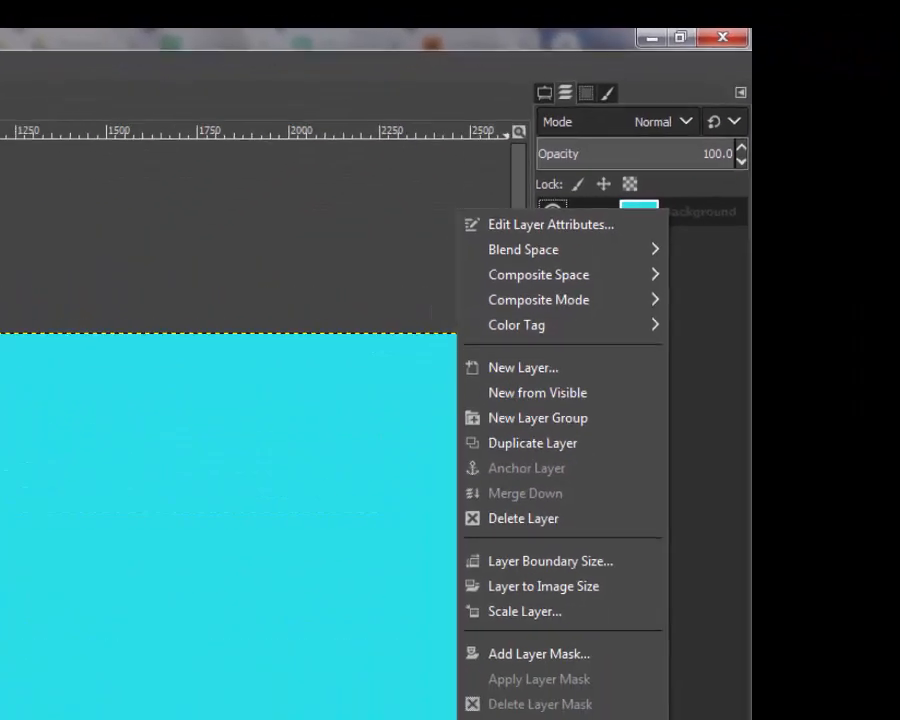
pyautogui.click(523, 690)
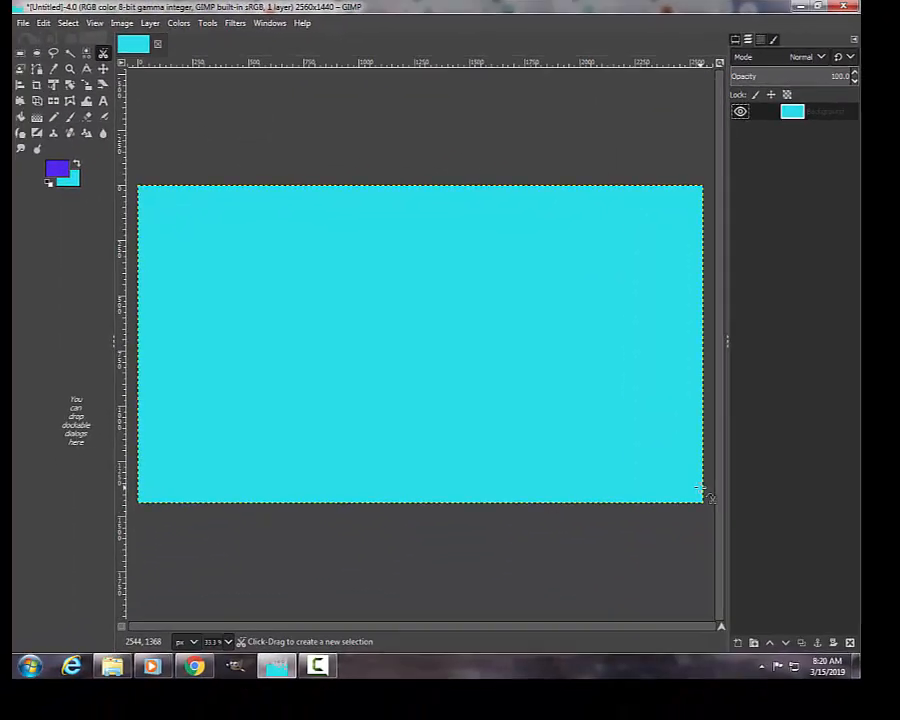
pyautogui.press('Delete')
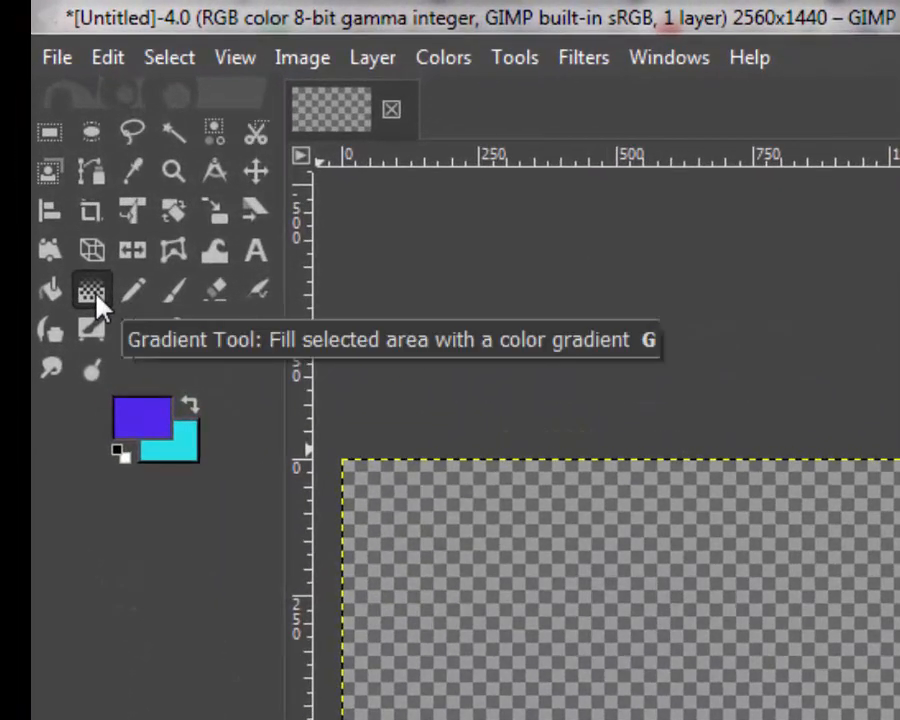
# Step: Choose the FG to BG (RGB) preset for the Gradient tool and fill the canvas with a clockwise spiral gradient from lower left to upper right
pyautogui.click(93, 293)
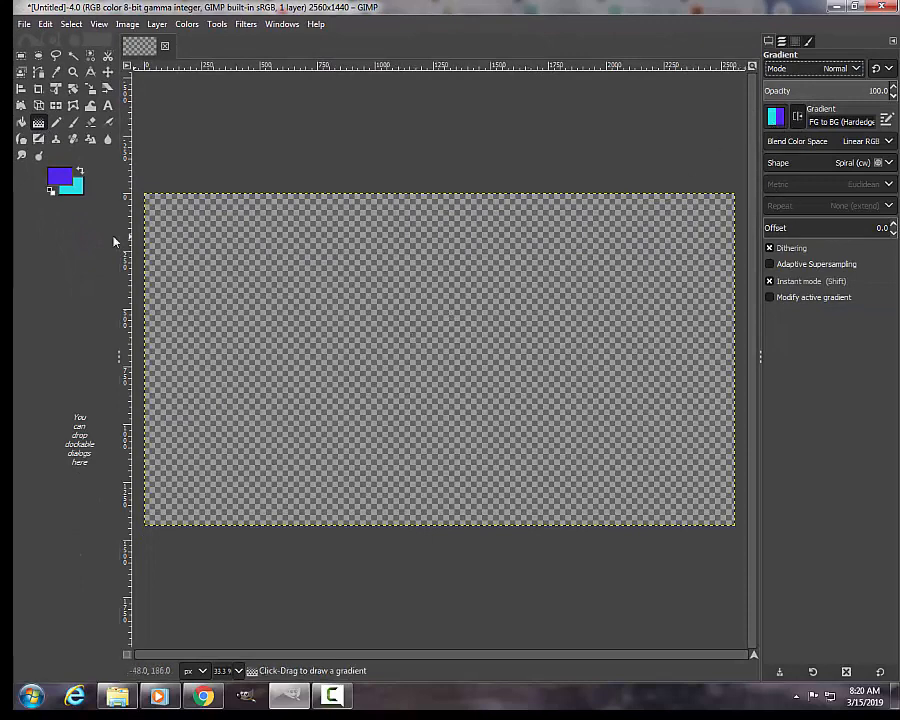
pyautogui.click(776, 118)
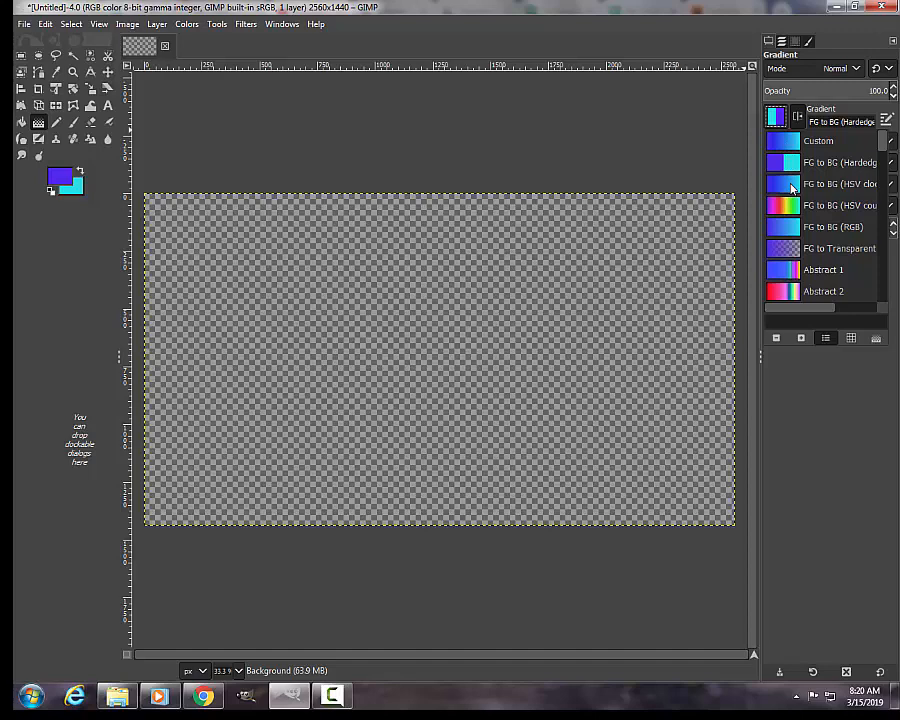
pyautogui.click(790, 231)
pyautogui.moveTo(164, 568); pyautogui.dragTo(625, 181)
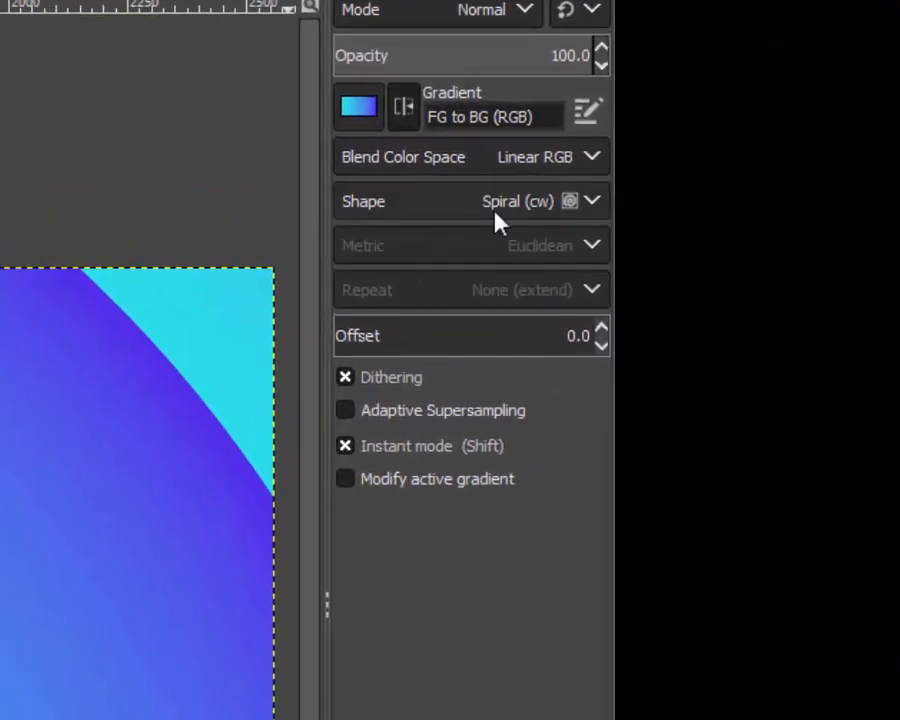
# Step: Set the gradient shape to Linear and refill the canvas diagonally from the upper-right corner, and again from the upper-left corner toward the centre
pyautogui.click(585, 205)
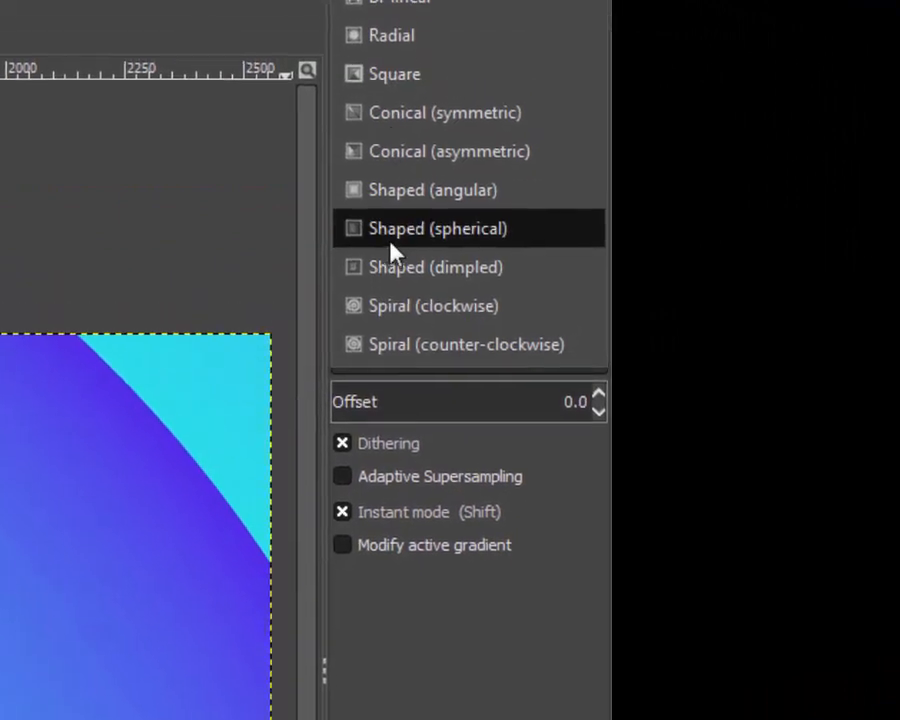
pyautogui.click(388, 26)
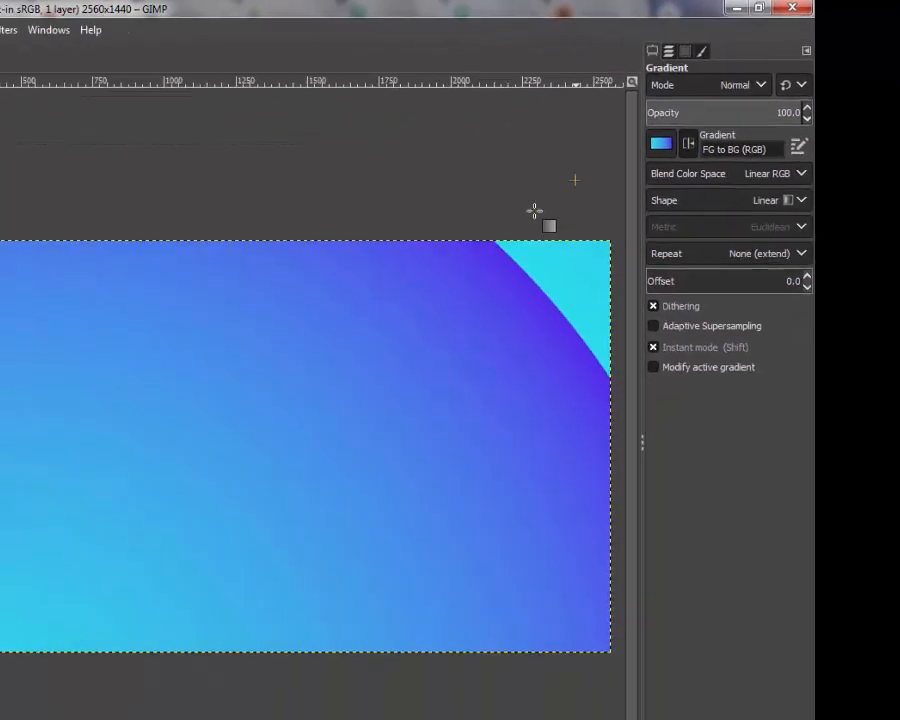
pyautogui.moveTo(335, 270)
pyautogui.mouseDown()
pyautogui.moveTo(342, 484)
pyautogui.moveTo(217, 532)
pyautogui.moveTo(171, 575)
pyautogui.mouseUp()
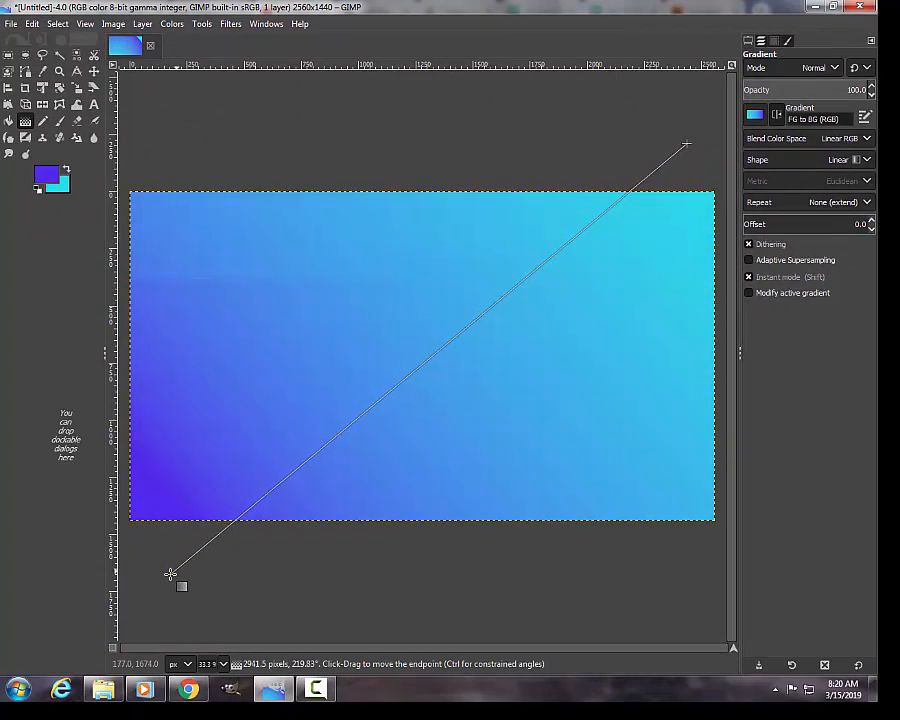
pyautogui.press('Return')
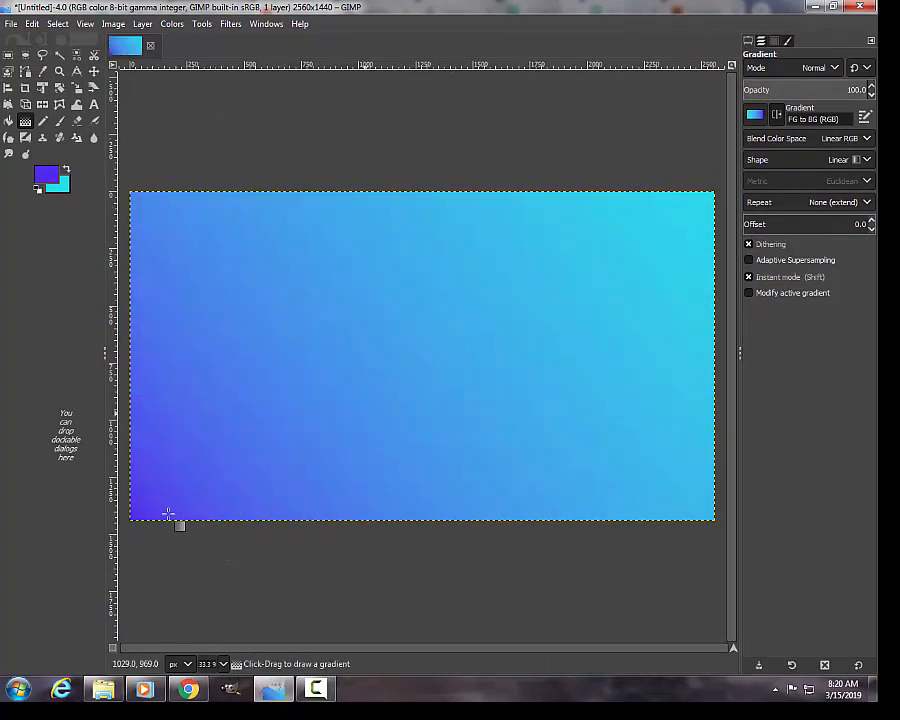
pyautogui.moveTo(179, 152); pyautogui.dragTo(482, 395)
pyautogui.press('Return')
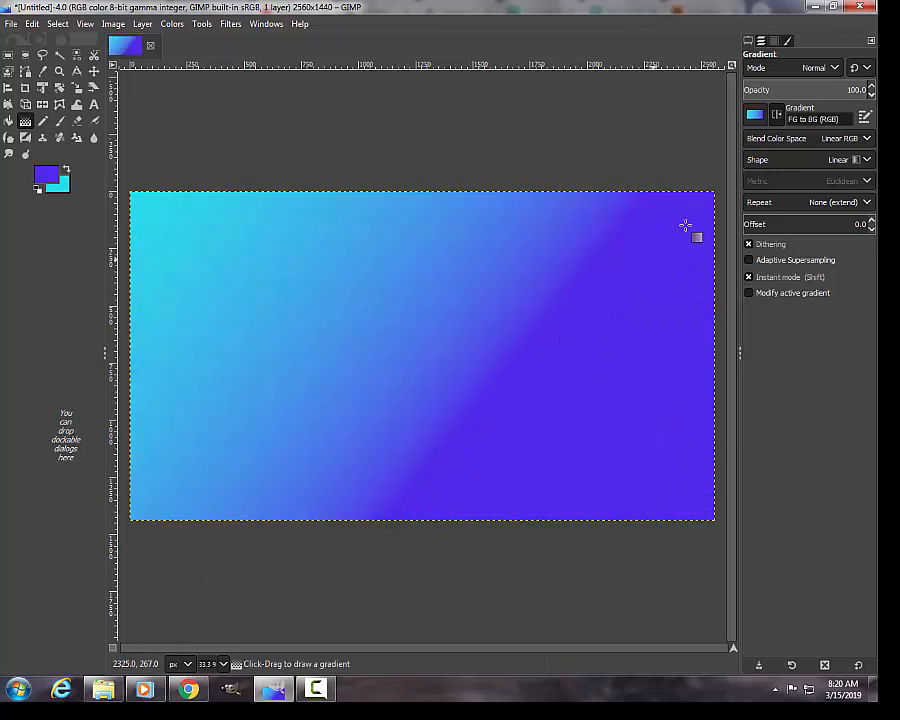
pyautogui.click(757, 117)
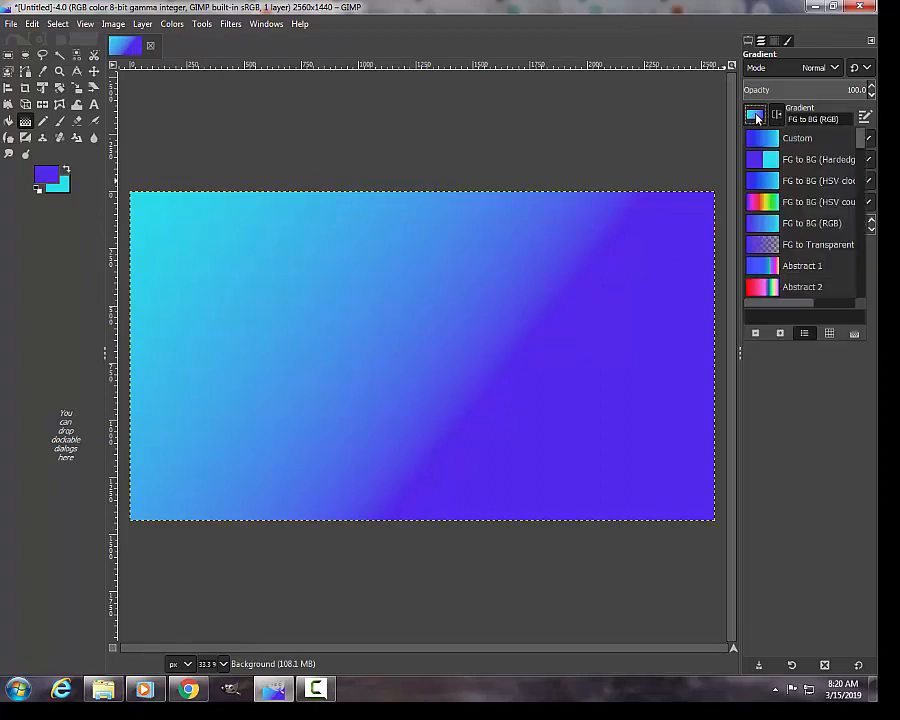
pyautogui.scroll(-2, 767, 265)
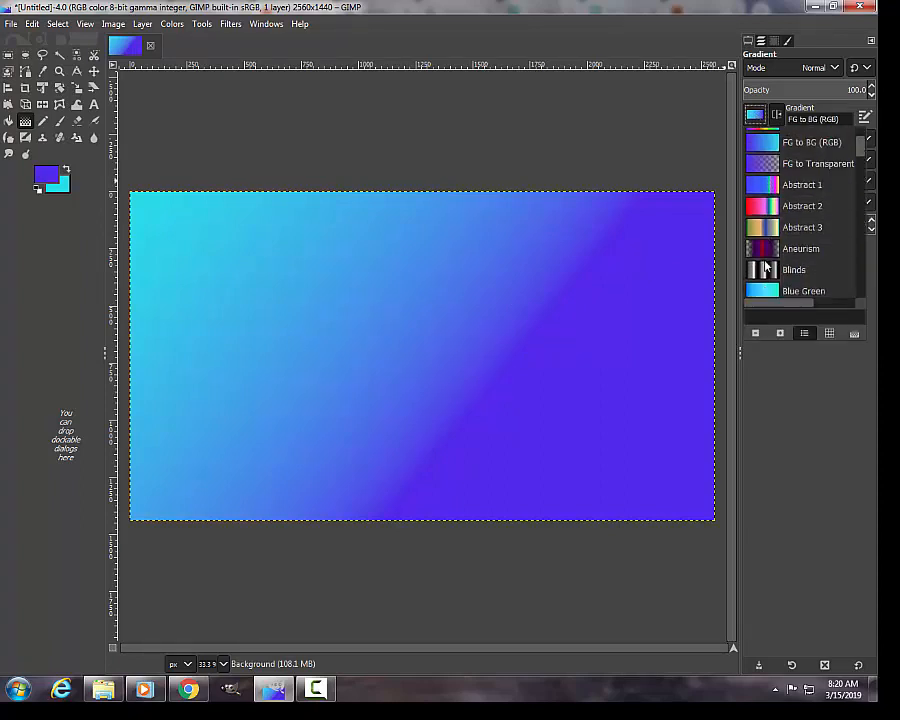
pyautogui.scroll(2, 787, 192)
pyautogui.click(760, 117)
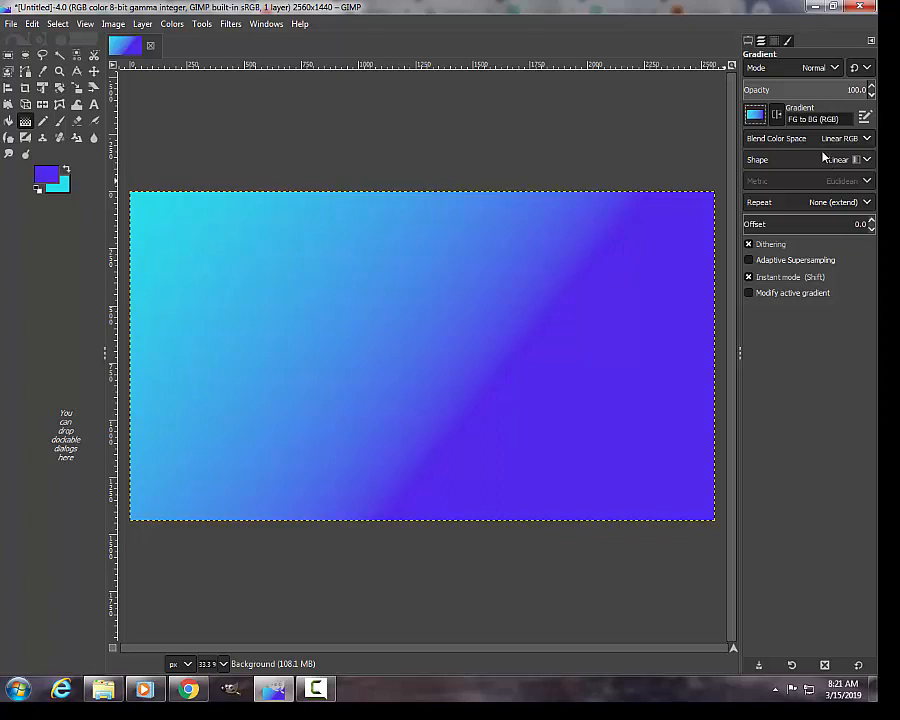
# Step: Set the gradient shape to Radial and fill the background outward from the upper-right area of the canvas toward its lower middle
pyautogui.click(814, 162)
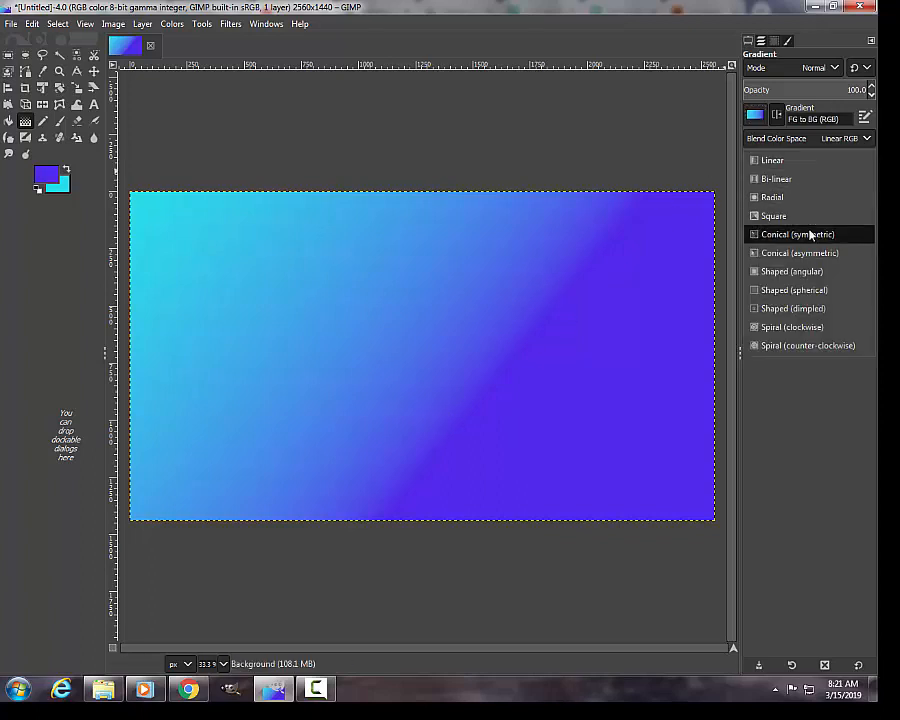
pyautogui.click(773, 199)
pyautogui.moveTo(587, 239)
pyautogui.mouseDown()
pyautogui.moveTo(404, 388)
pyautogui.moveTo(390, 446)
pyautogui.mouseUp()
pyautogui.press('Return')
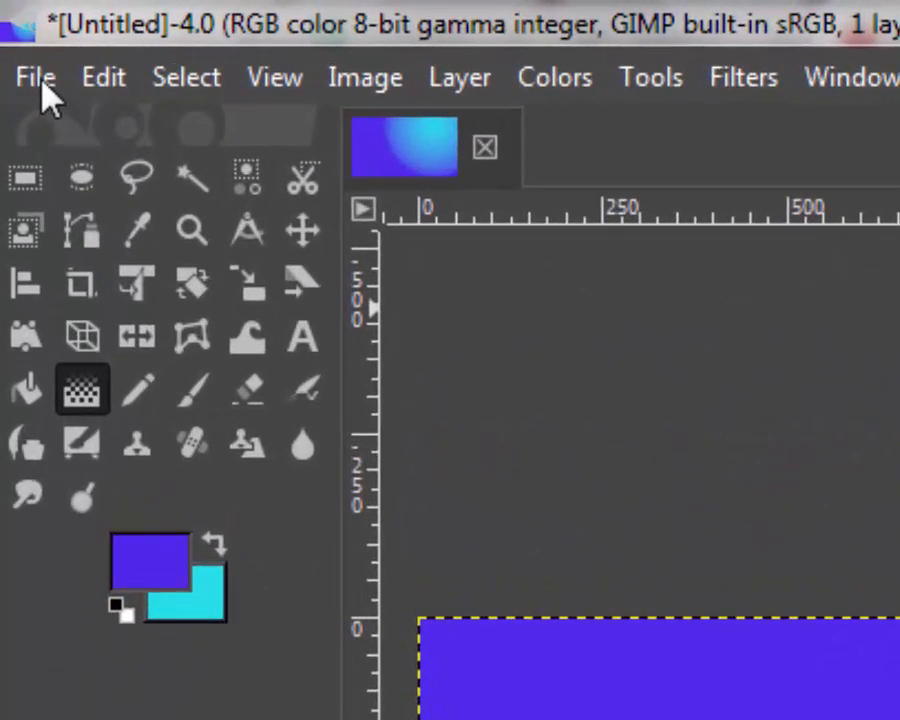
# Step: Open Thumbail.JPG from Downloads as a new layer, rotating it according to its Exif orientation
pyautogui.click(42, 84)
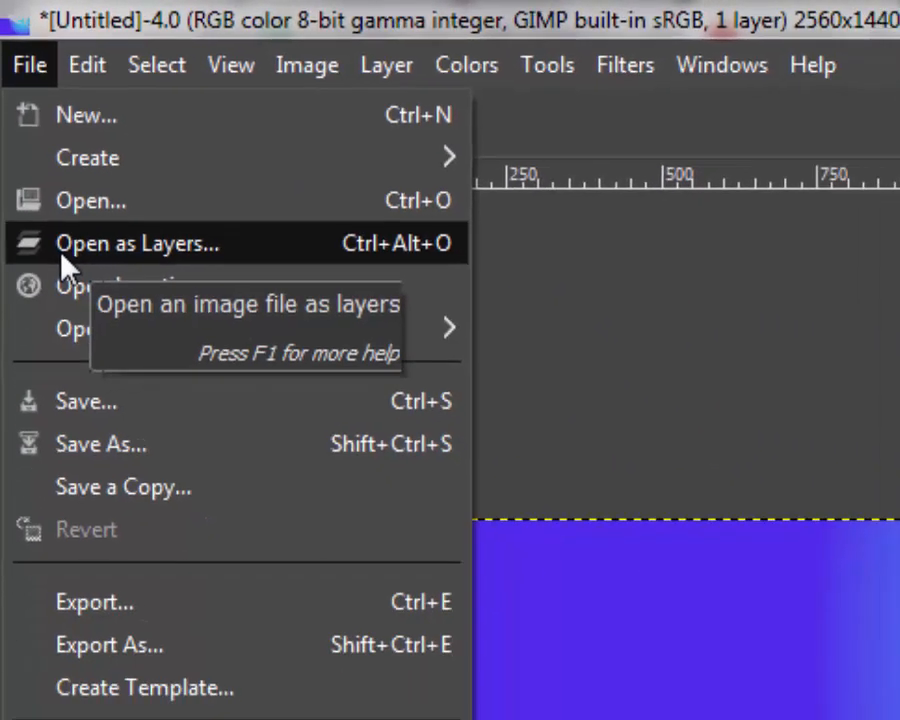
pyautogui.click(74, 300)
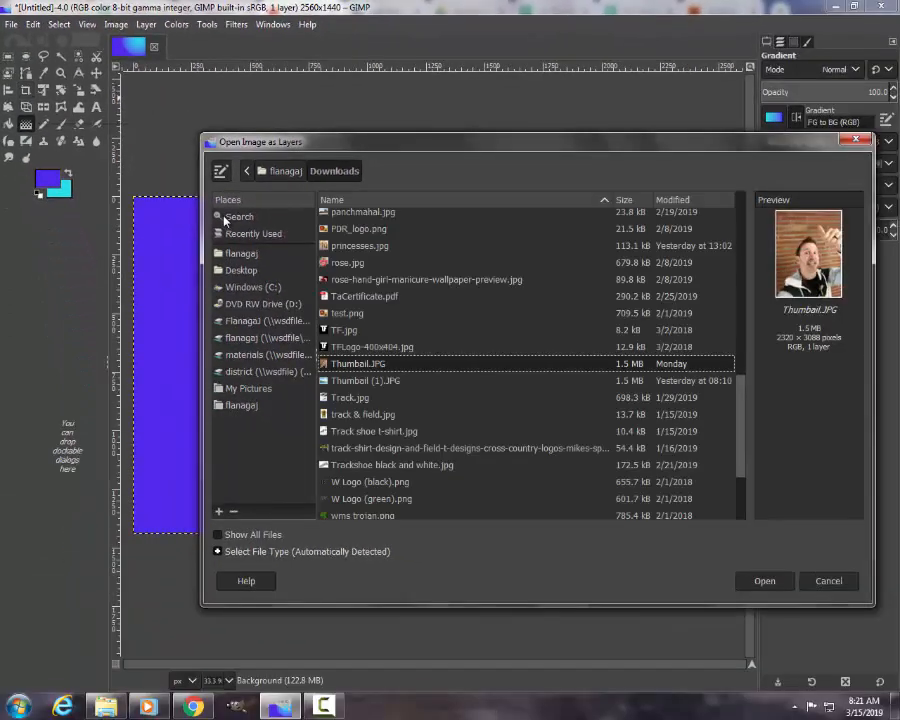
pyautogui.click(766, 582)
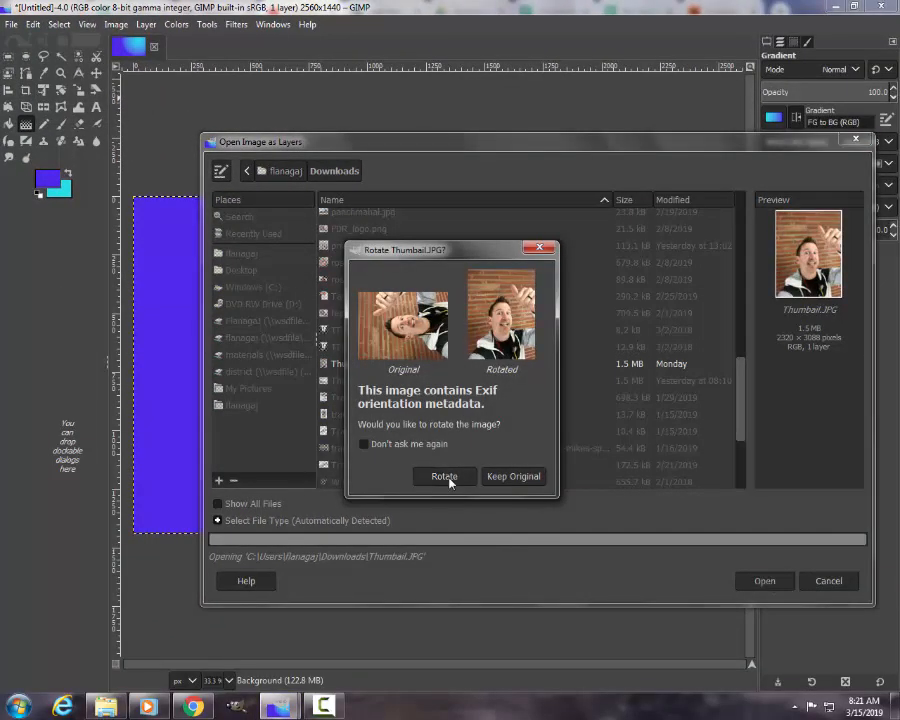
pyautogui.click(448, 477)
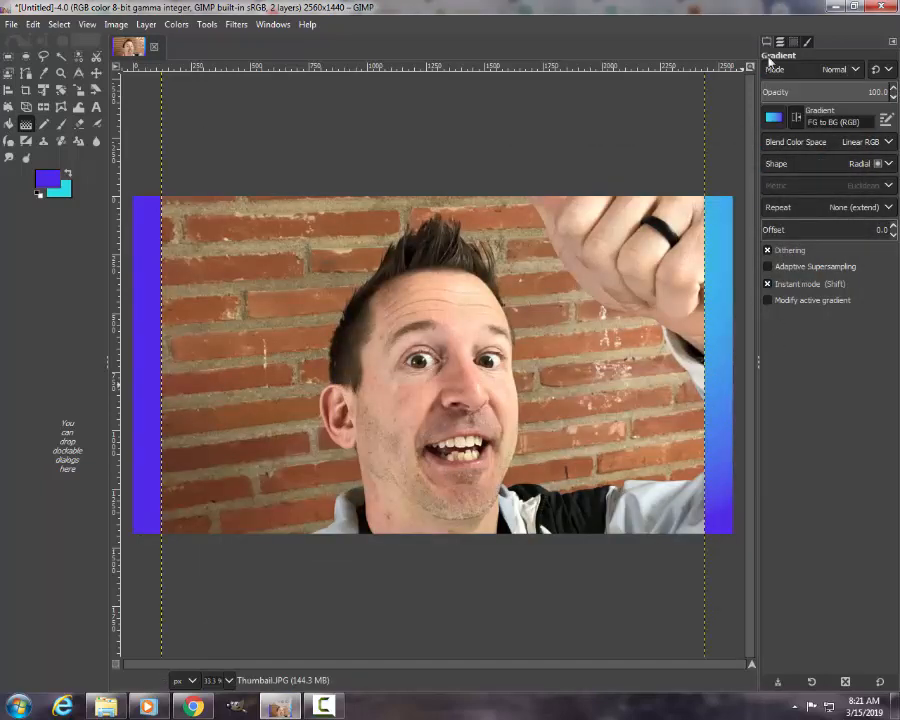
# Step: Show the layer list and start scaling the Thumbail.JPG layer with the Scale tool
pyautogui.click(780, 43)
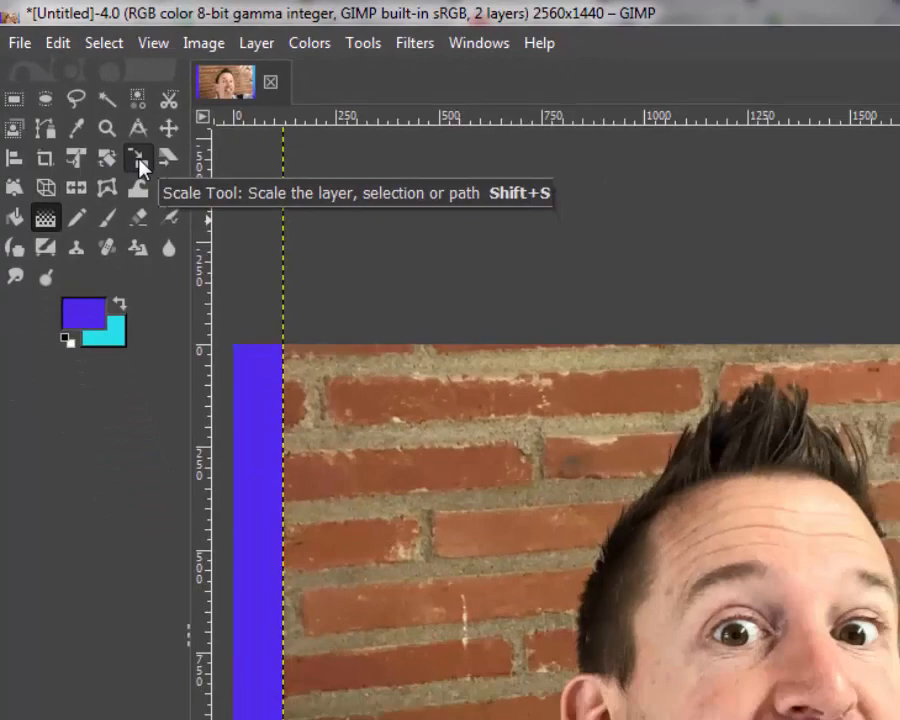
pyautogui.click(220, 255)
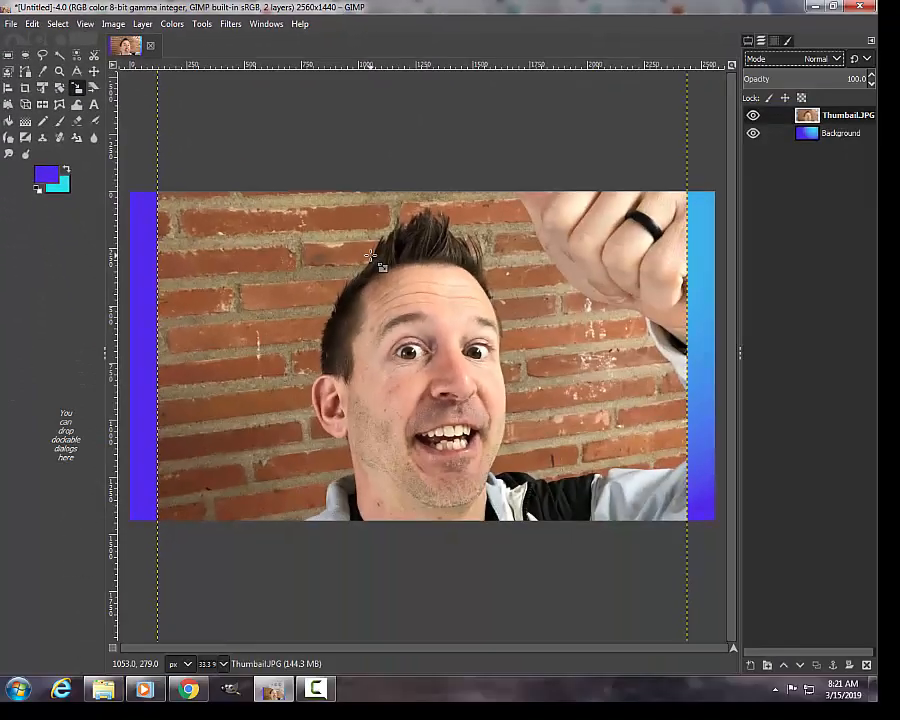
pyautogui.scroll(-2, 370, 258)
pyautogui.click(276, 134)
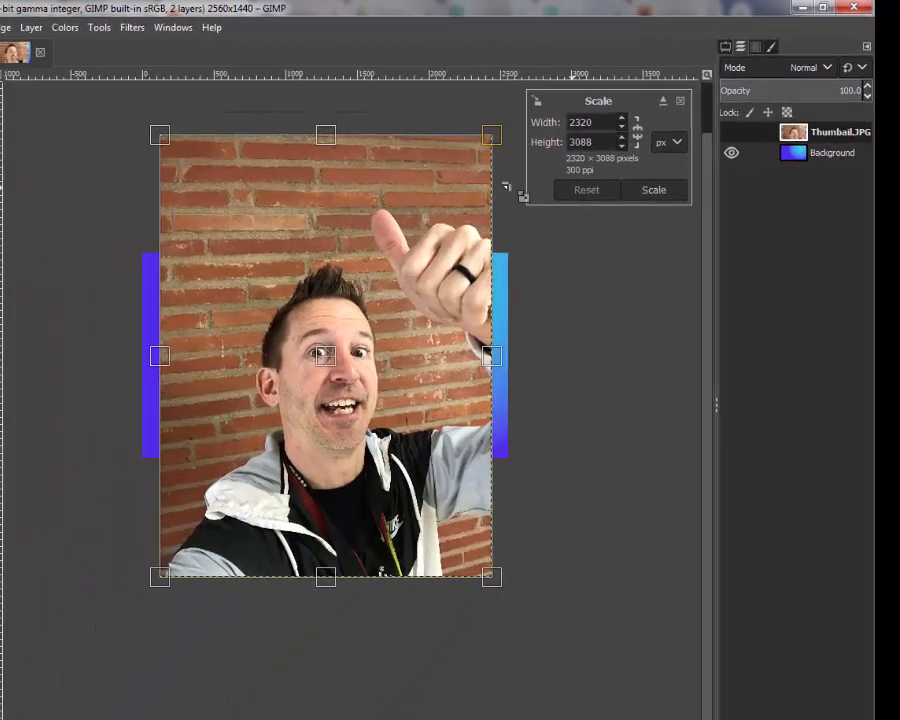
# Step: Try scaling the photo layer unproportionally from its upper-left corner to 2221 × 3176 pixels, and undo that change
pyautogui.moveTo(185, 151); pyautogui.dragTo(175, 128)
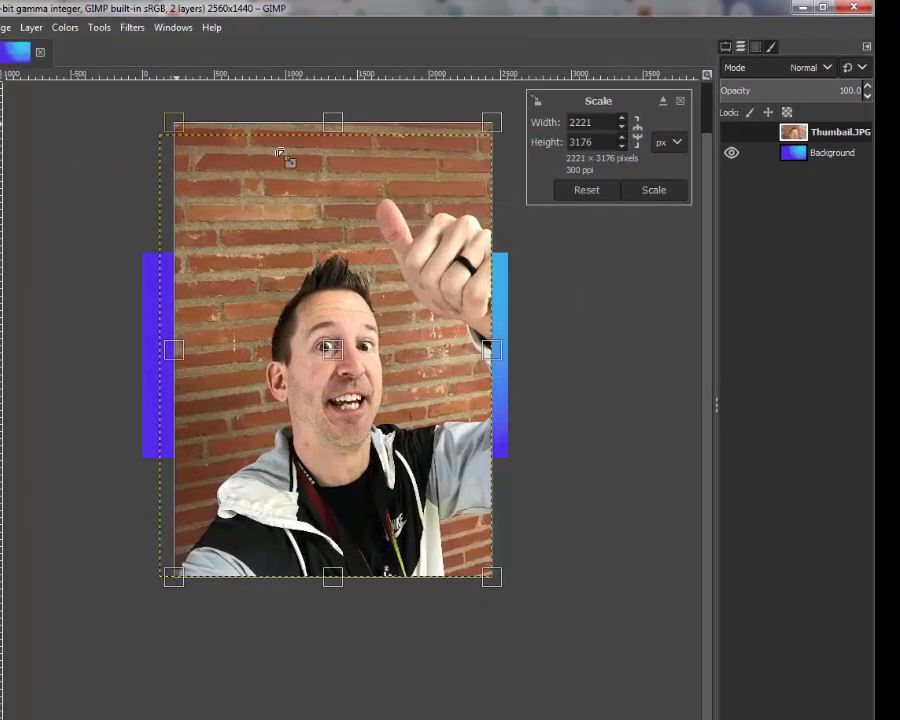
pyautogui.hotkey('ctrl', 'z')
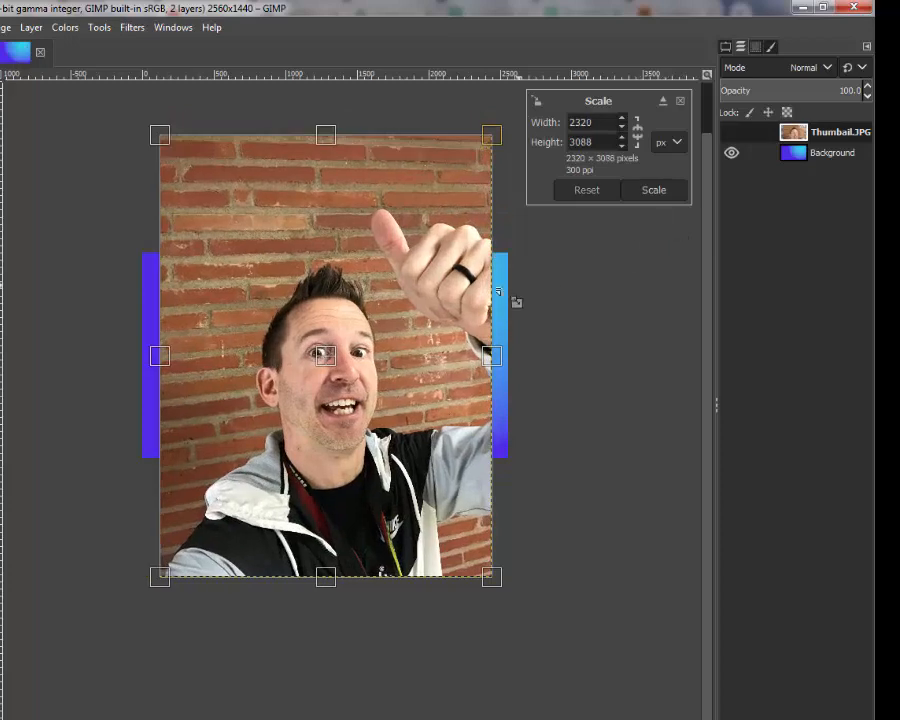
# Step: Lock the photo layer's aspect ratio, shrink it to about 1063 × 1414 pixels and move it against the canvas's right edge
pyautogui.click(638, 140)
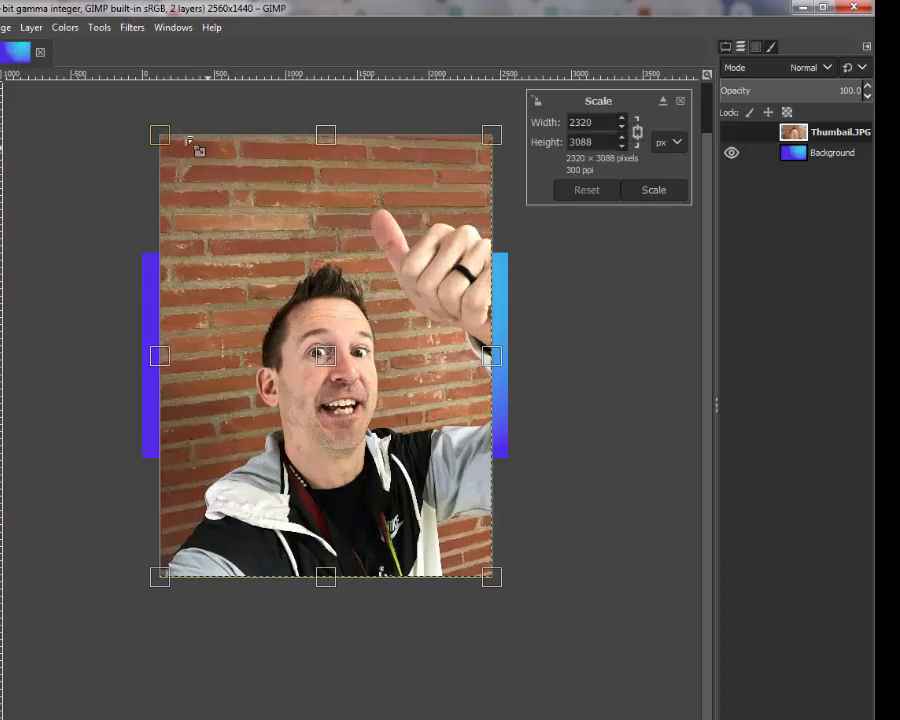
pyautogui.moveTo(166, 138); pyautogui.dragTo(380, 368)
pyautogui.moveTo(431, 490); pyautogui.dragTo(431, 369)
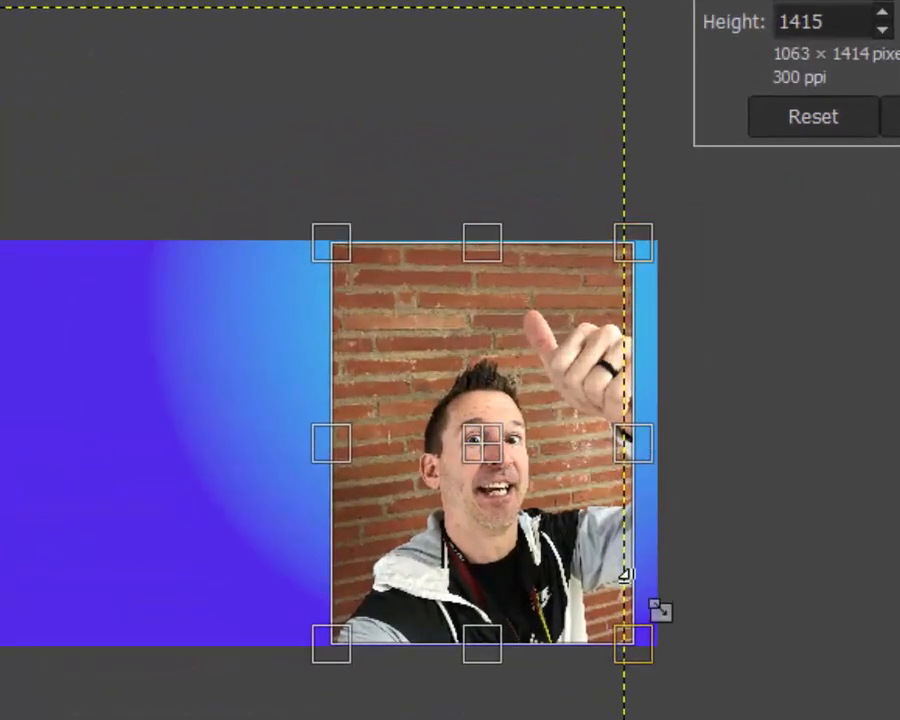
pyautogui.moveTo(468, 425); pyautogui.dragTo(503, 433)
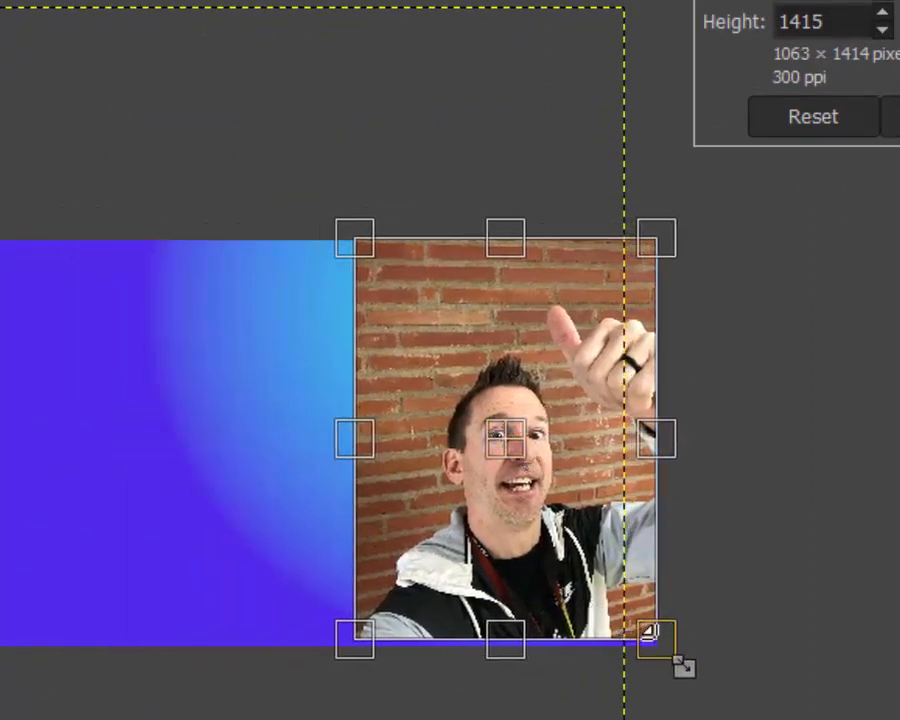
# Step: Enlarge the photo layer proportionally from its corners to 1119 × 1490 pixels, slightly past the canvas edges, and apply the scaling
pyautogui.moveTo(672, 655); pyautogui.dragTo(680, 666)
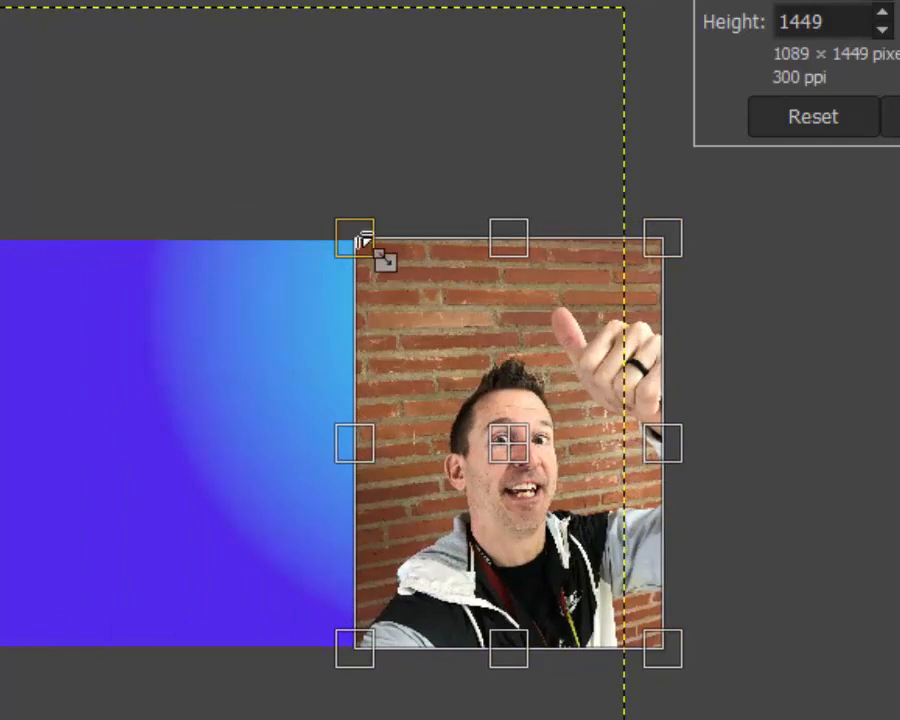
pyautogui.moveTo(362, 242); pyautogui.dragTo(356, 236)
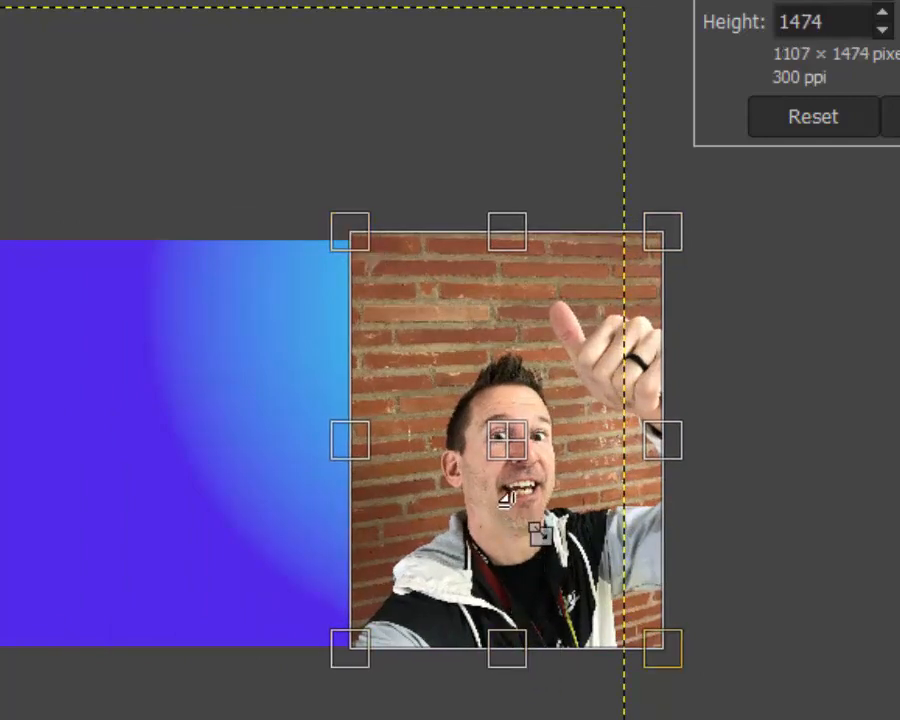
pyautogui.moveTo(508, 490); pyautogui.dragTo(492, 510)
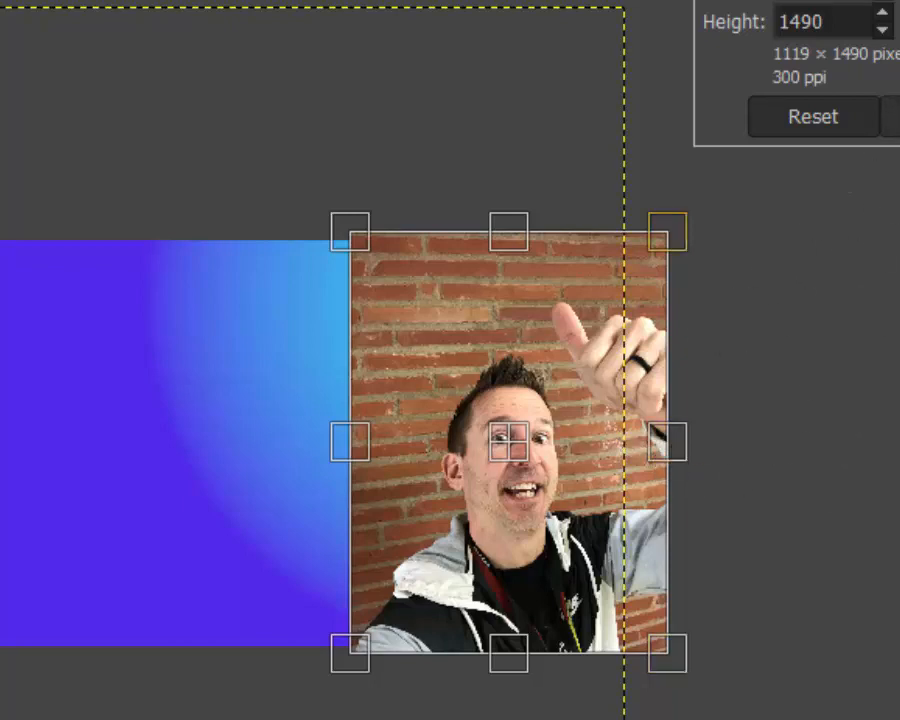
pyautogui.press('Return')
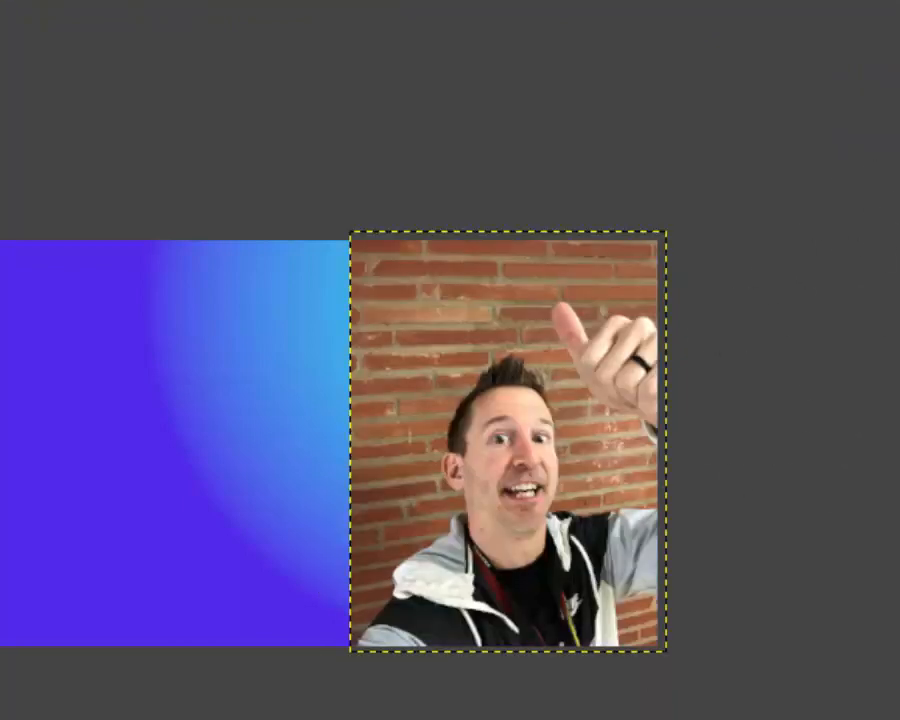
# Step: Start a Scissors Select outline at the photo's lower-left sleeve and trace the jacket's outer edge up to the white hood
pyautogui.scroll(4, 747, 332)
pyautogui.scroll(-3, 715, 353)
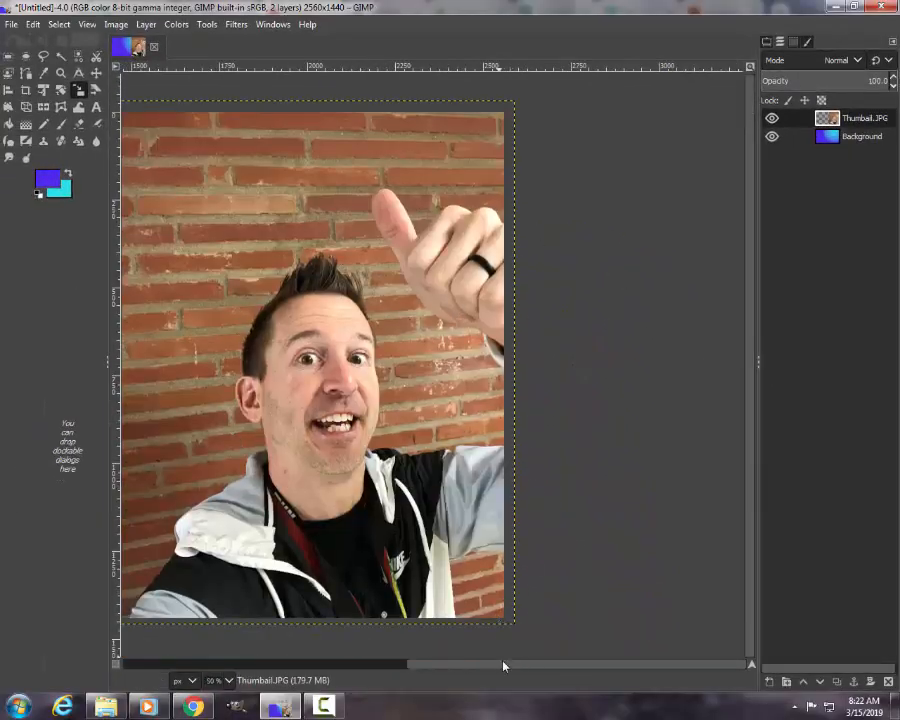
pyautogui.moveTo(502, 663); pyautogui.dragTo(420, 660)
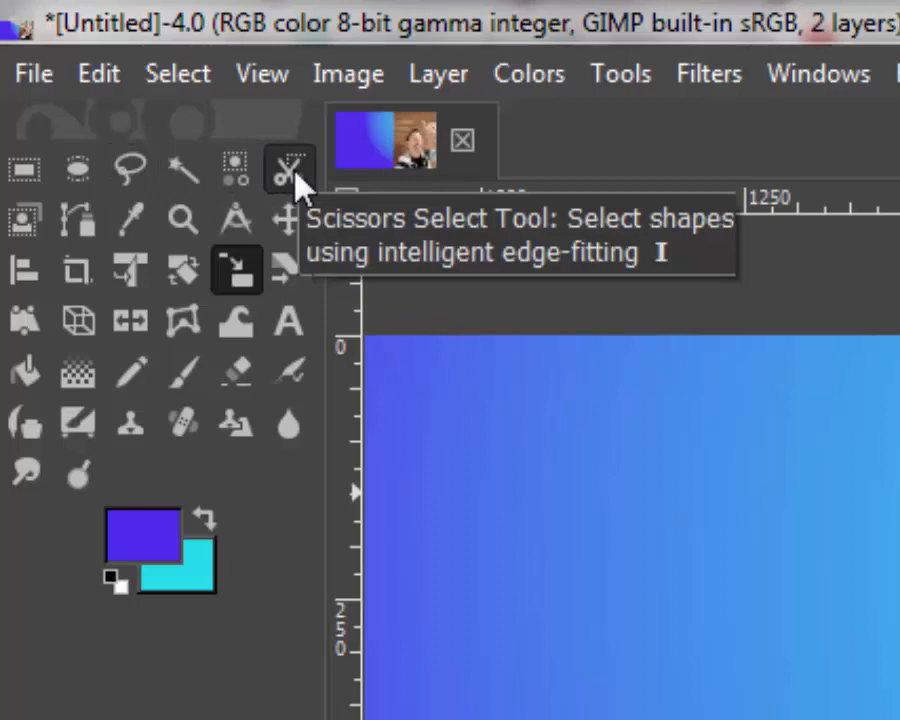
pyautogui.click(290, 172)
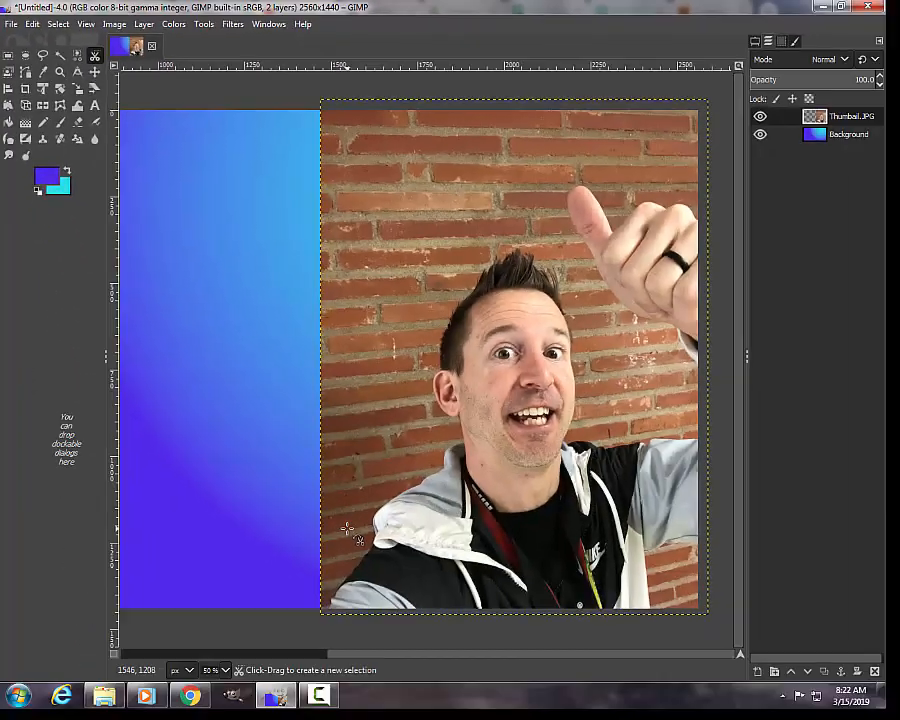
pyautogui.scroll(3, 330, 607)
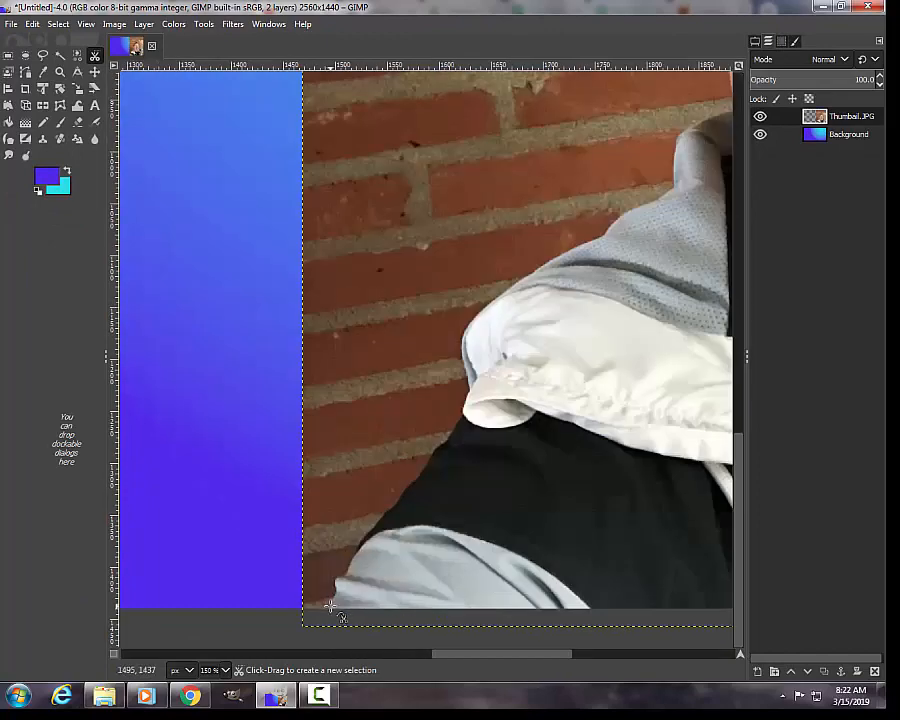
pyautogui.click(324, 607)
pyautogui.click(346, 565)
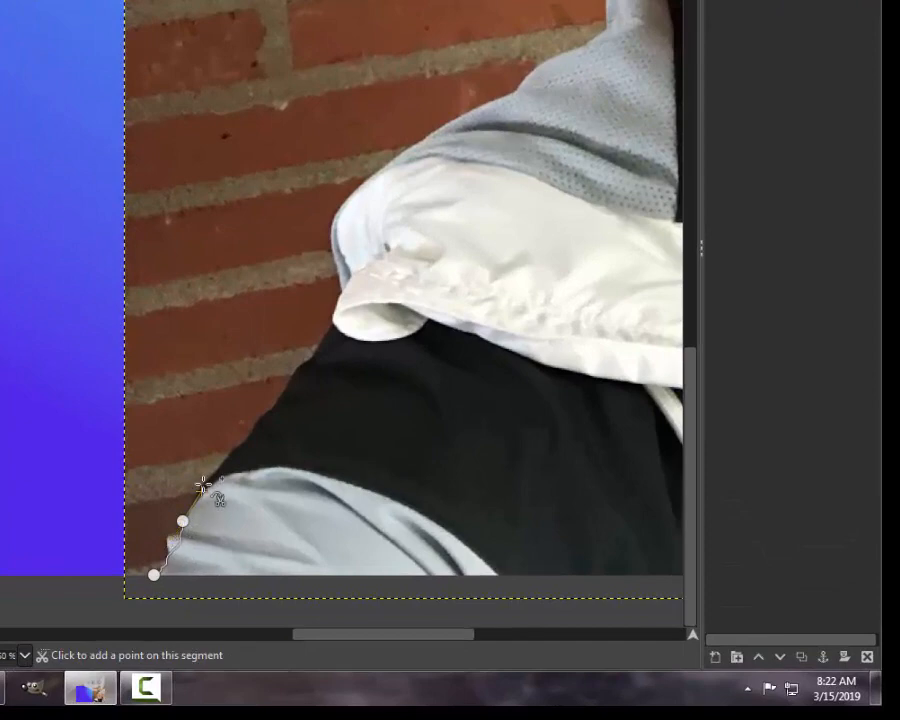
pyautogui.click(204, 483)
pyautogui.click(250, 436)
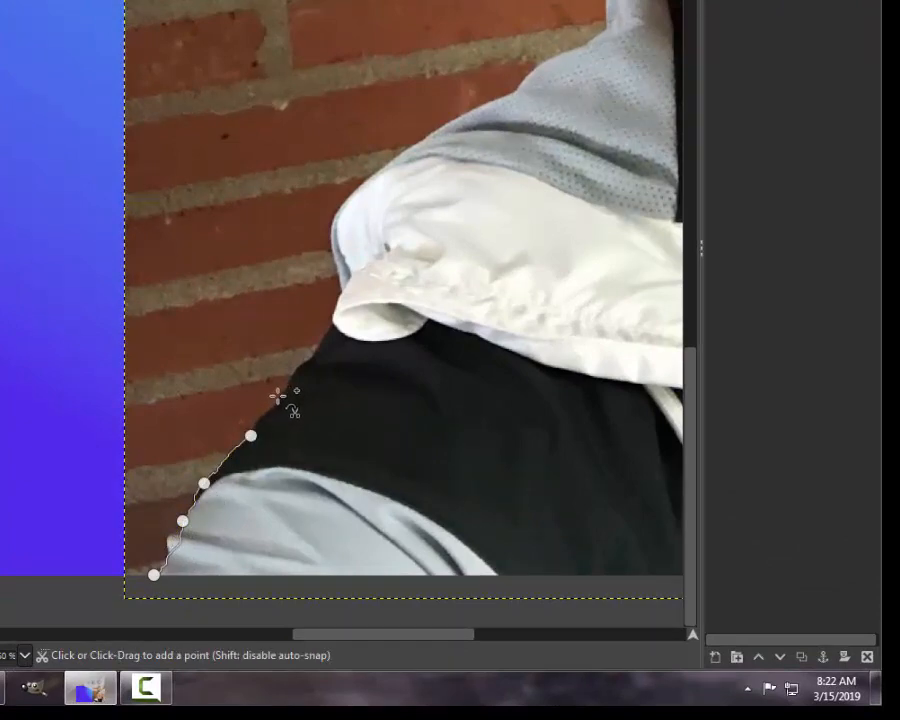
pyautogui.click(281, 394)
pyautogui.click(302, 365)
pyautogui.click(331, 327)
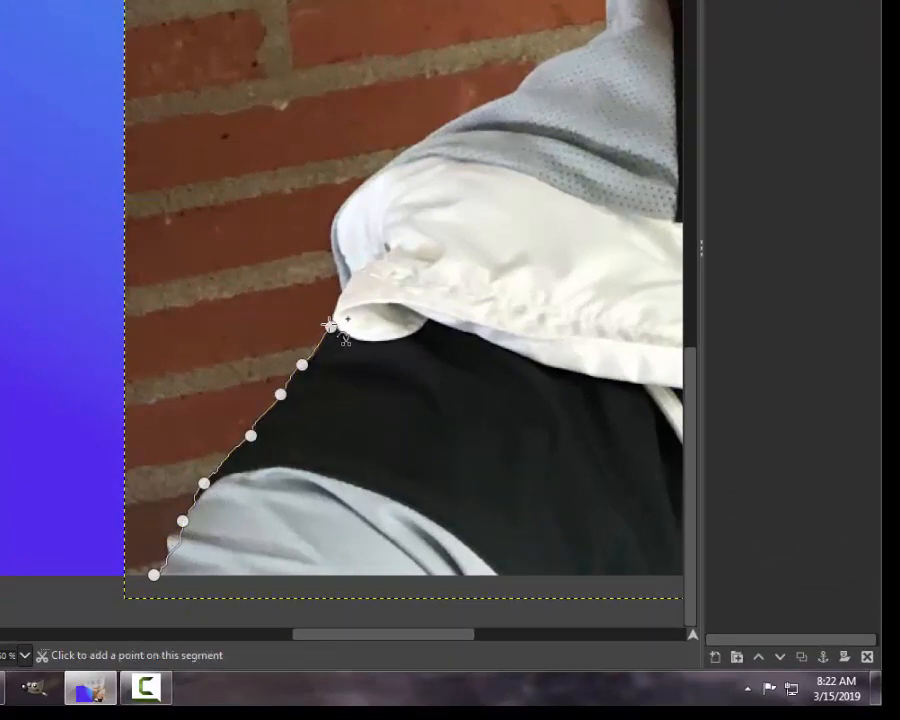
# Step: Continue the scissors outline around the folded hood and along the grey shoulder, pulling one stray segment back onto the fabric's edge
pyautogui.click(336, 262)
pyautogui.click(342, 209)
pyautogui.click(380, 167)
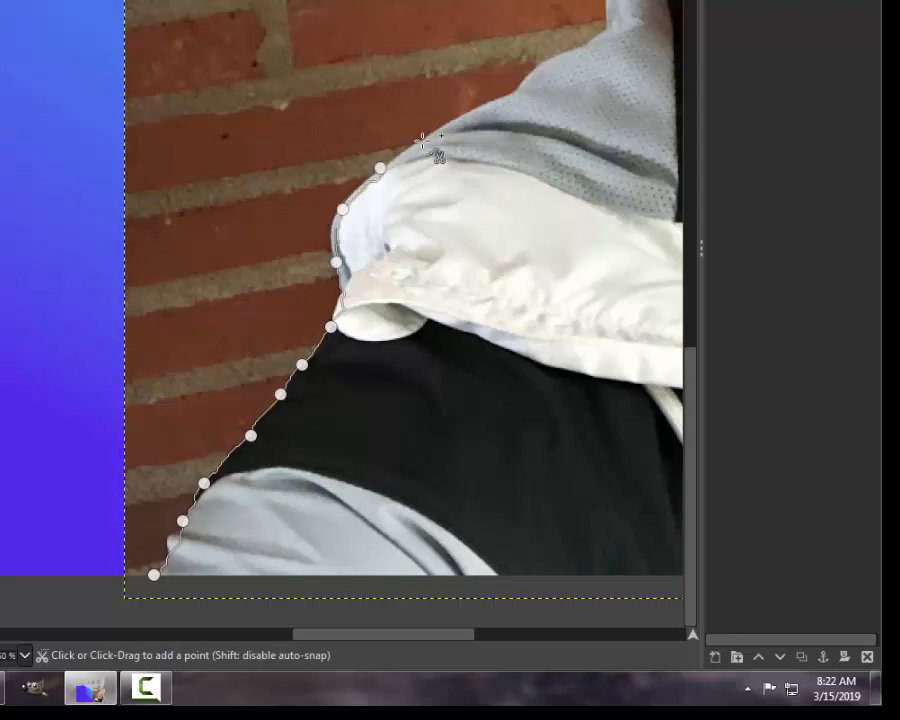
pyautogui.click(425, 136)
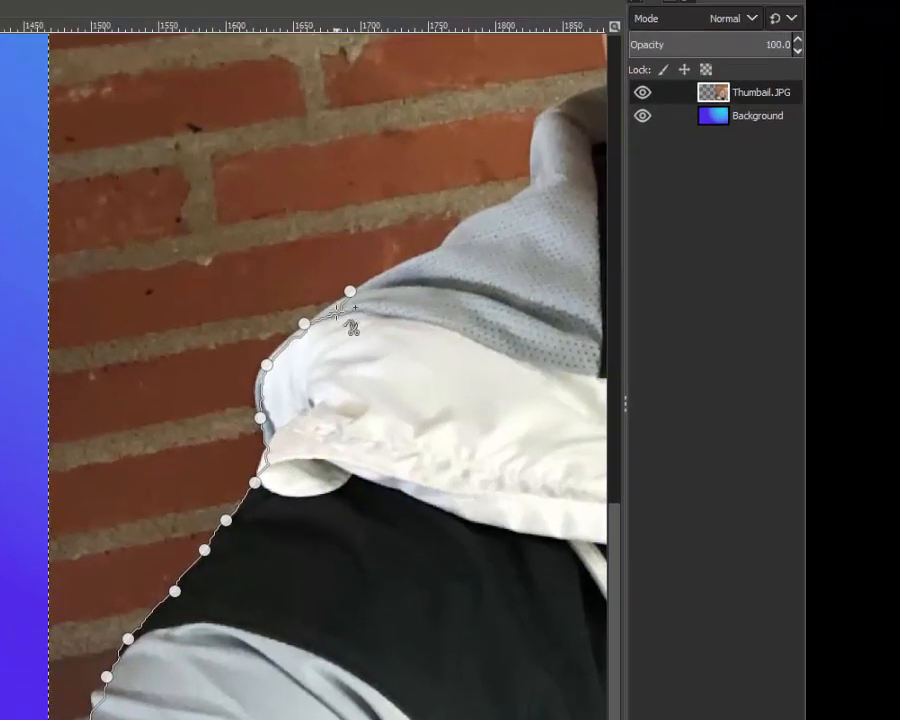
pyautogui.moveTo(337, 313); pyautogui.dragTo(331, 303)
pyautogui.click(401, 262)
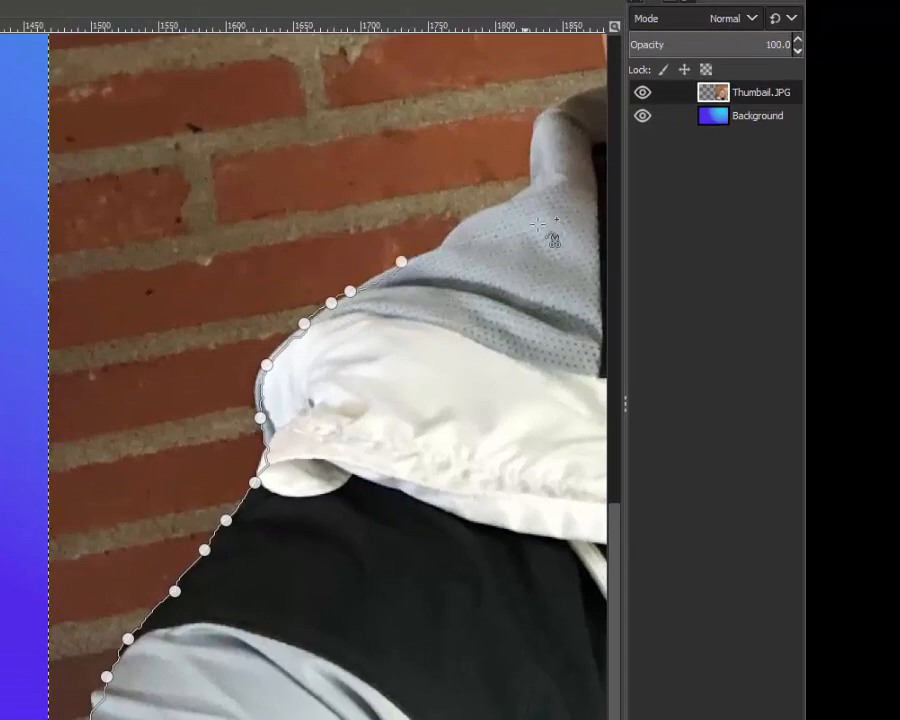
pyautogui.click(446, 242)
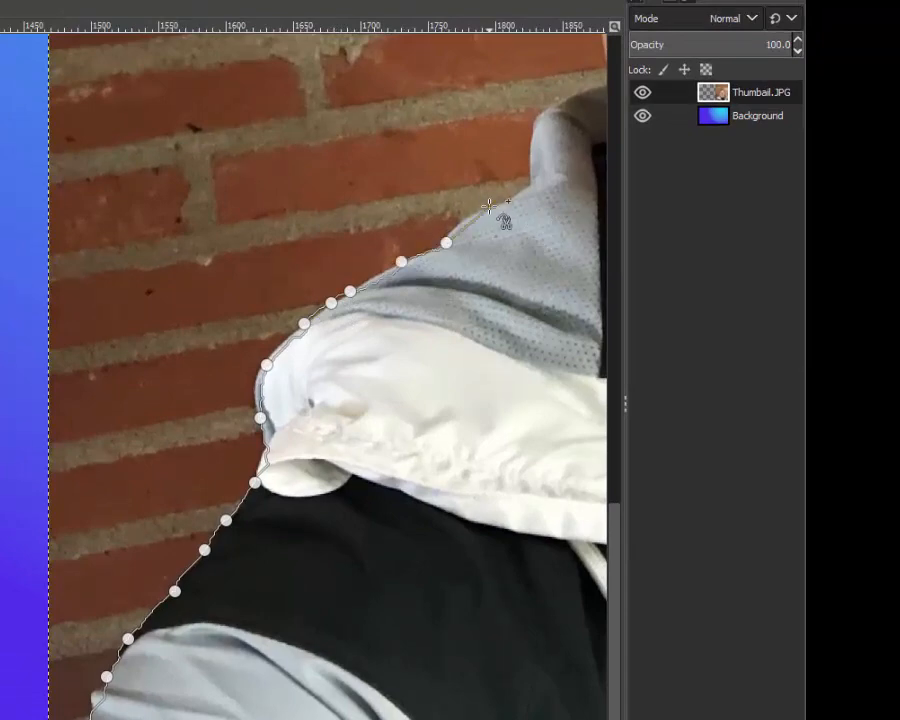
pyautogui.click(489, 206)
# Step: Extend the scissors outline over the grey collar and up the side of the neck to the earlobe
pyautogui.scroll(-1, 203, 710)
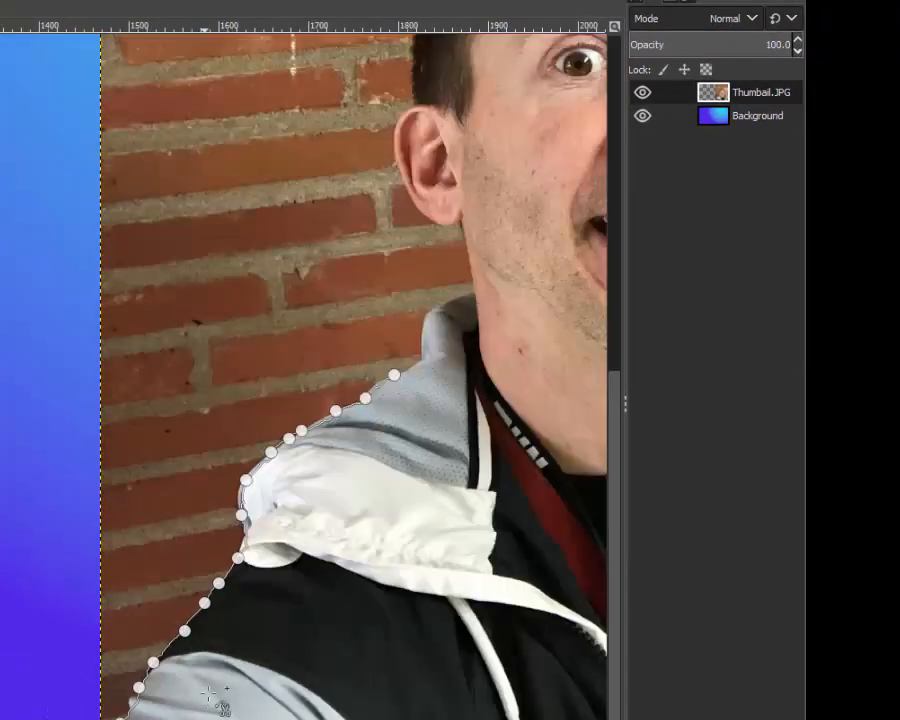
pyautogui.click(415, 368)
pyautogui.click(425, 358)
pyautogui.click(424, 323)
pyautogui.click(438, 301)
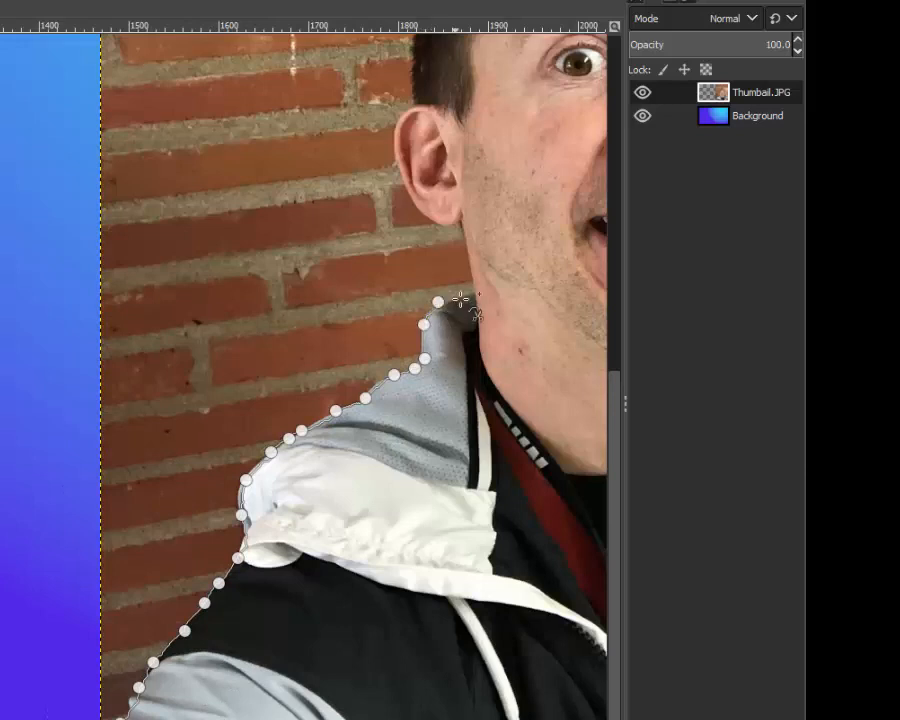
pyautogui.click(464, 298)
pyautogui.click(471, 284)
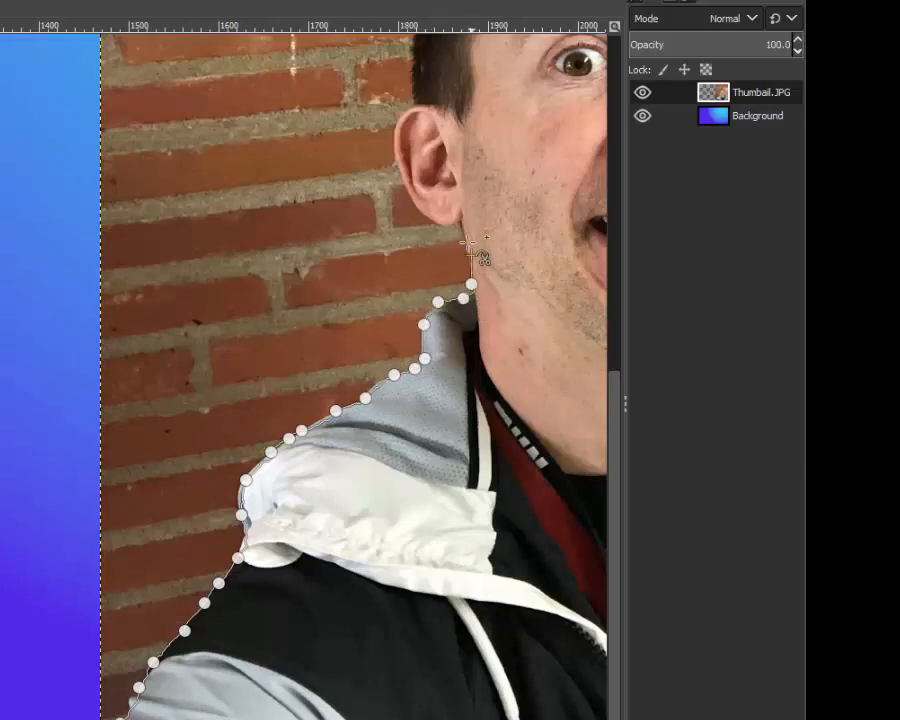
pyautogui.click(471, 253)
pyautogui.click(466, 230)
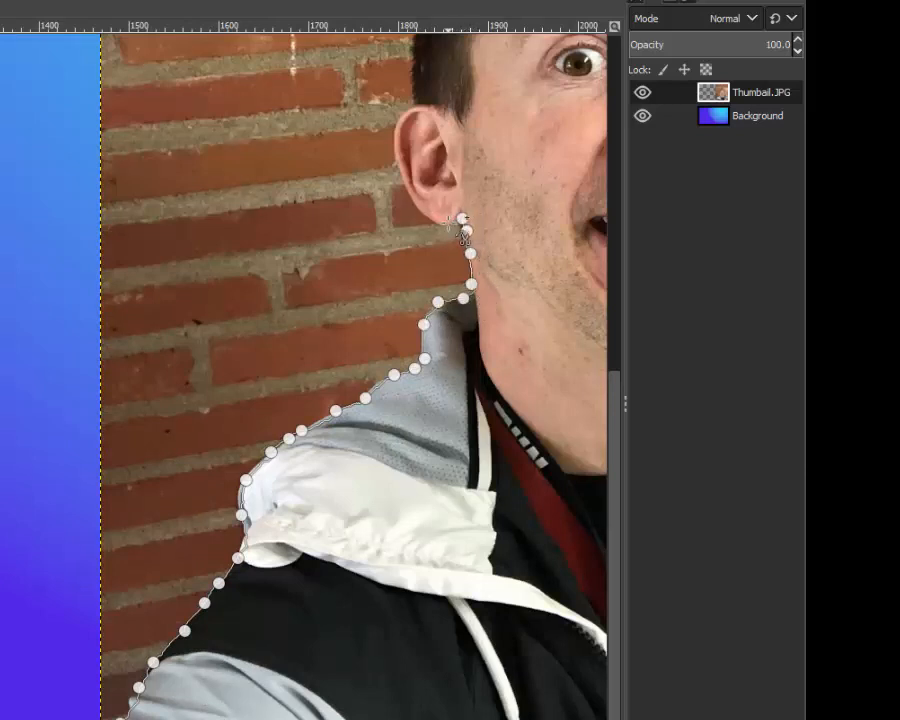
# Step: Trace the scissors outline around the ear, from under the lobe to where the ear meets the hair
pyautogui.click(448, 224)
pyautogui.scroll(2, 448, 224)
pyautogui.click(421, 201)
pyautogui.click(390, 147)
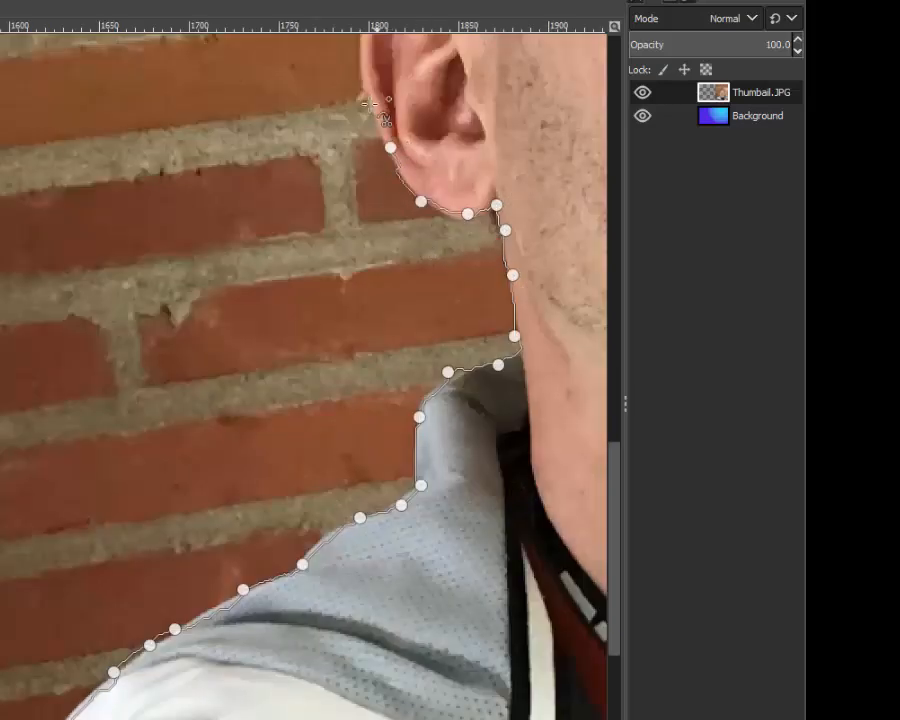
pyautogui.click(367, 95)
pyautogui.scroll(5, 368, 103)
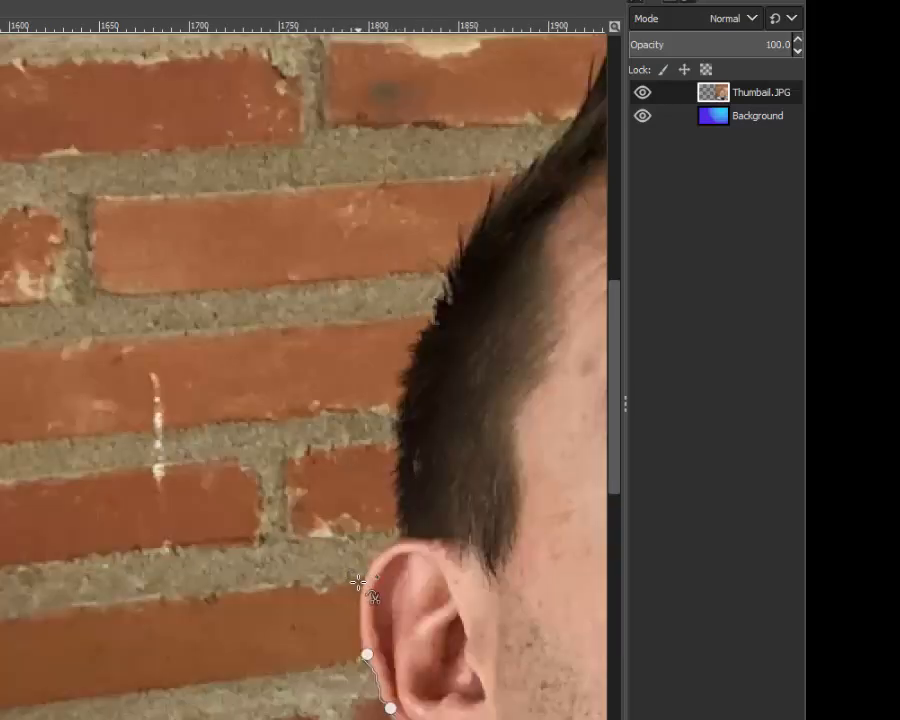
pyautogui.click(361, 582)
pyautogui.click(392, 545)
# Step: Carry the scissors outline up the short hair above the ear toward the top of the head
pyautogui.click(397, 498)
pyautogui.click(399, 424)
pyautogui.click(410, 350)
pyautogui.click(435, 286)
pyautogui.click(467, 233)
pyautogui.click(492, 194)
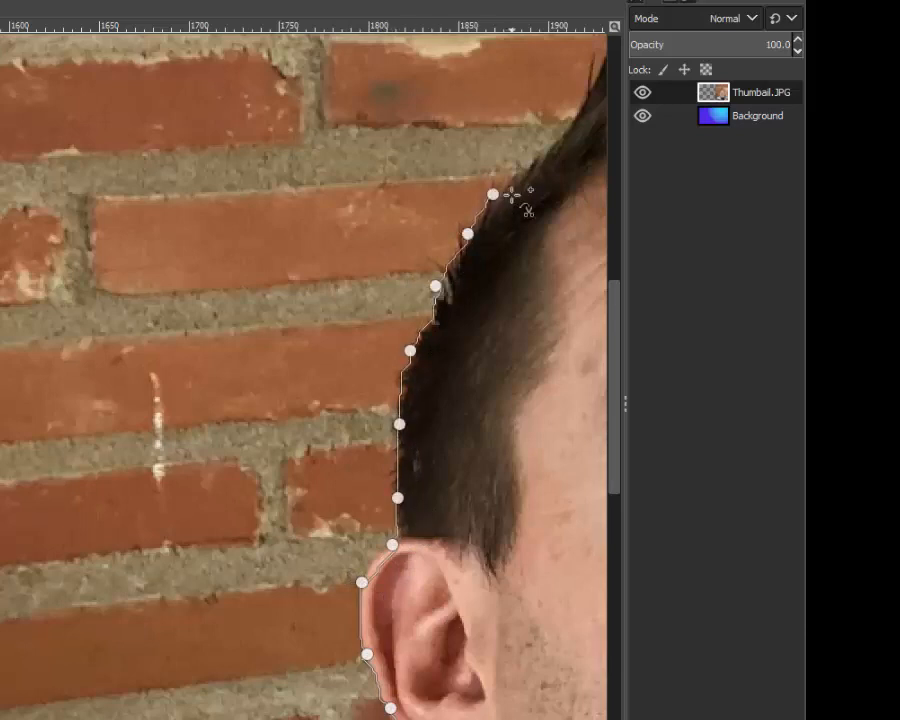
# Step: Trace the scissors outline over the front slope and across the highest spikes of the hair
pyautogui.moveTo(288, 719); pyautogui.dragTo(356, 719)
pyautogui.scroll(-1, 346, 718)
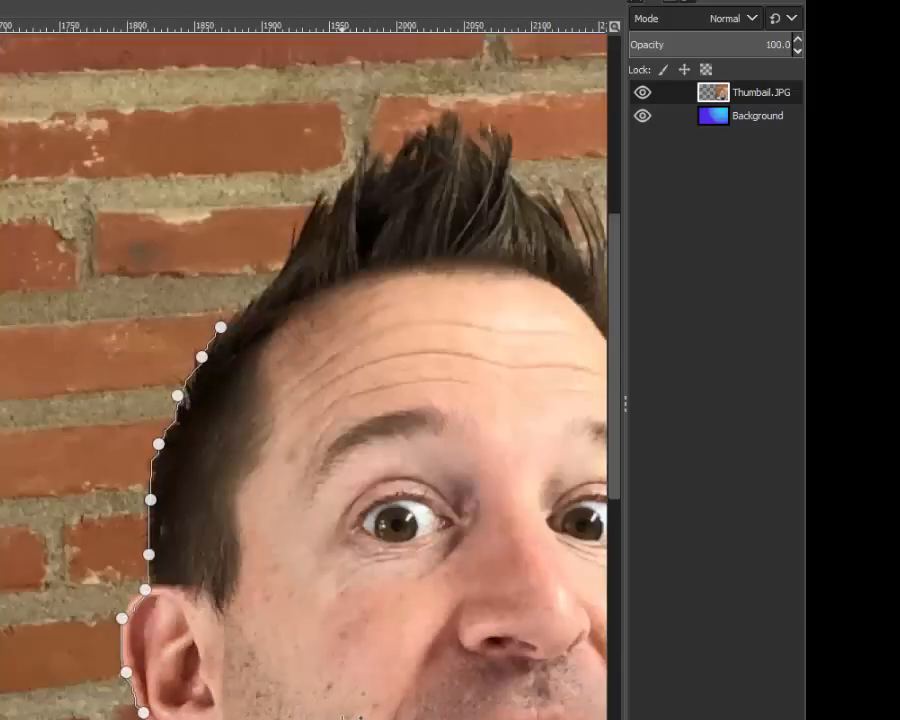
pyautogui.click(245, 302)
pyautogui.click(284, 271)
pyautogui.click(307, 221)
pyautogui.click(336, 196)
pyautogui.click(369, 163)
pyautogui.click(398, 157)
pyautogui.click(428, 136)
pyautogui.click(439, 128)
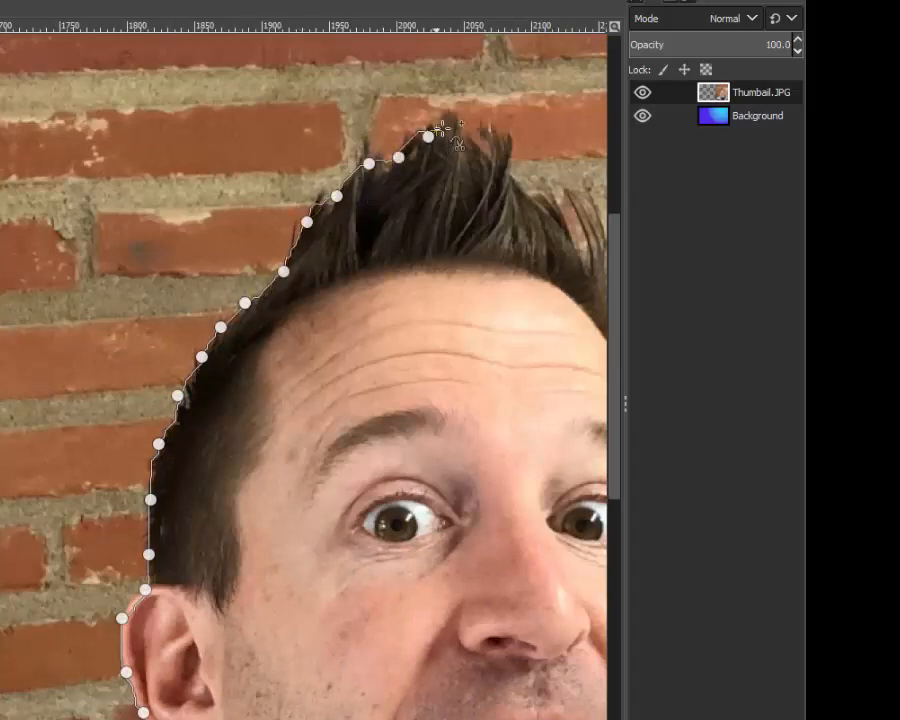
pyautogui.click(456, 124)
pyautogui.click(504, 141)
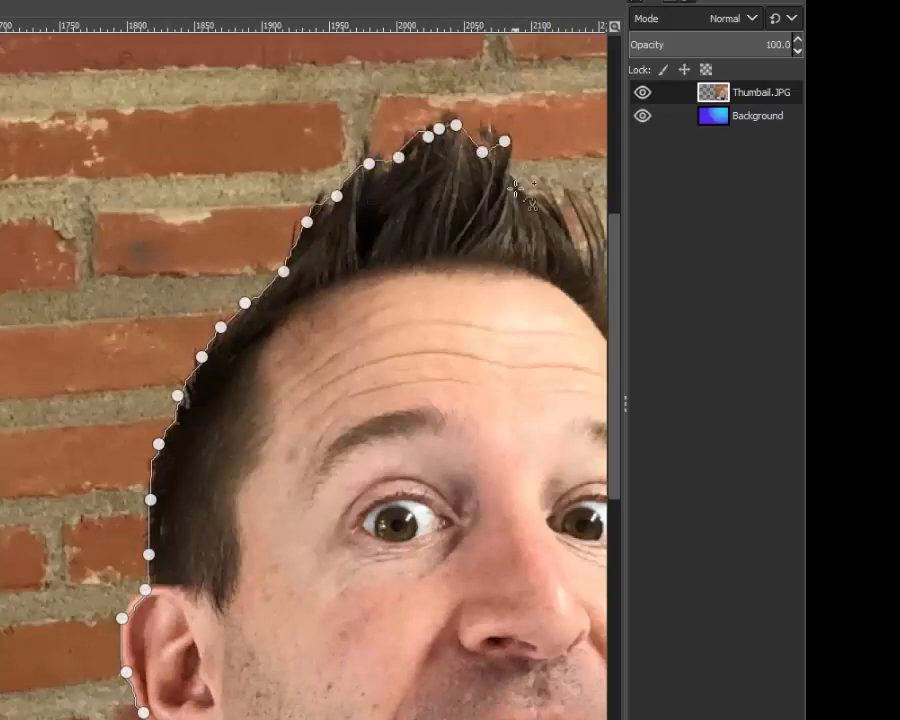
# Step: Continue the scissors outline down the far side of the hair to the temple, correcting a segment that strays onto the bricks
pyautogui.click(522, 189)
pyautogui.click(545, 205)
pyautogui.click(557, 219)
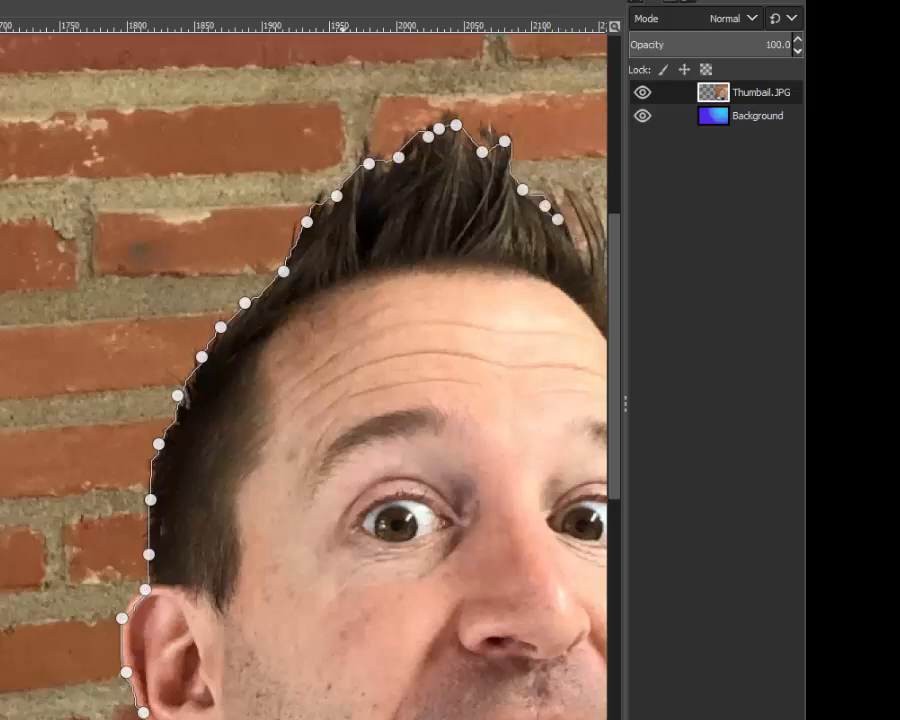
pyautogui.hscroll(5, 300, 400)
pyautogui.click(578, 257)
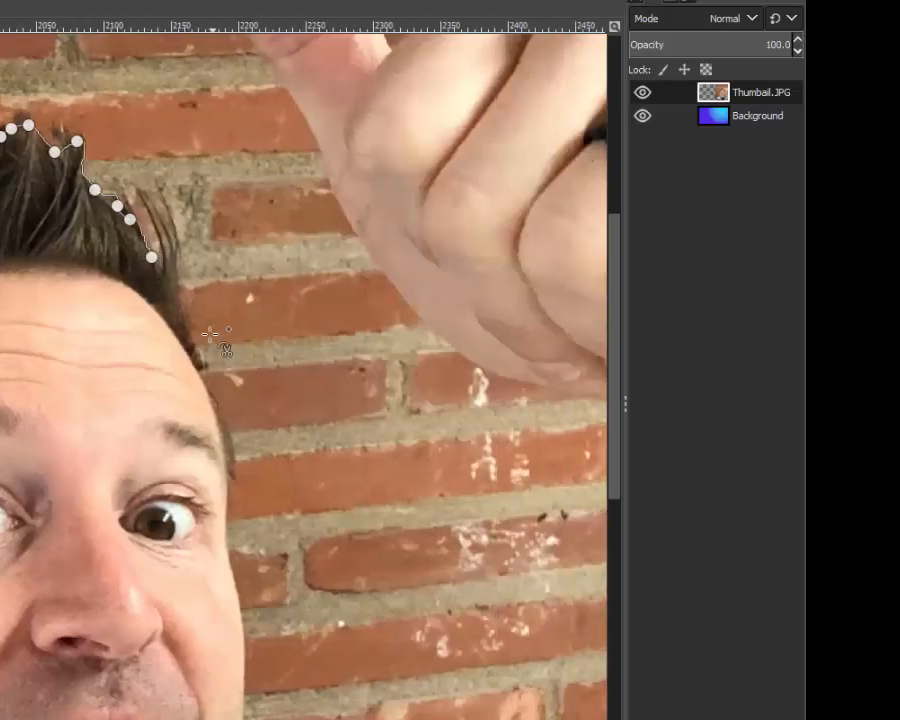
pyautogui.click(194, 336)
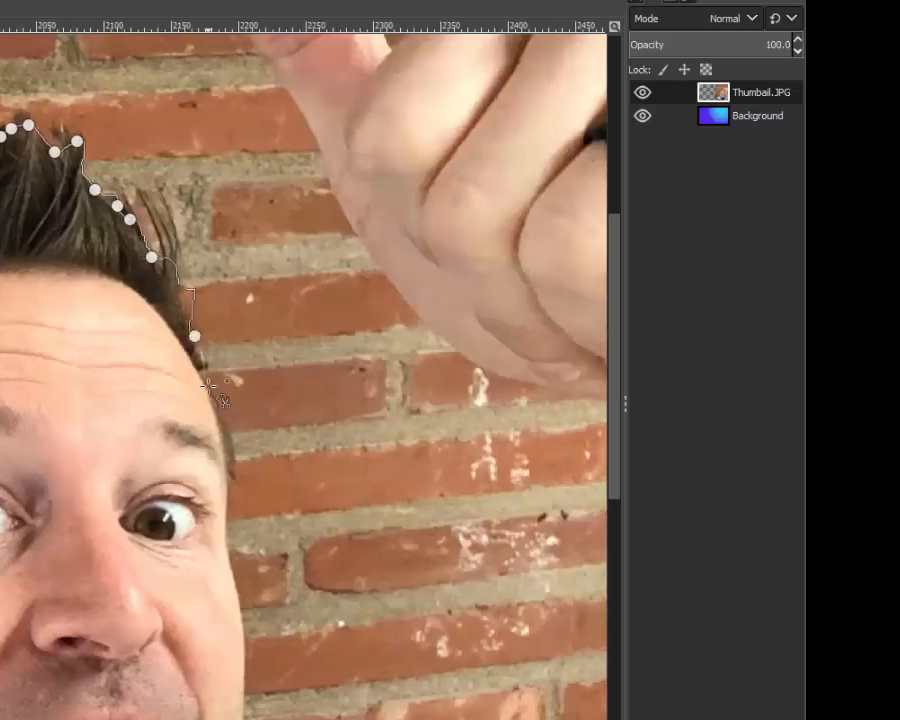
pyautogui.click(176, 300)
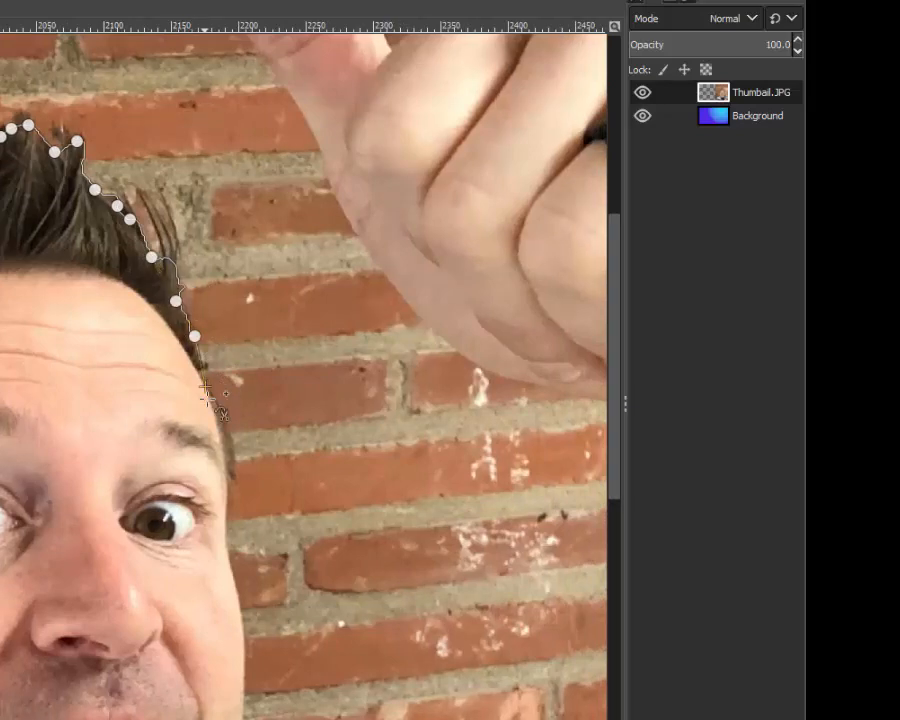
pyautogui.click(205, 388)
pyautogui.click(227, 457)
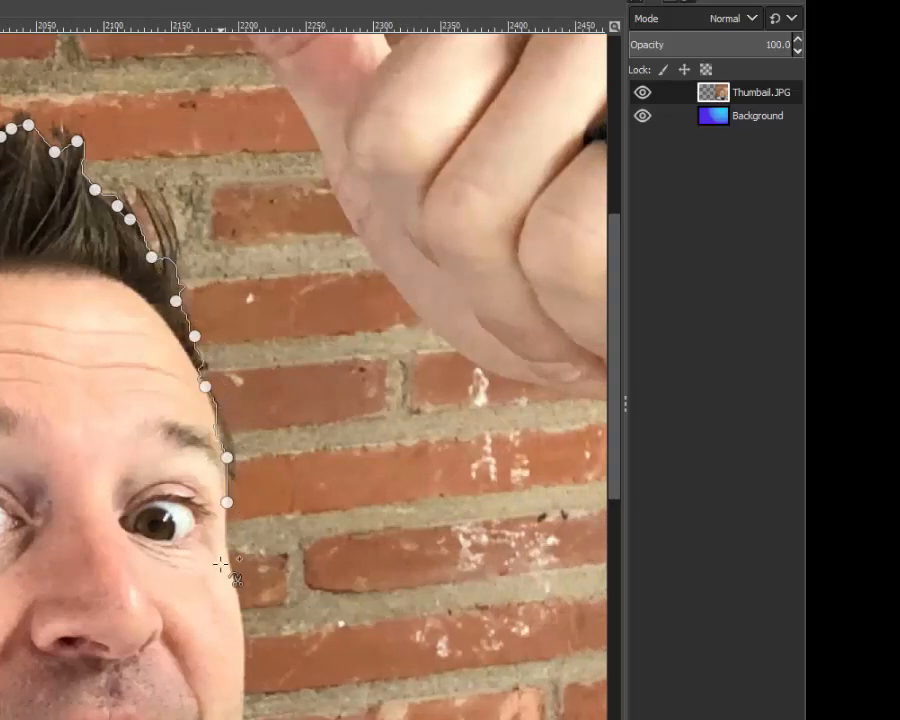
# Step: Trace the scissors outline from the temple down the edge of the cheek to mouth level
pyautogui.scroll(2, 229, 501)
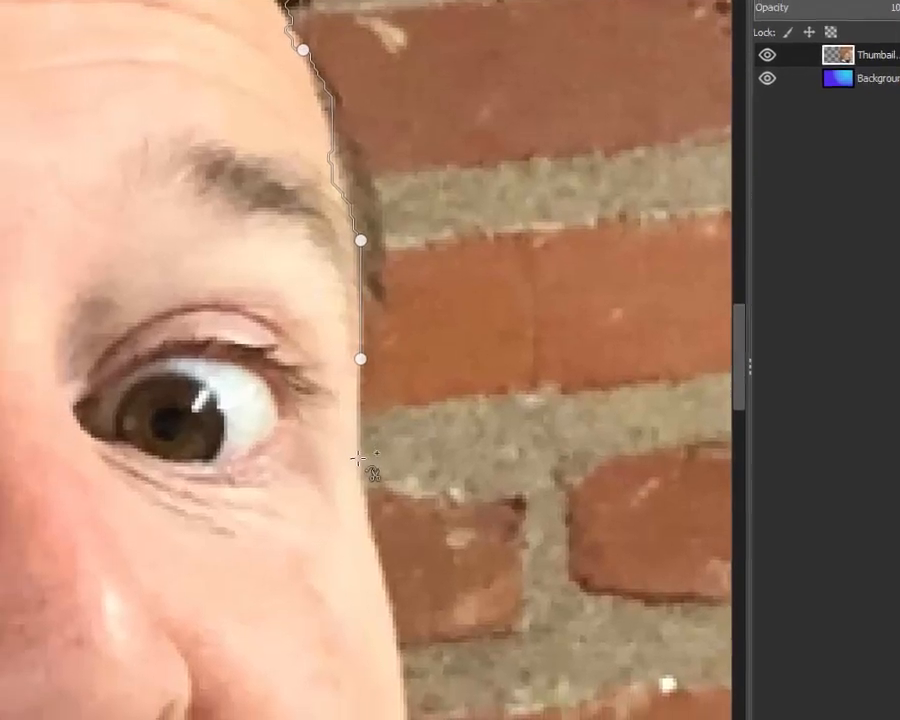
pyautogui.click(236, 501)
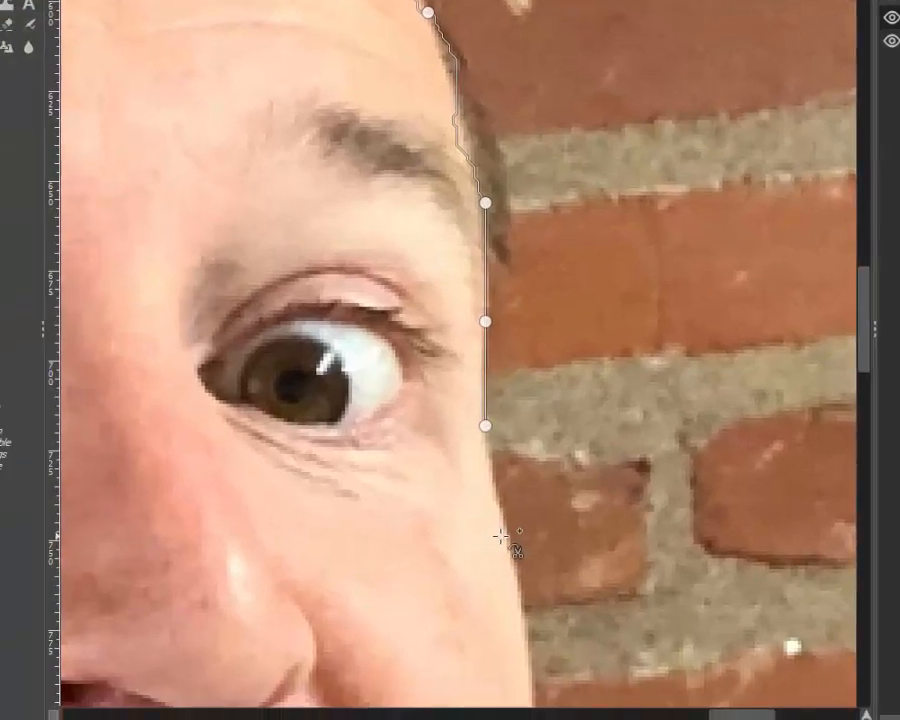
pyautogui.click(250, 611)
pyautogui.scroll(-5, 260, 659)
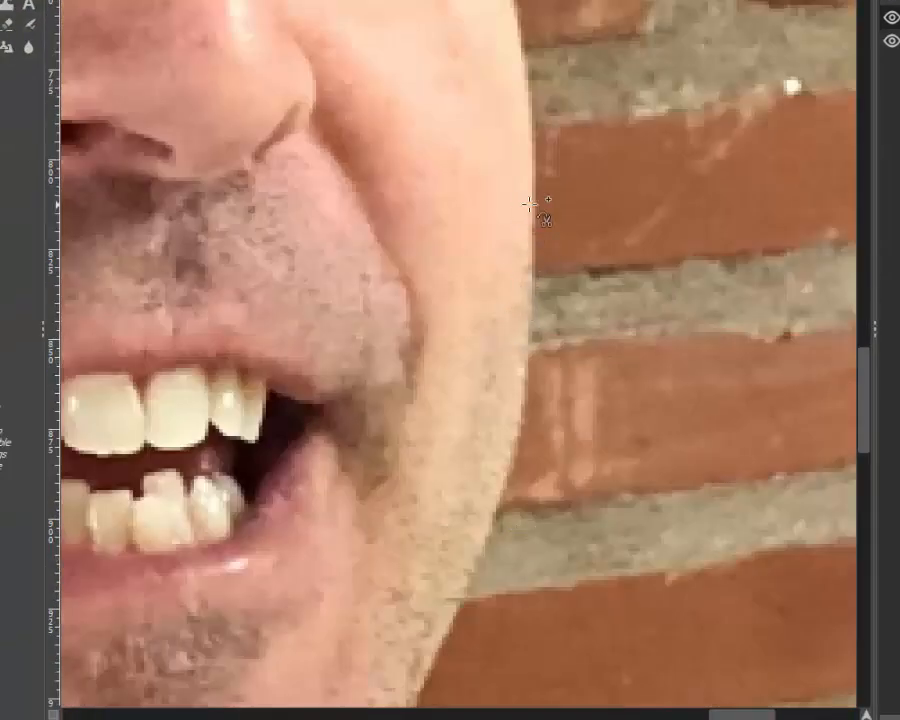
pyautogui.click(531, 206)
pyautogui.click(531, 331)
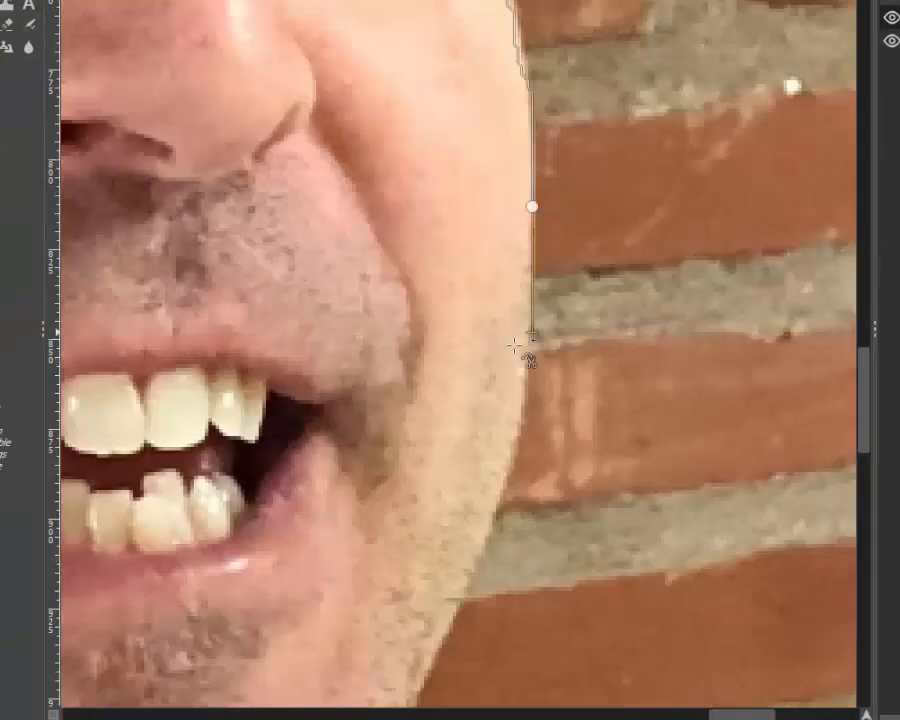
# Step: Continue the scissors outline along the lower cheek and jaw to where the face meets the jacket collar
pyautogui.click(510, 451)
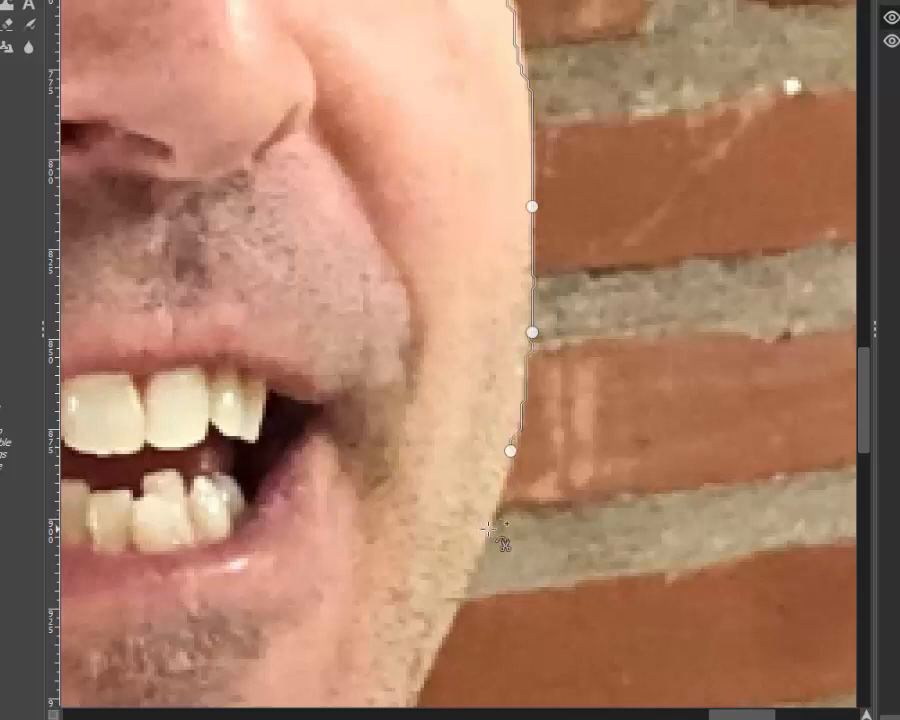
pyautogui.scroll(-3, 488, 530)
pyautogui.click(446, 455)
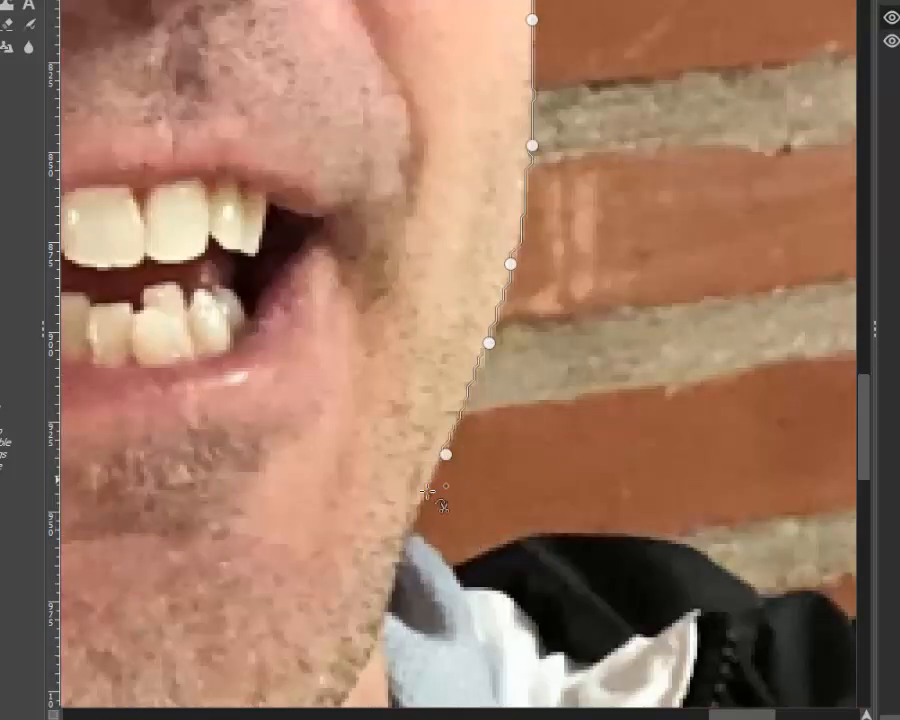
pyautogui.click(409, 529)
# Step: Trace the scissors outline over the collar tip and the first raised fold of the black jacket shoulder
pyautogui.click(431, 544)
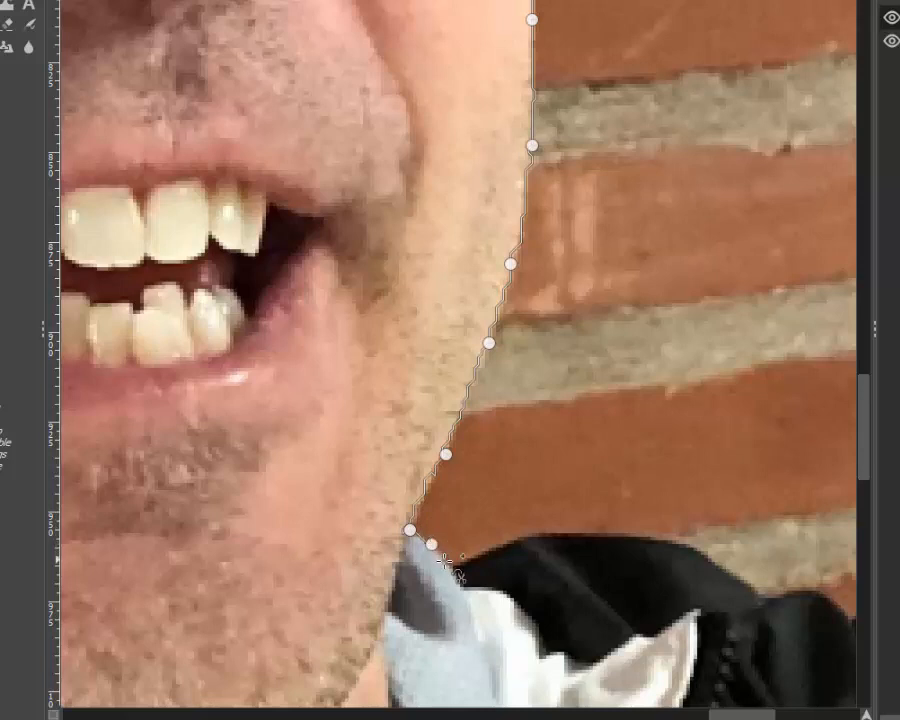
pyautogui.click(453, 565)
pyautogui.click(503, 548)
pyautogui.click(561, 534)
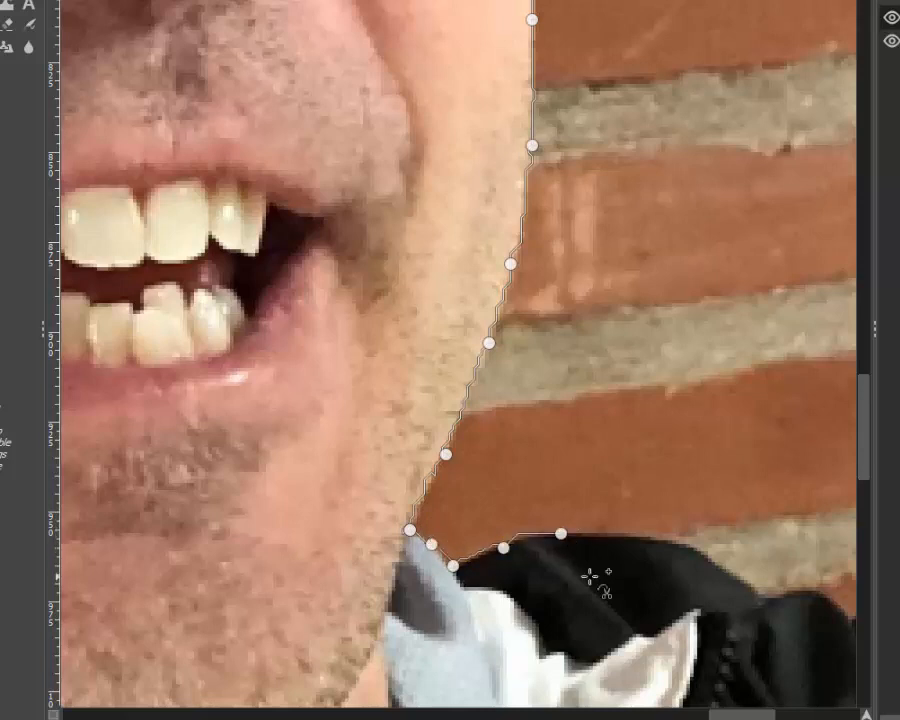
pyautogui.moveTo(743, 715); pyautogui.dragTo(768, 715)
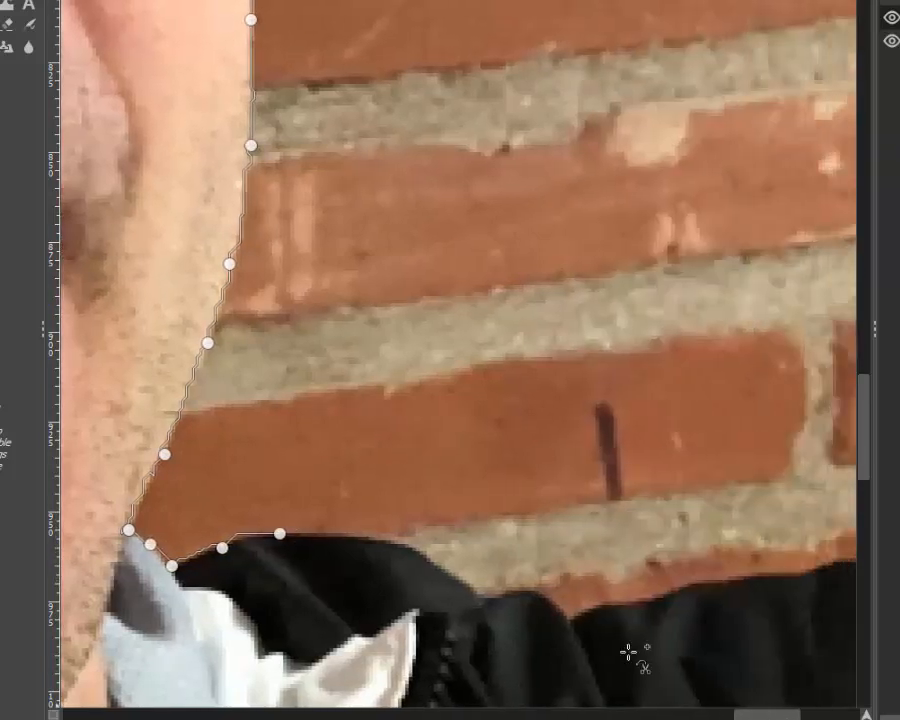
pyautogui.click(354, 540)
pyautogui.click(424, 558)
pyautogui.click(474, 587)
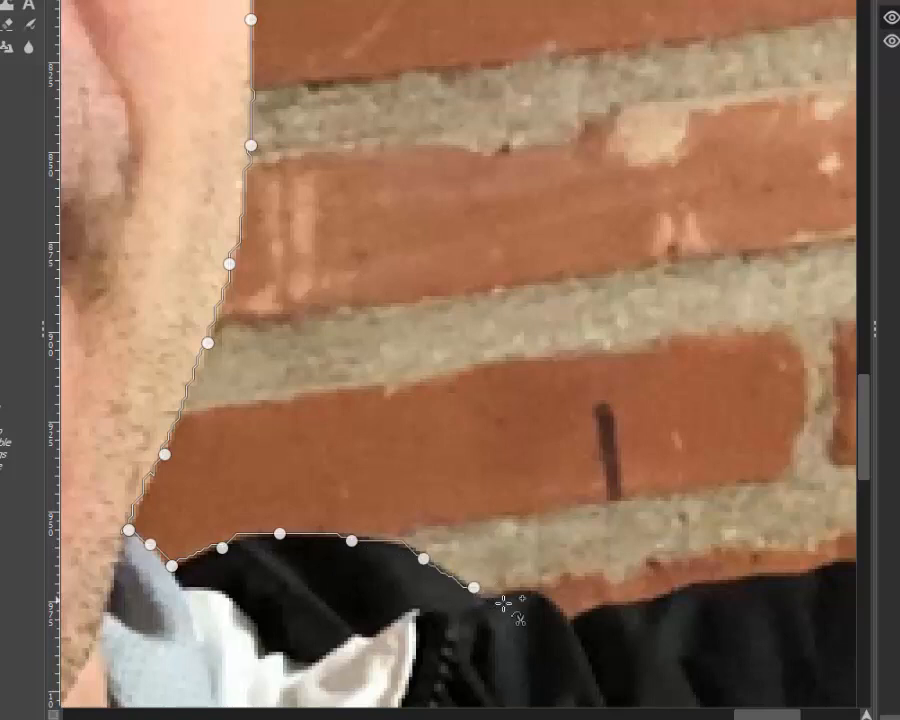
# Step: Carry the scissors outline across the rest of the black shoulder fabric to the seam of the grey sleeve
pyautogui.click(513, 594)
pyautogui.click(552, 601)
pyautogui.click(574, 616)
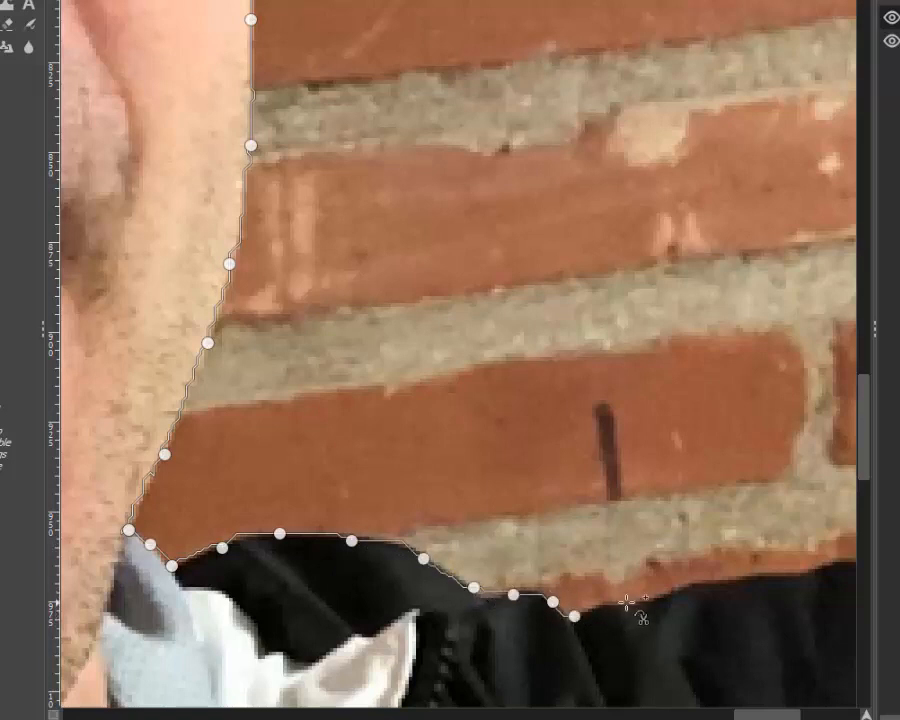
pyautogui.click(628, 601)
pyautogui.click(697, 586)
pyautogui.click(758, 574)
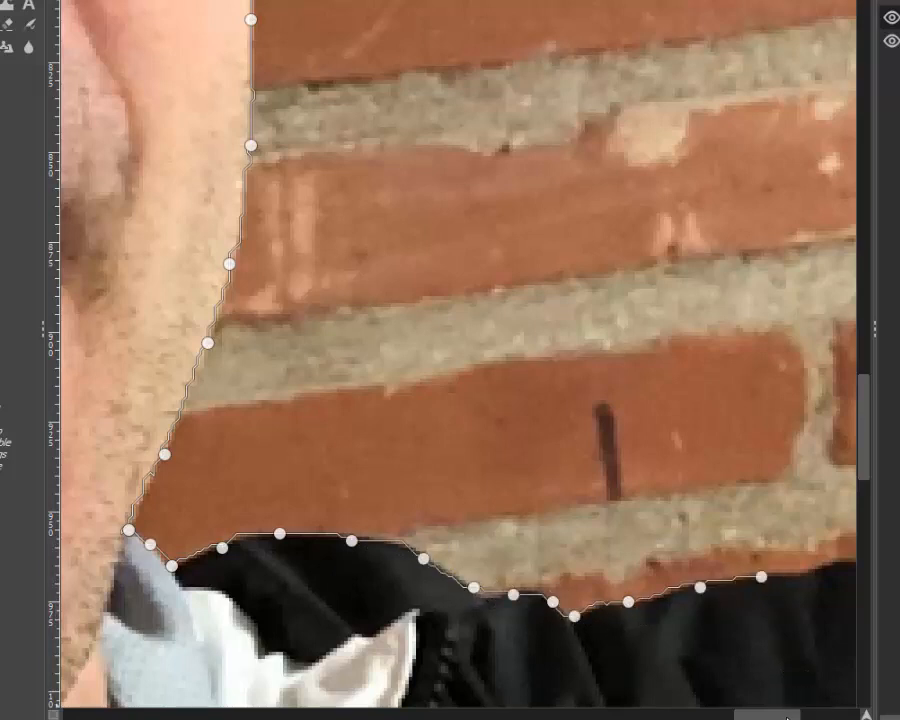
pyautogui.moveTo(783, 715); pyautogui.dragTo(830, 716)
pyautogui.click(330, 562)
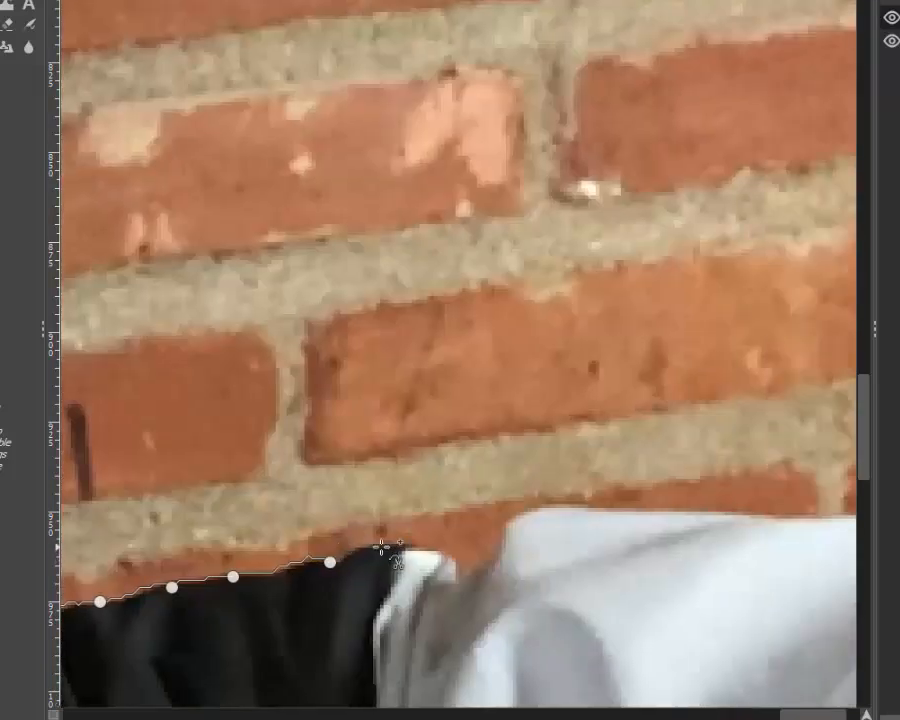
pyautogui.click(384, 547)
# Step: Trace the scissors outline over the white seam and along the top of the grey sleeve toward the photo's edge
pyautogui.click(434, 557)
pyautogui.click(506, 533)
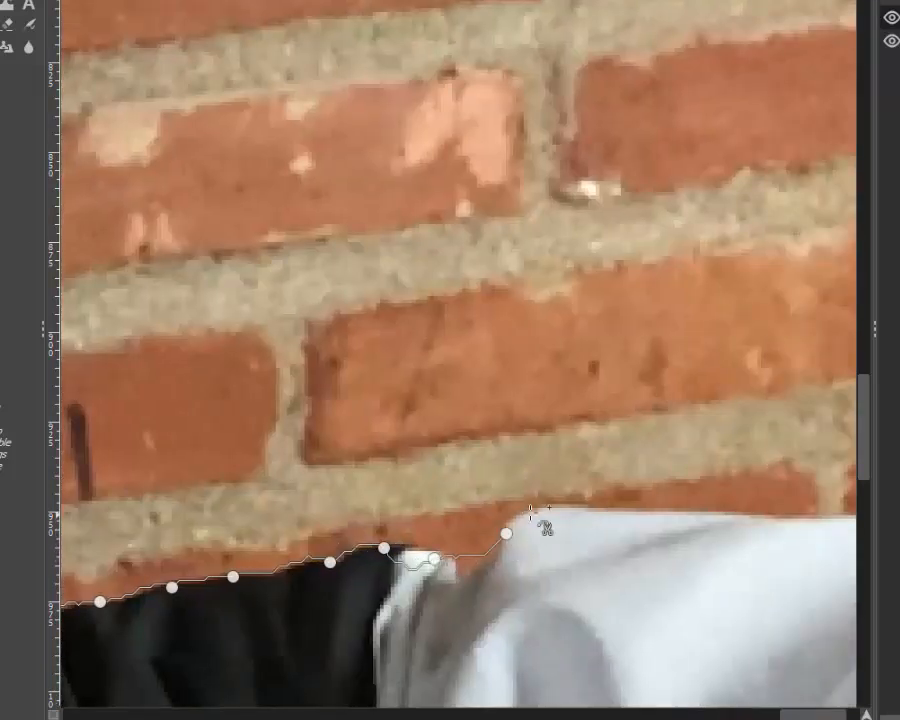
pyautogui.click(549, 509)
pyautogui.click(642, 512)
pyautogui.click(704, 515)
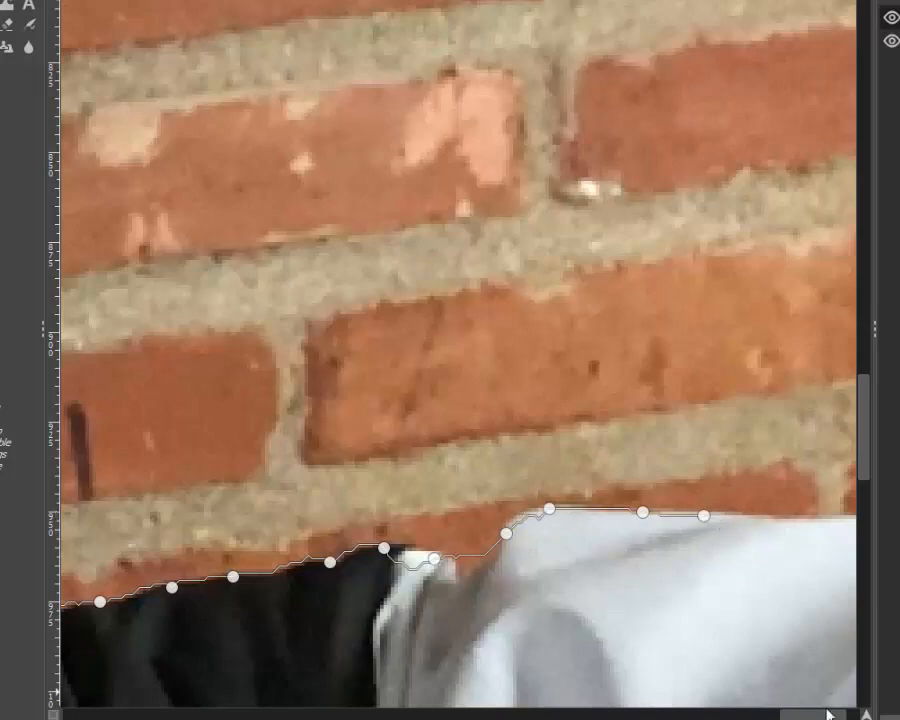
pyautogui.moveTo(820, 716); pyautogui.dragTo(866, 713)
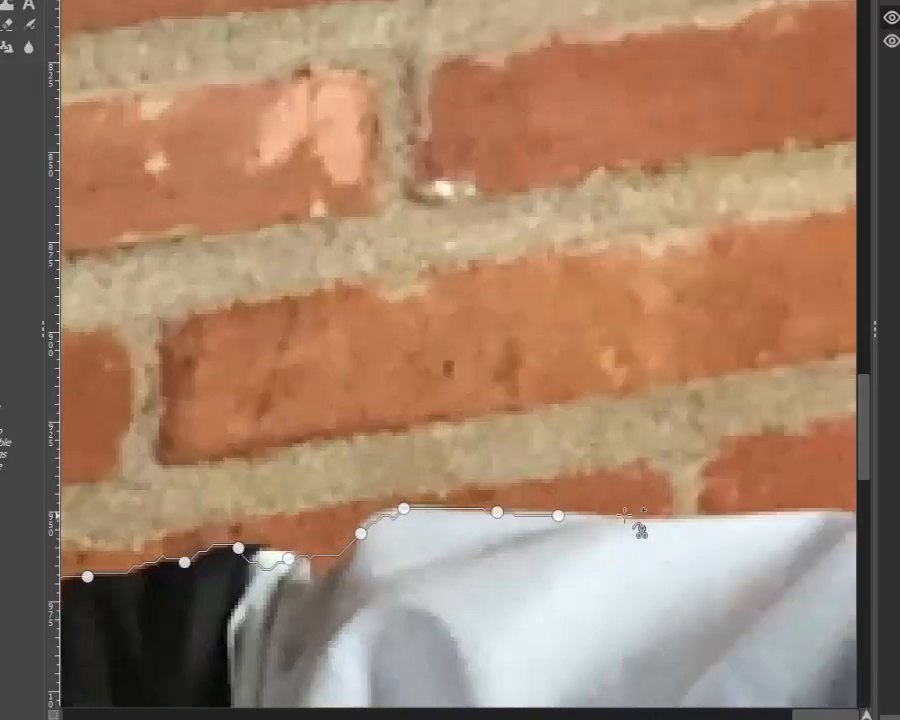
pyautogui.scroll(-6, 628, 516)
pyautogui.scroll(-3, 632, 514)
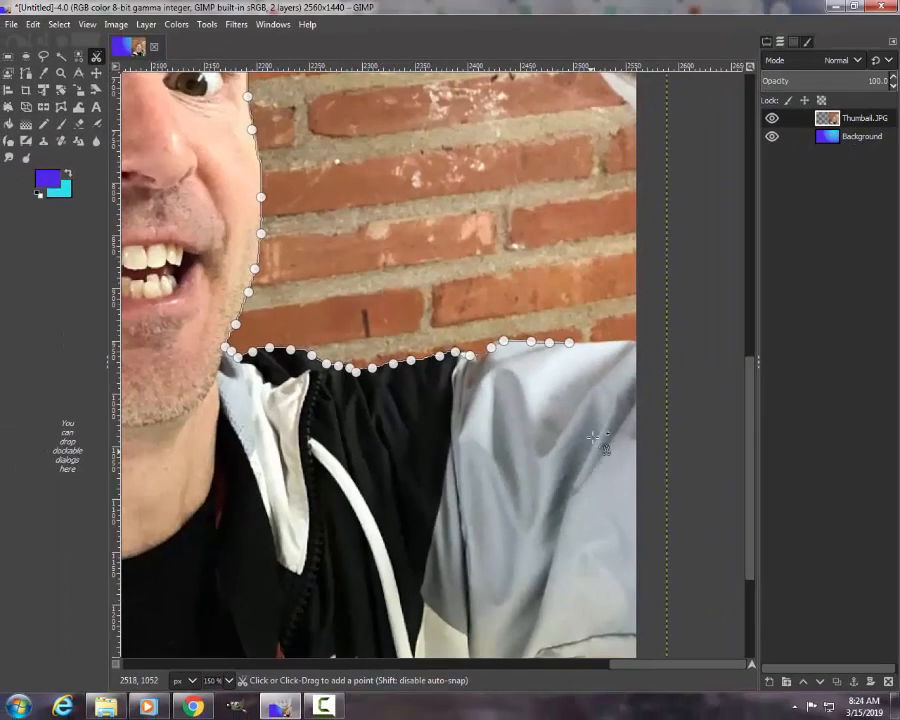
# Step: Extend the scissors outline up the photo edge to the cuff and around the hand, thumb and knuckles
pyautogui.scroll(-2, 630, 343)
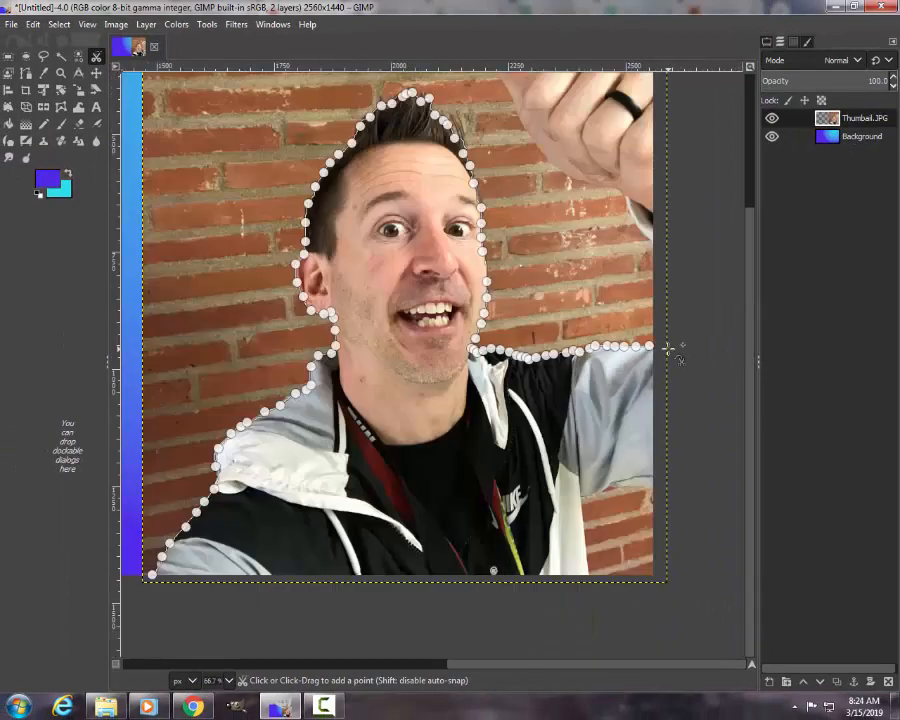
pyautogui.click(656, 245)
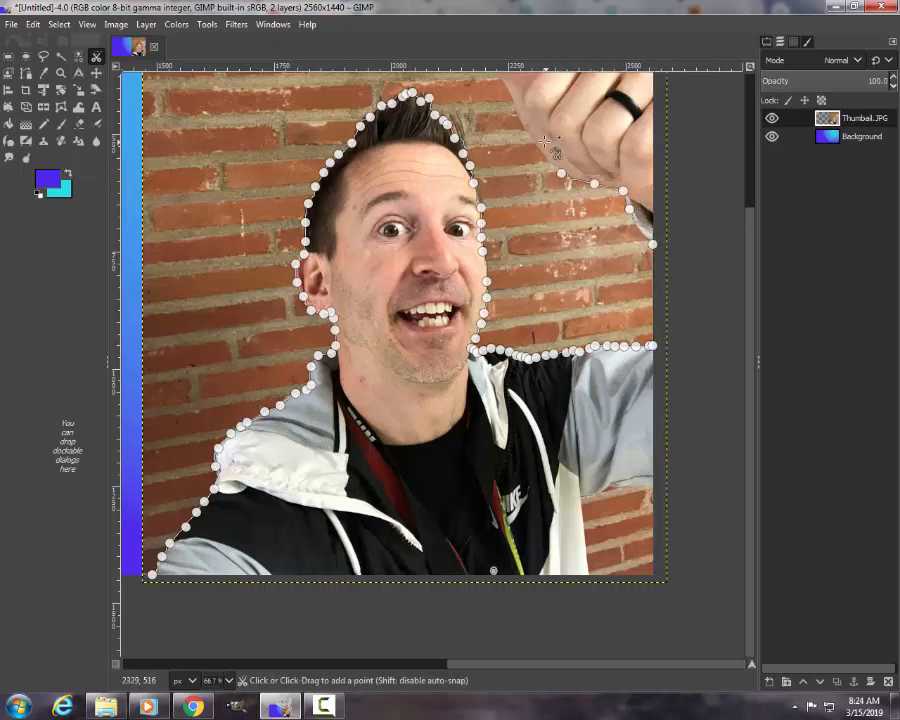
pyautogui.scroll(4, 520, 121)
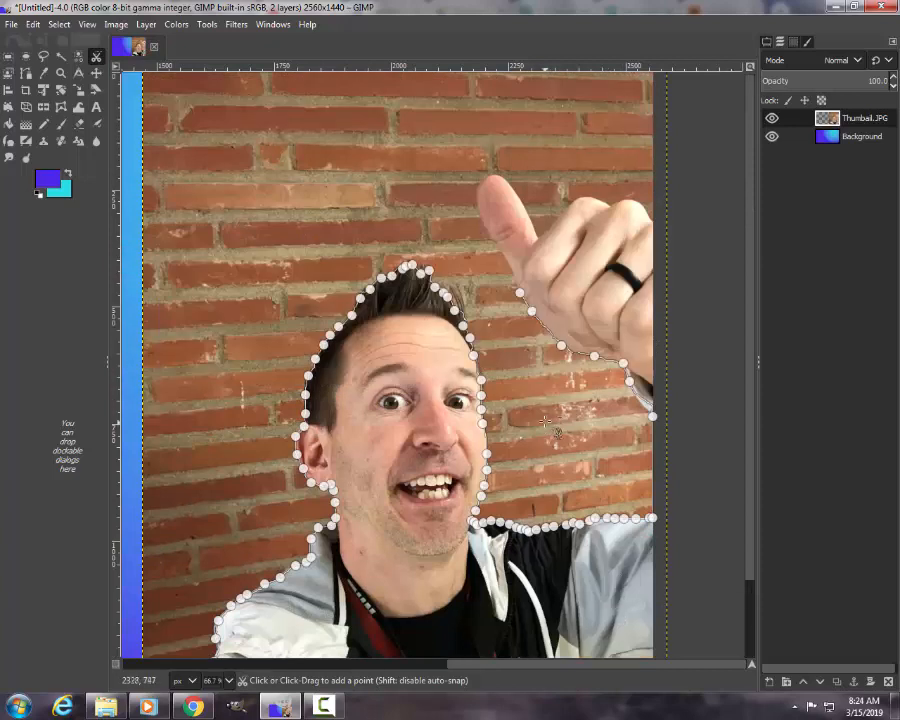
pyautogui.click(477, 205)
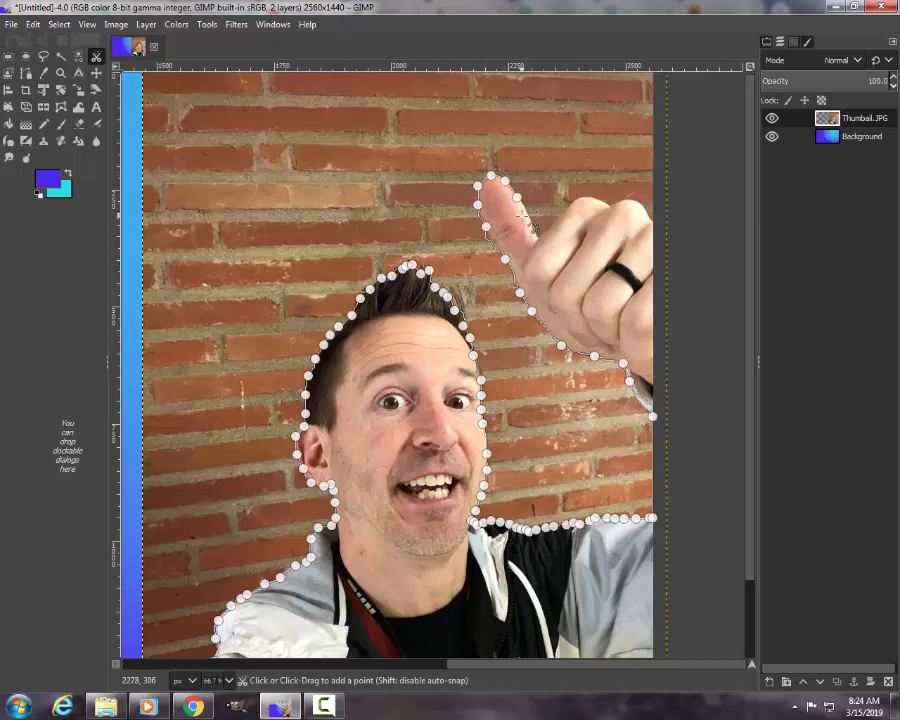
pyautogui.click(576, 204)
pyautogui.click(611, 205)
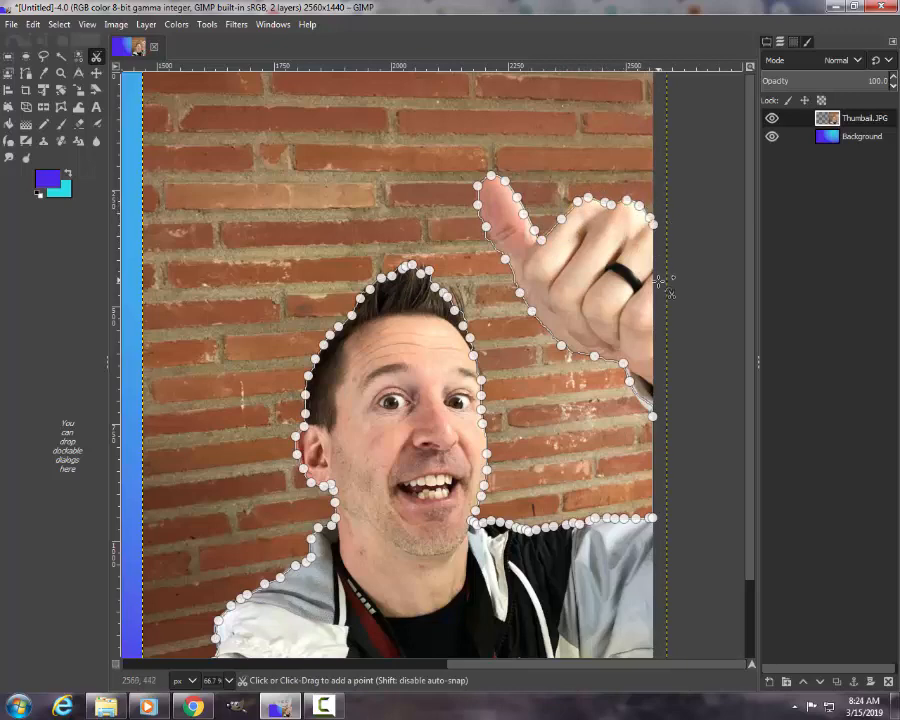
# Step: Outline the photo edge and the brick gap under the sleeve, then close the scissors path and convert it to a selection
pyautogui.scroll(-2, 656, 440)
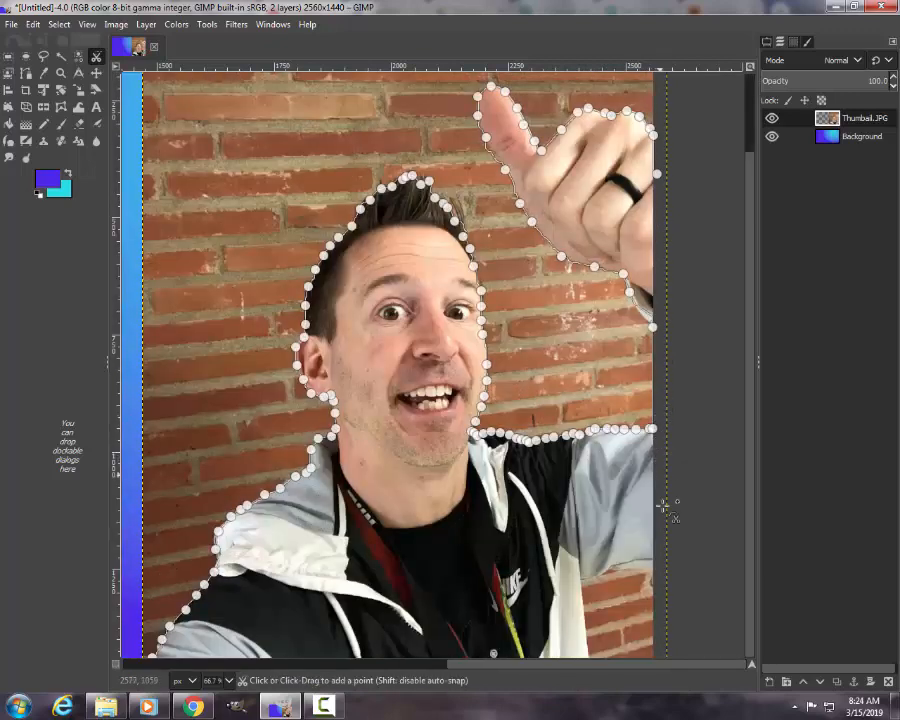
pyautogui.click(662, 567)
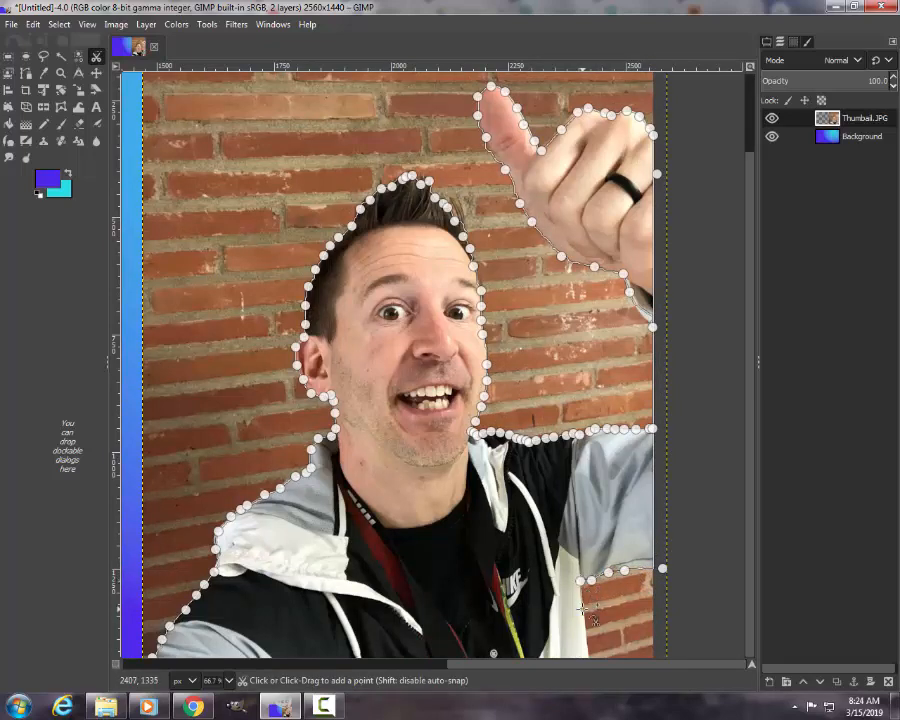
pyautogui.scroll(-3, 588, 610)
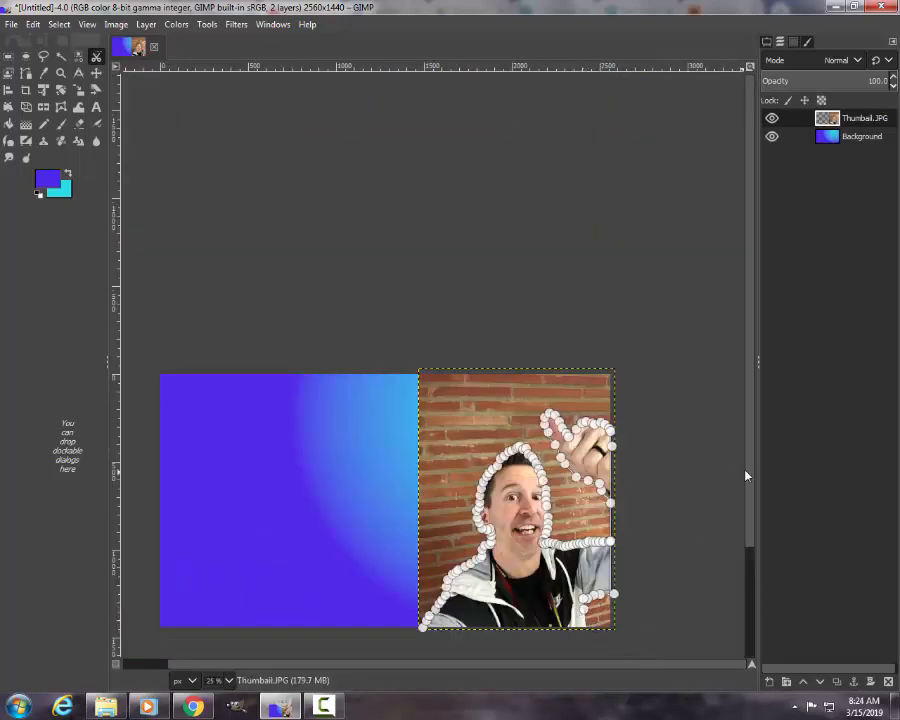
pyautogui.scroll(-3, 597, 624)
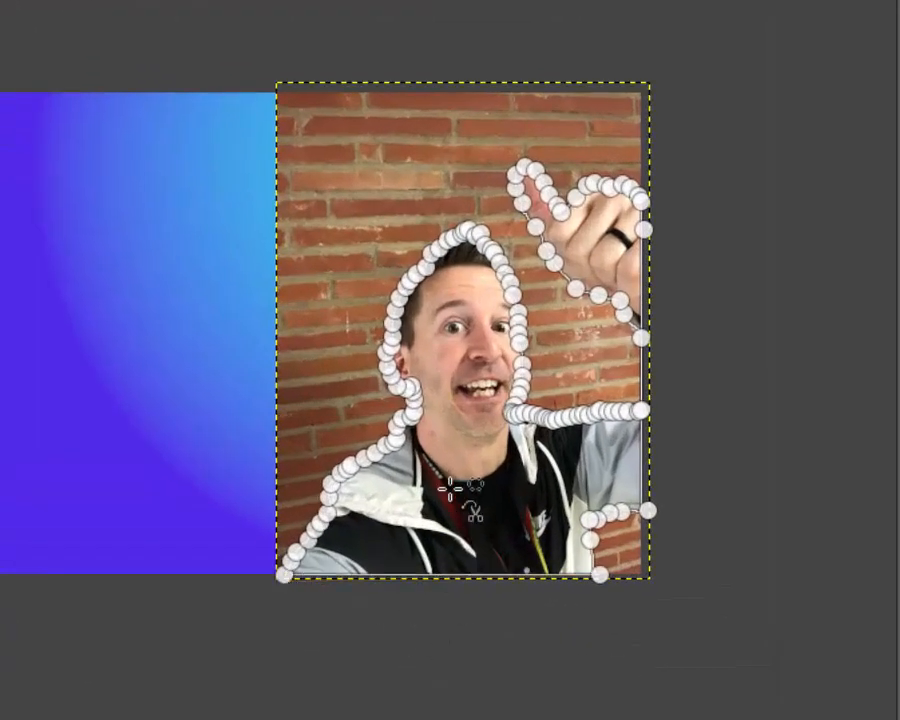
pyautogui.click(440, 521)
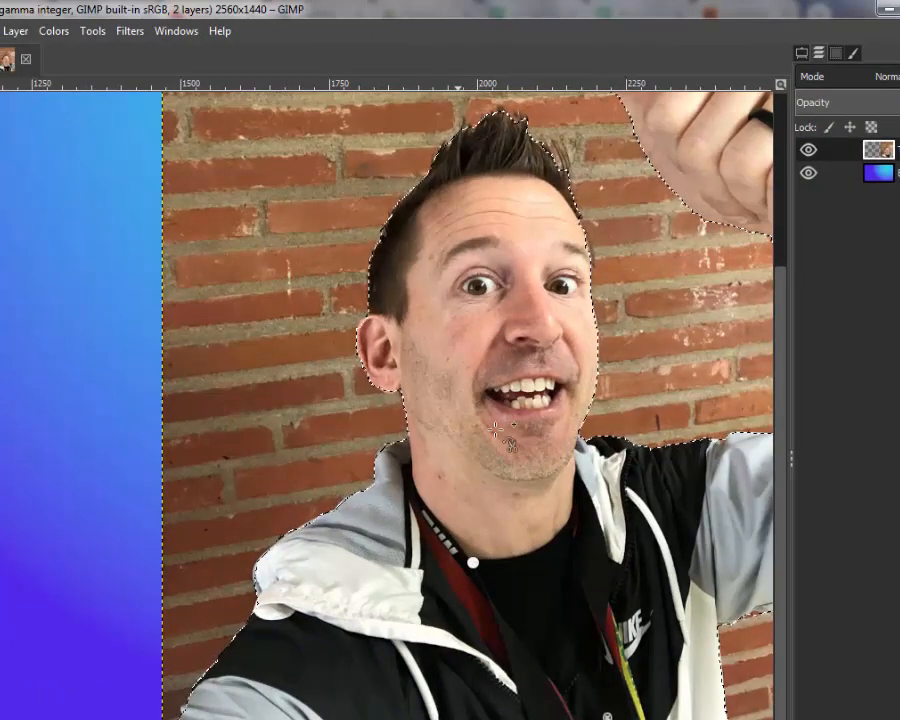
# Step: Invert the selection and delete the brick wall around the man from the Thumbail.JPG layer
pyautogui.scroll(3, 350, 330)
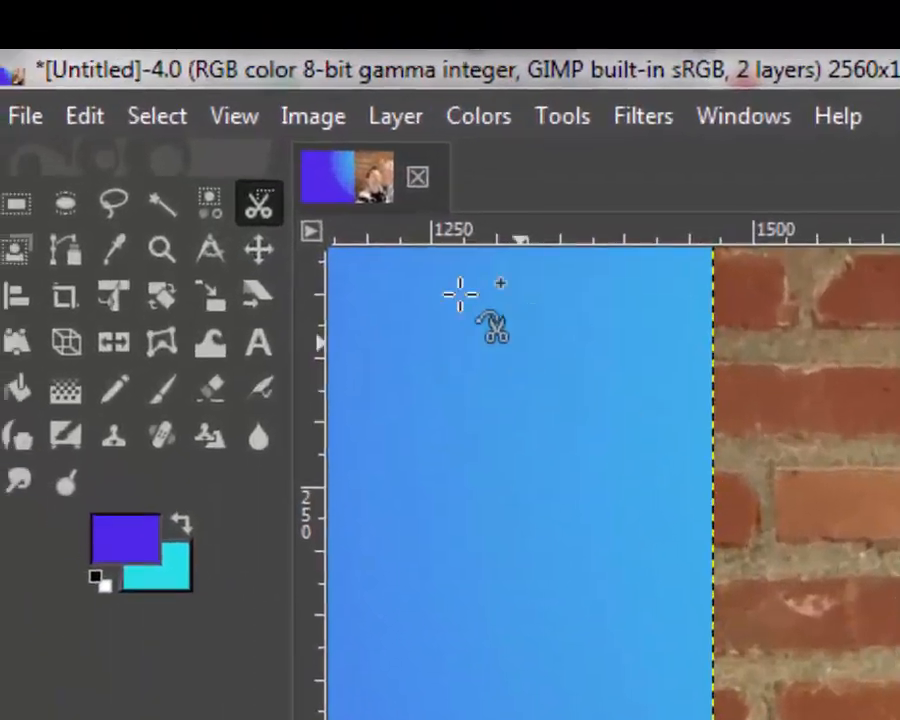
pyautogui.click(24, 76)
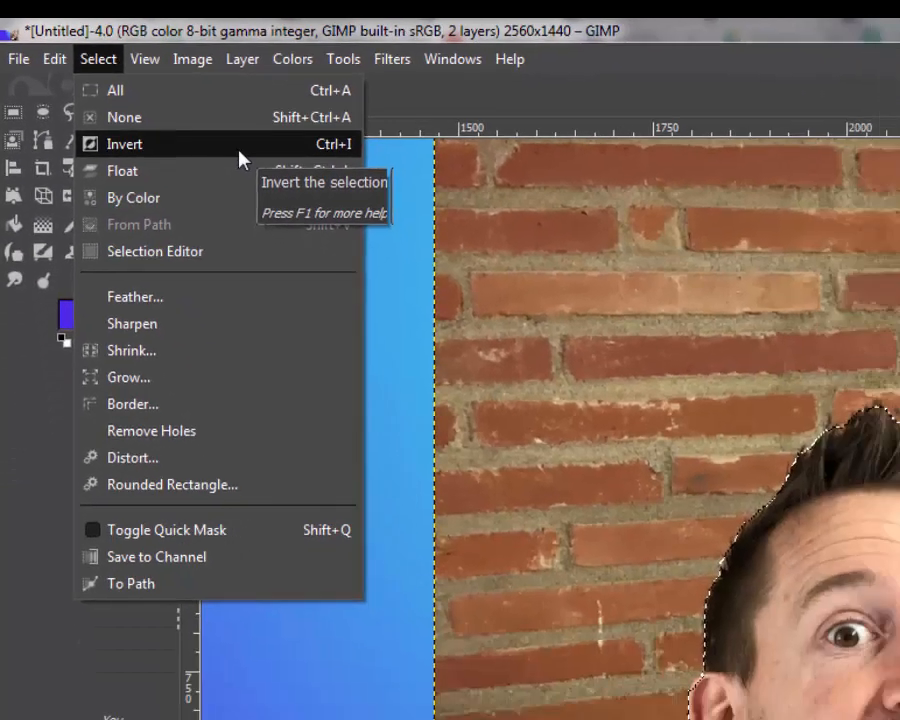
pyautogui.click(360, 264)
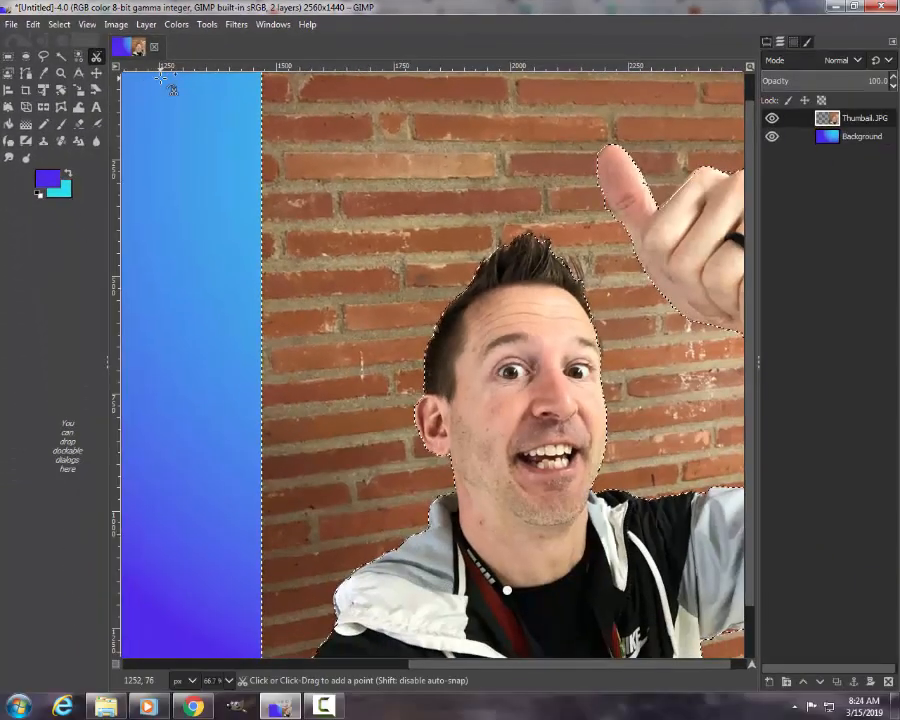
pyautogui.press('Delete')
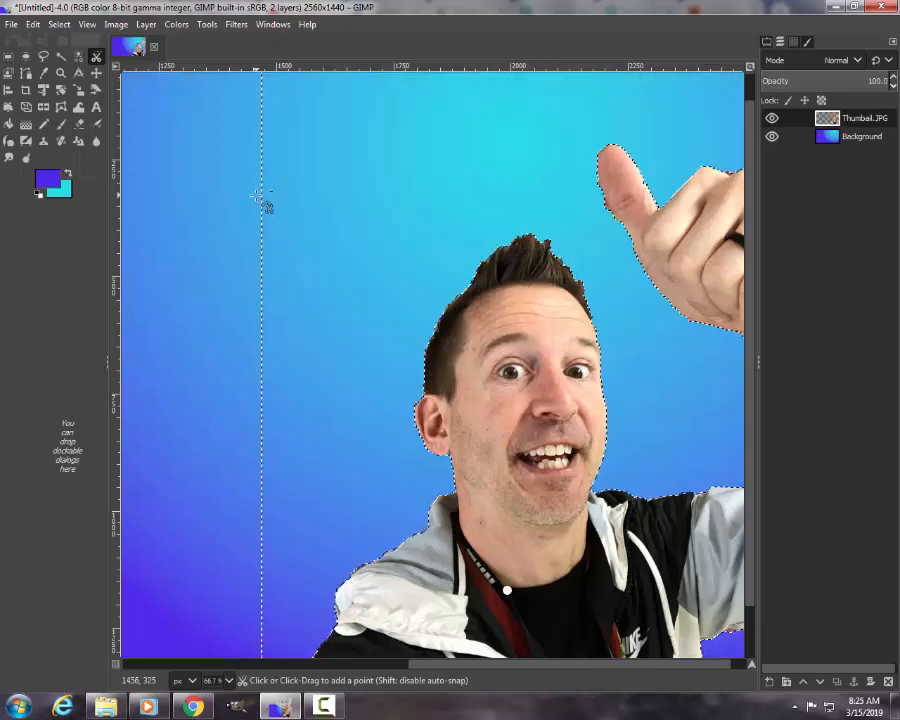
pyautogui.scroll(-3, 257, 194)
pyautogui.hscroll(-3, 487, 668)
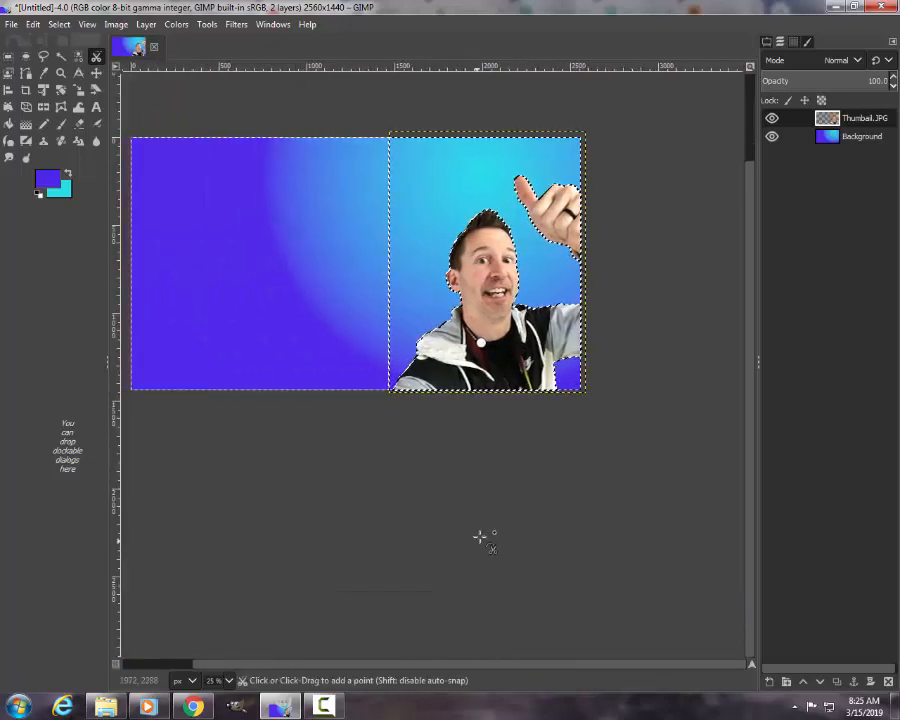
pyautogui.scroll(2, 480, 534)
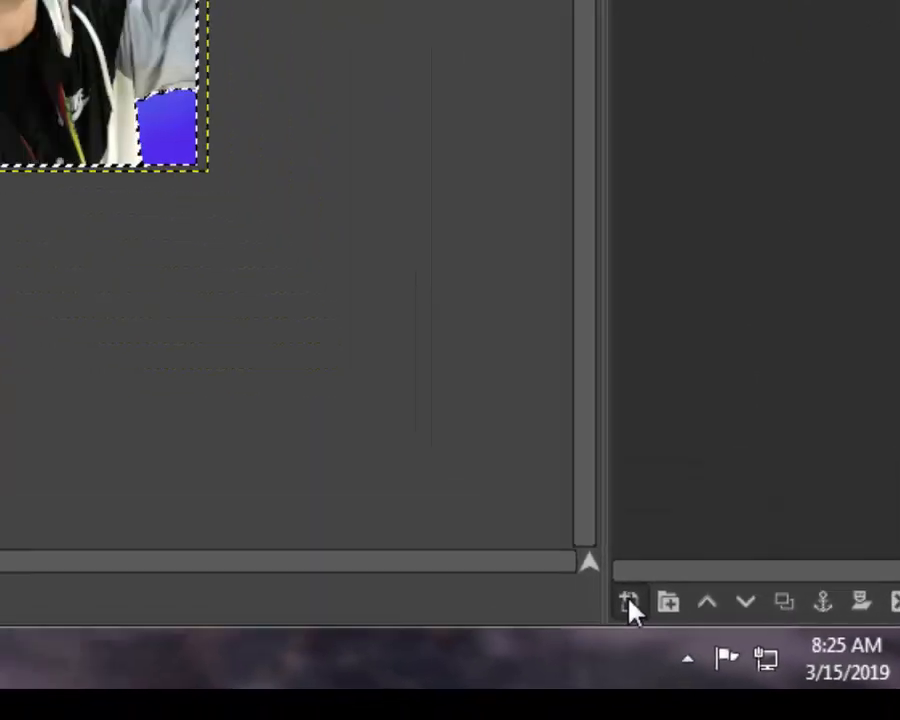
# Step: Add a new transparent 2560 × 1440 layer above the others, and hide the Thumbail.JPG and Background layers
pyautogui.click(629, 605)
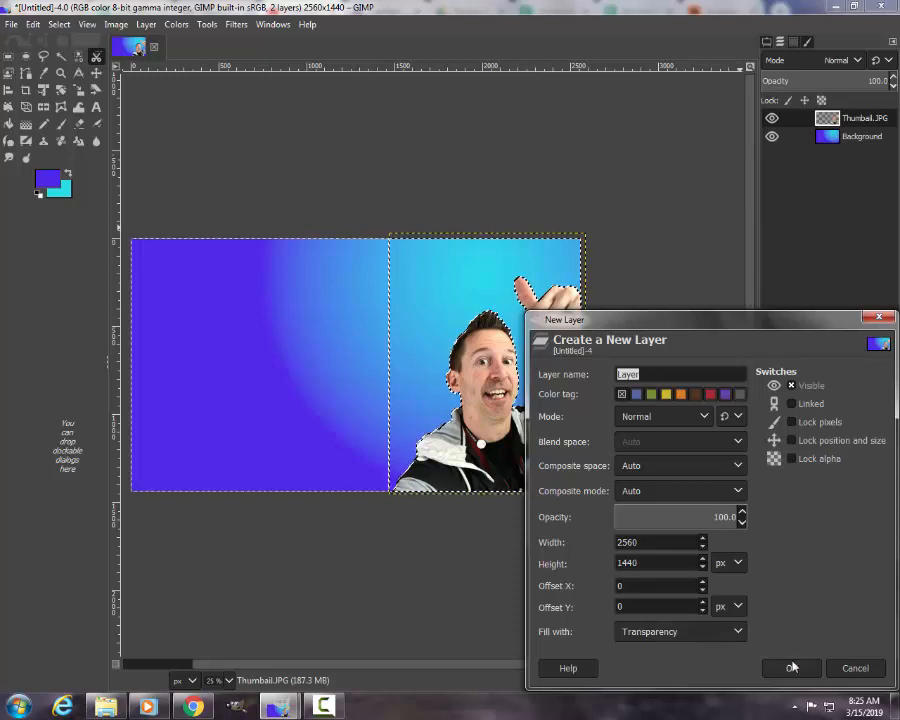
pyautogui.click(792, 667)
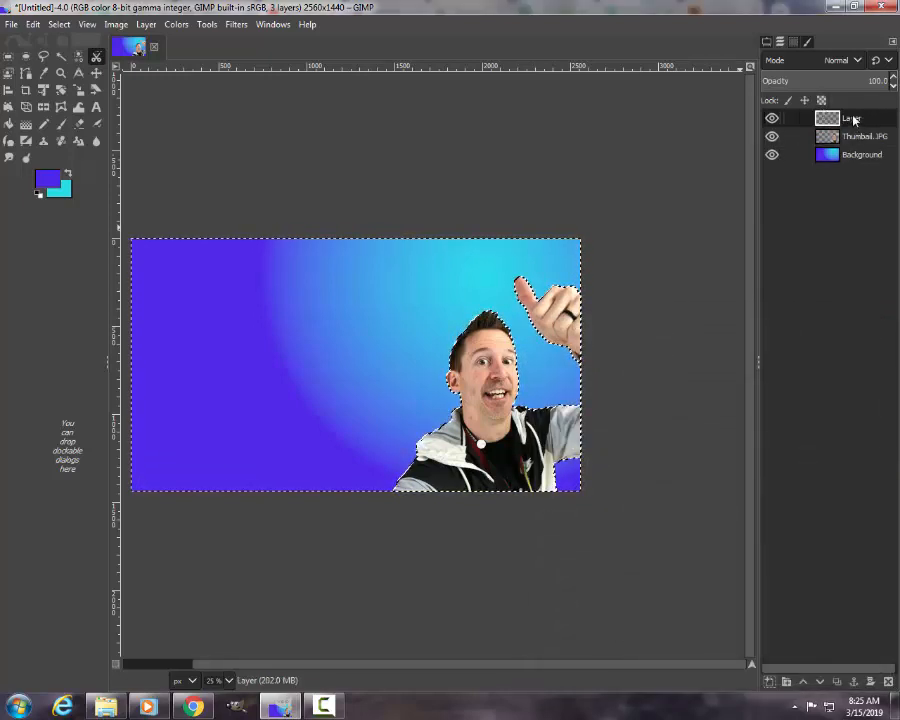
pyautogui.moveTo(853, 119); pyautogui.dragTo(792, 135)
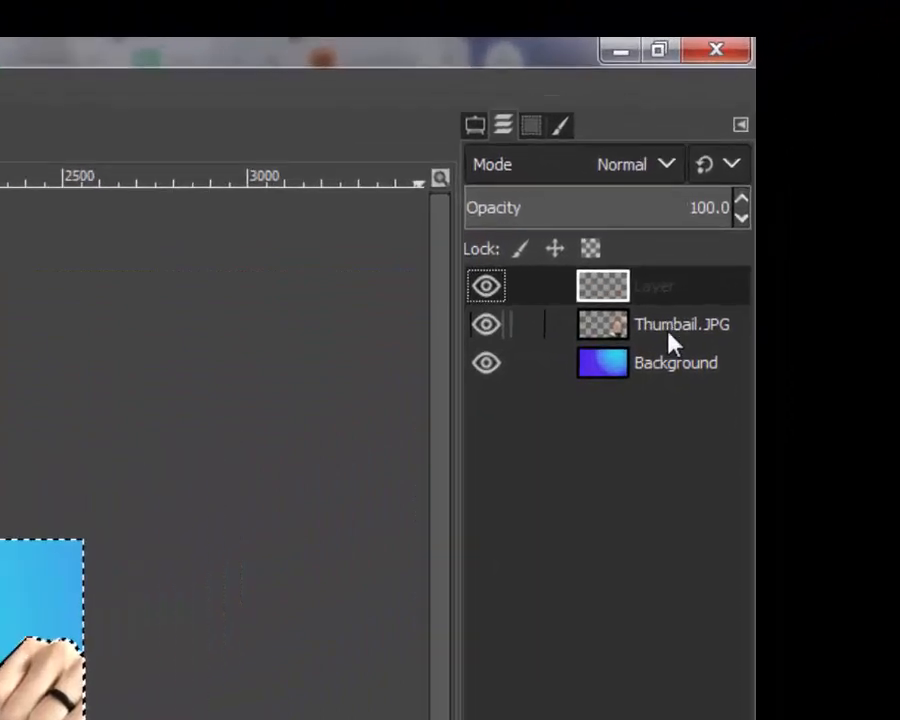
pyautogui.moveTo(645, 301); pyautogui.dragTo(645, 378)
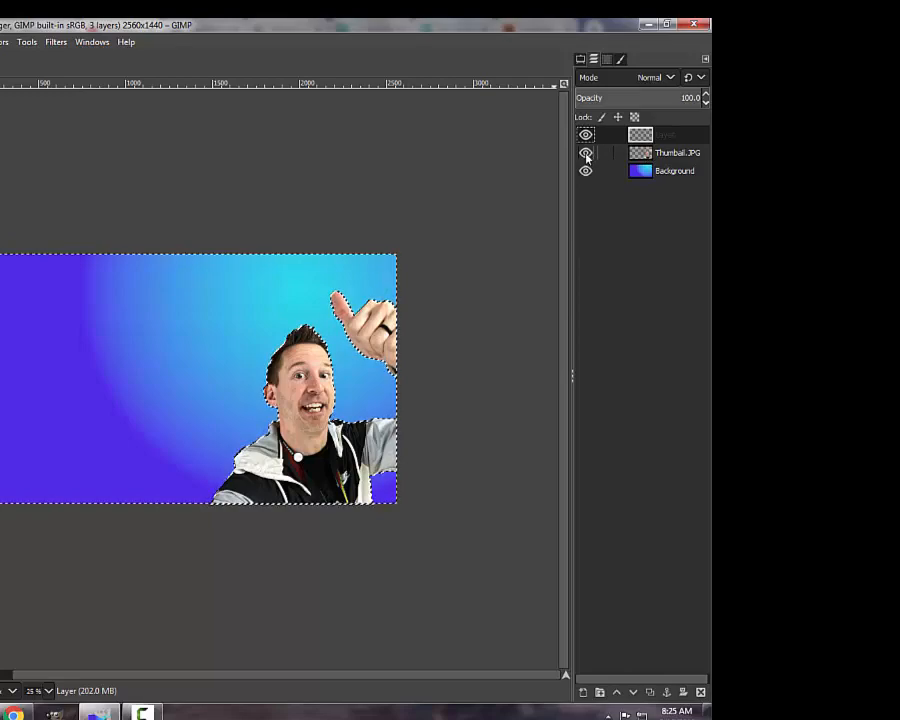
pyautogui.click(586, 153)
pyautogui.click(586, 171)
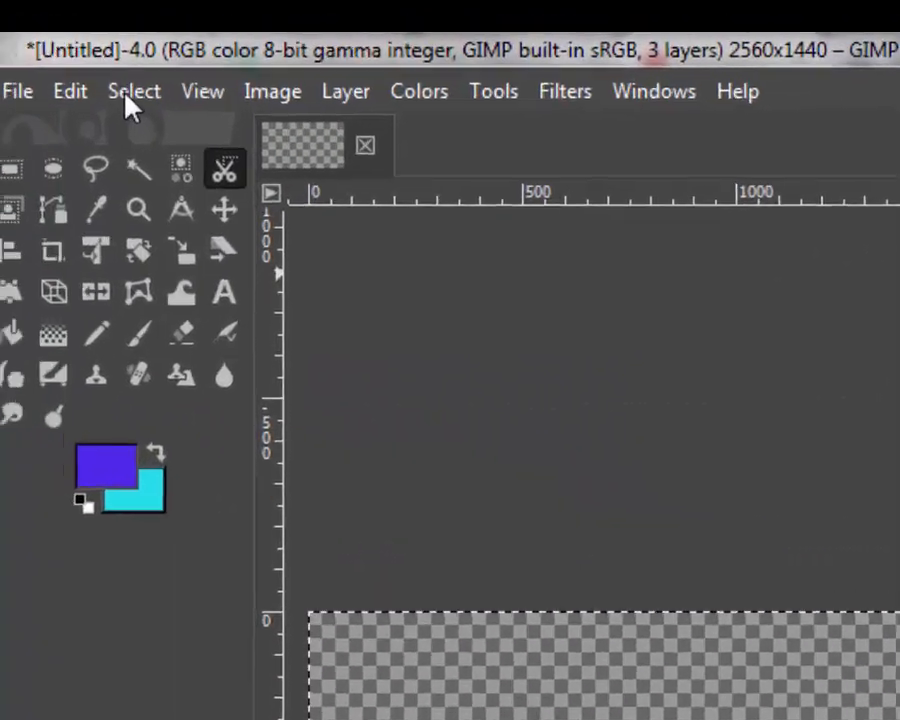
# Step: Invert the selection to cover the man's shape and grow it by 10 px
pyautogui.click(130, 92)
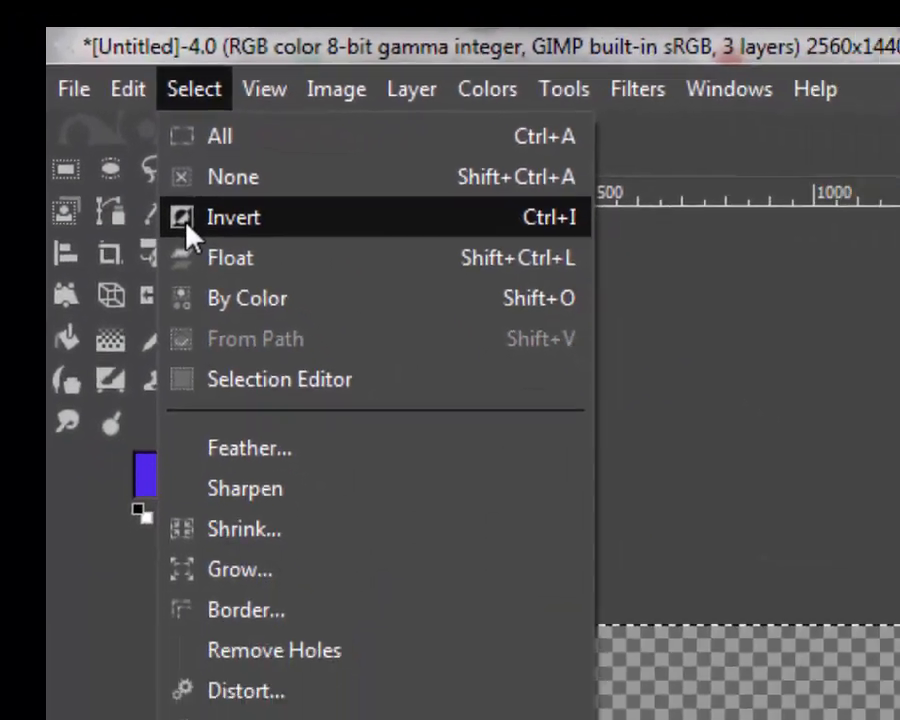
pyautogui.click(187, 224)
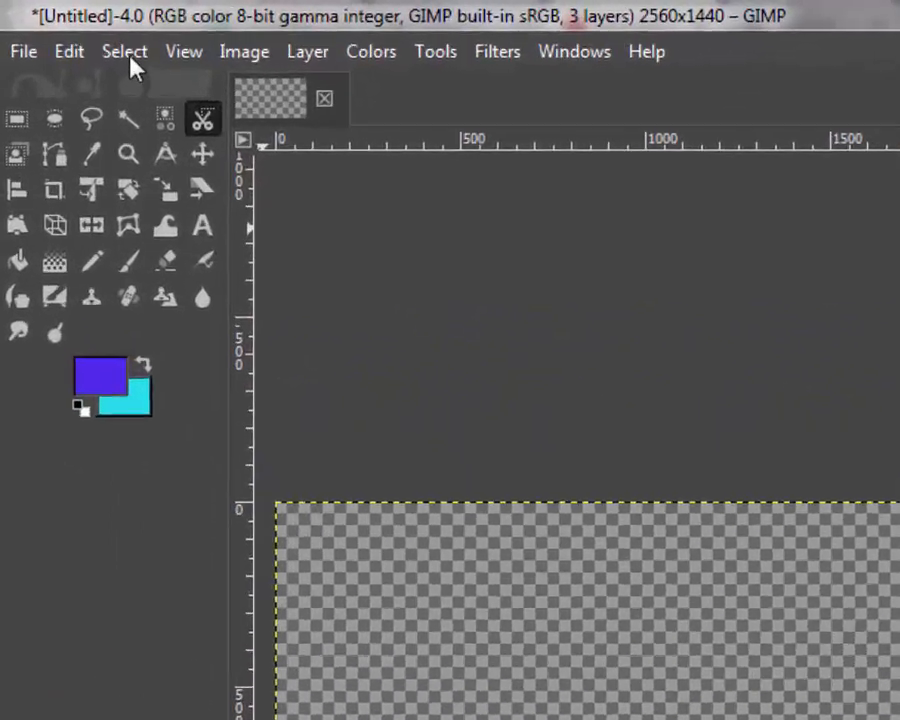
pyautogui.click(126, 55)
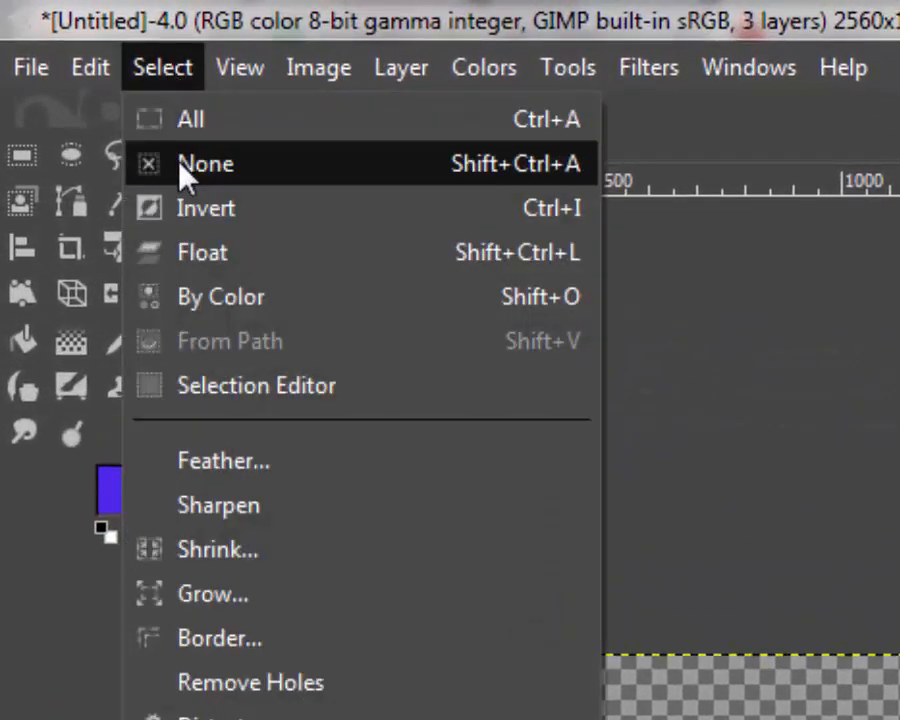
pyautogui.click(241, 594)
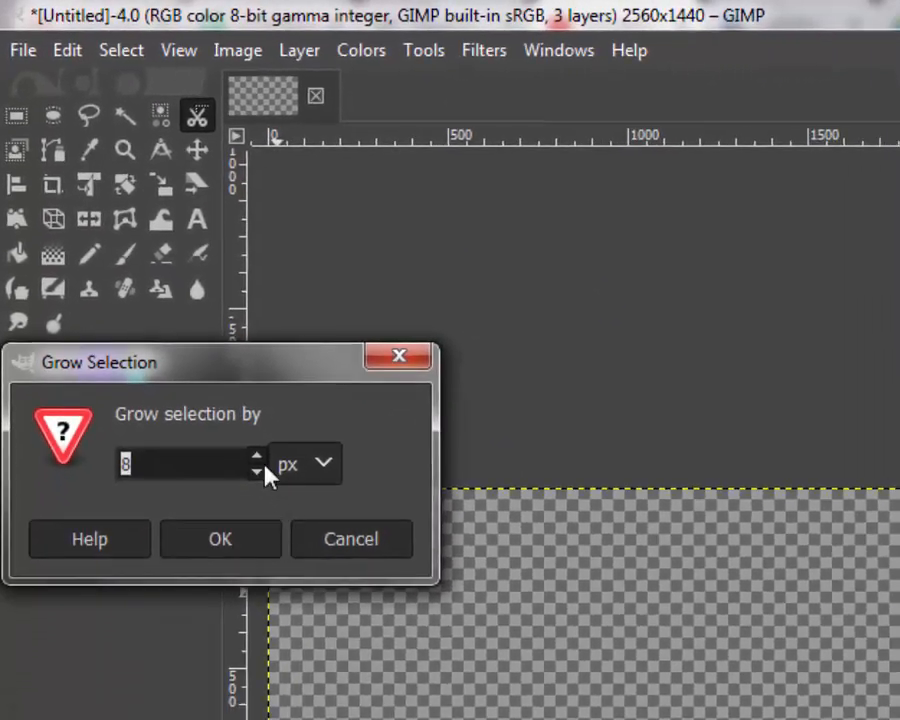
pyautogui.click(257, 456)
pyautogui.click(257, 456)
pyautogui.click(222, 549)
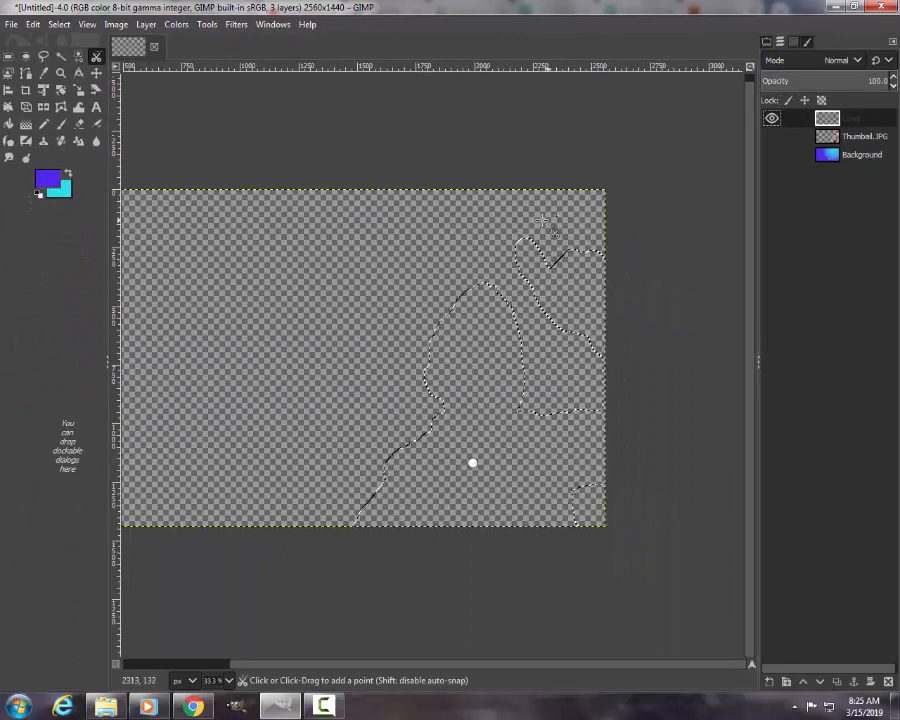
# Step: Set the foreground color to black and fill the grown selection with it on the new layer
pyautogui.click(55, 178)
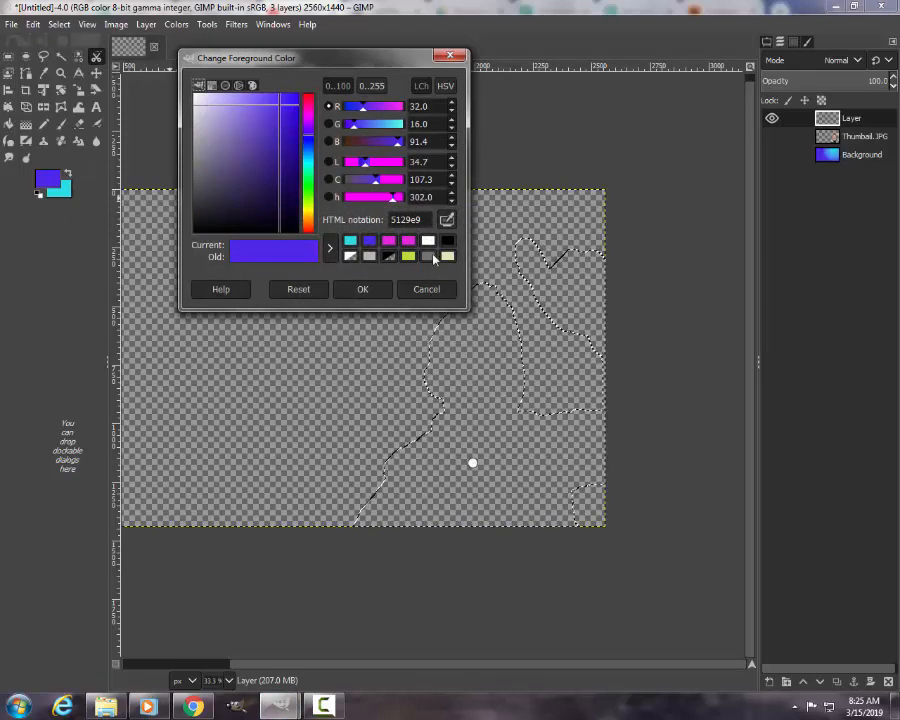
pyautogui.click(428, 241)
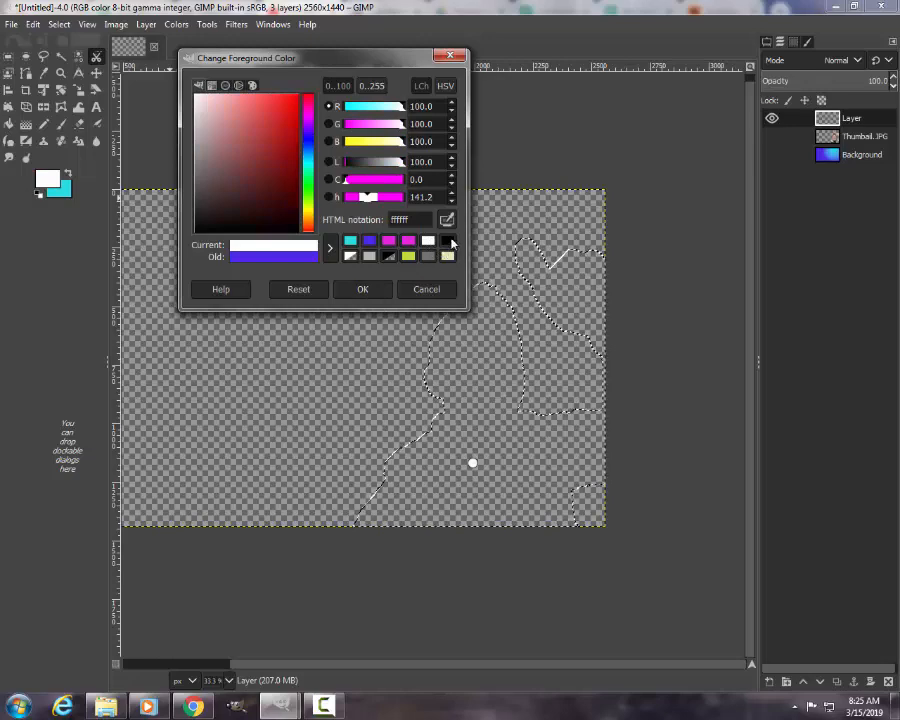
pyautogui.click(448, 242)
pyautogui.click(363, 290)
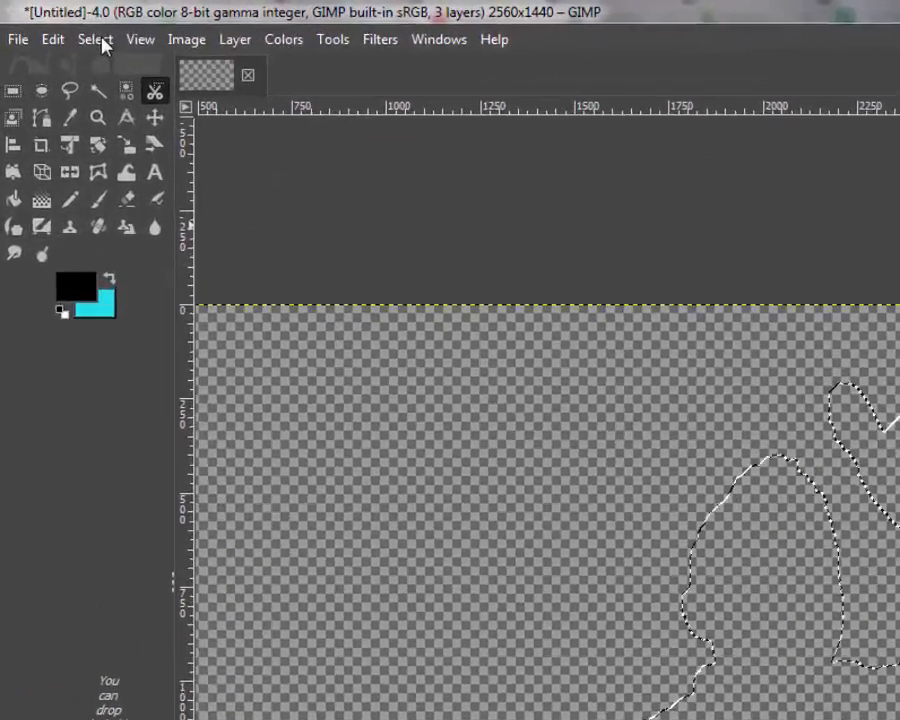
pyautogui.click(59, 24)
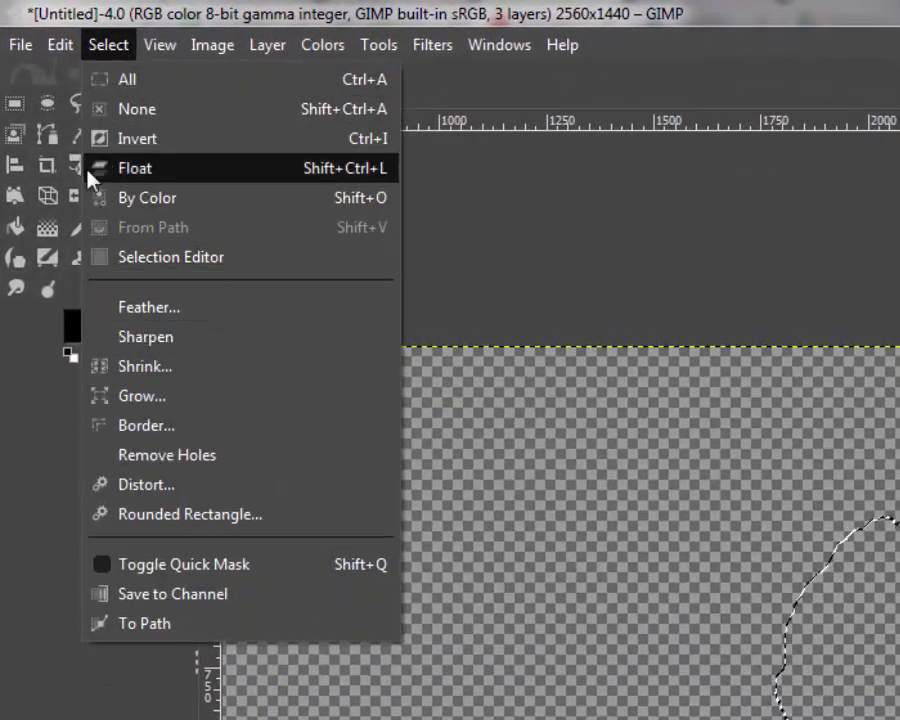
pyautogui.moveTo(67, 48)
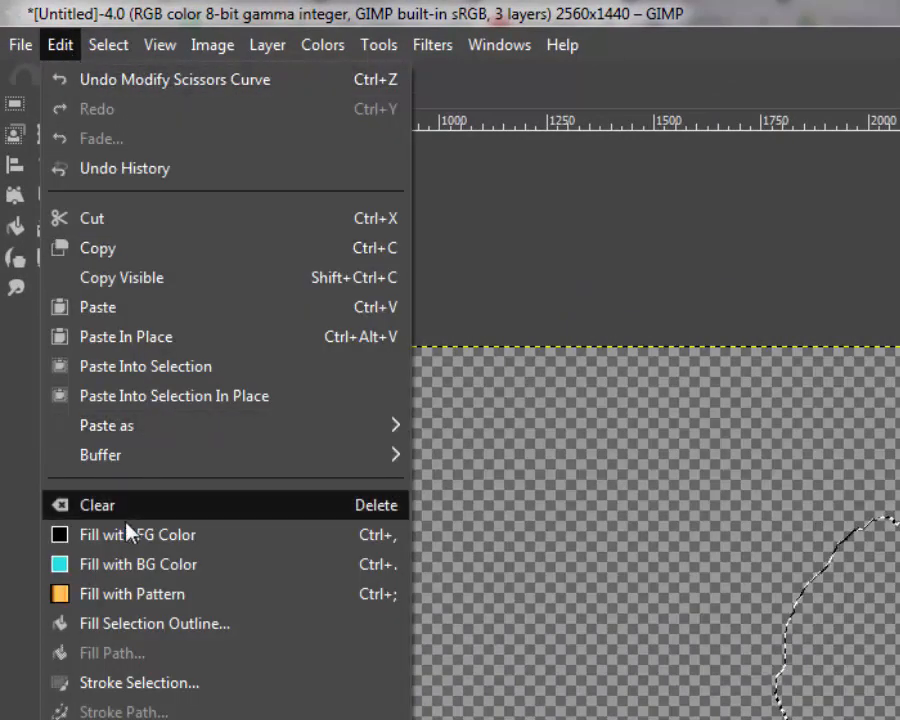
pyautogui.click(127, 534)
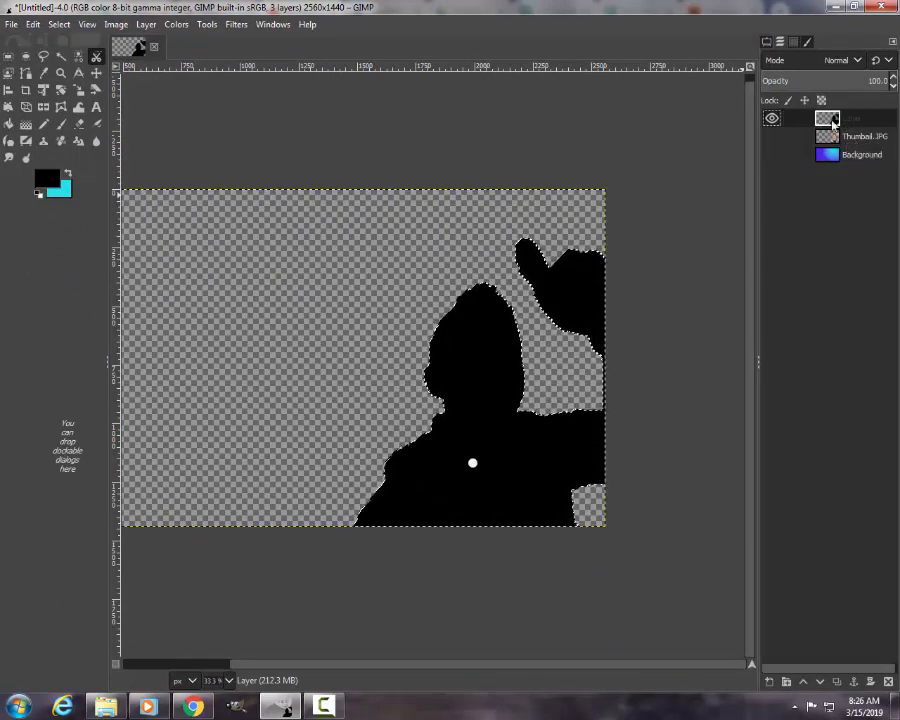
# Step: Show the hidden layers again, clear the selection, and lower the black silhouette layer beneath Thumbail.JPG
pyautogui.click(772, 155)
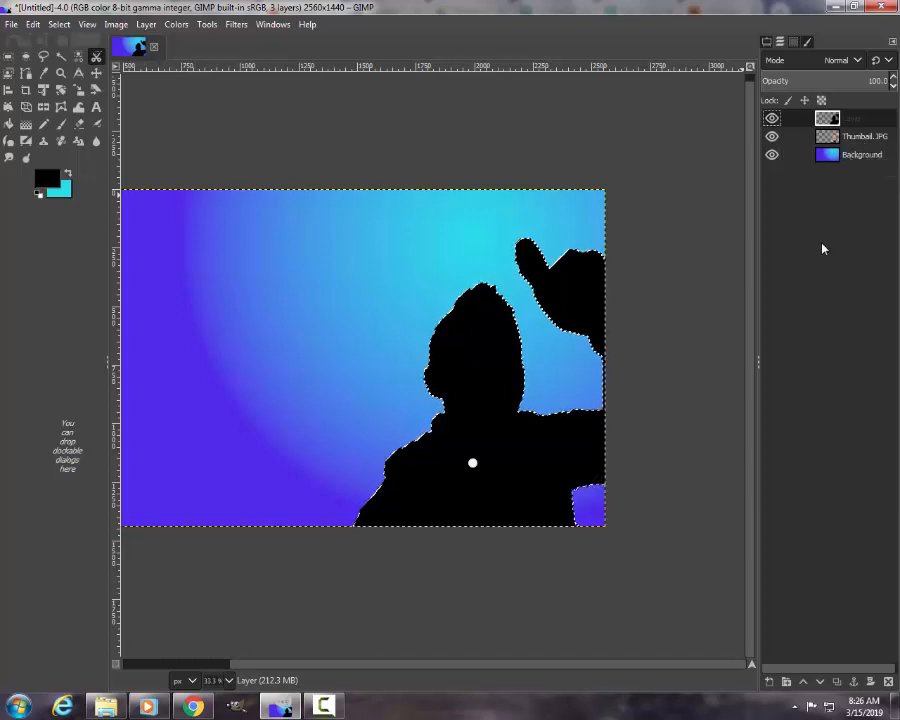
pyautogui.hotkey('ctrl', 'shift', 'a')
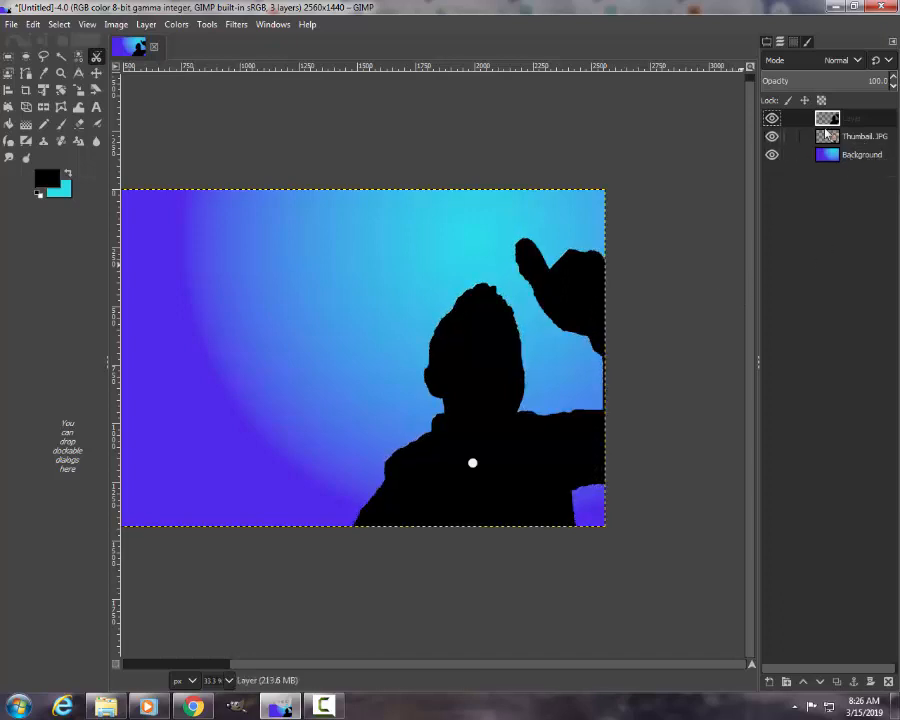
pyautogui.moveTo(852, 118); pyautogui.dragTo(853, 152)
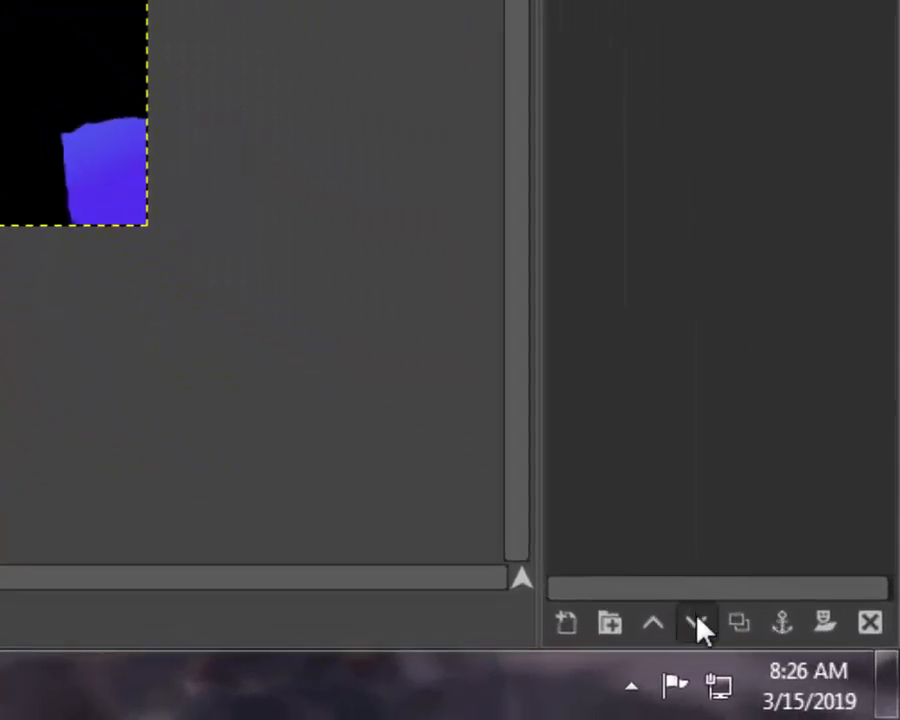
pyautogui.click(699, 625)
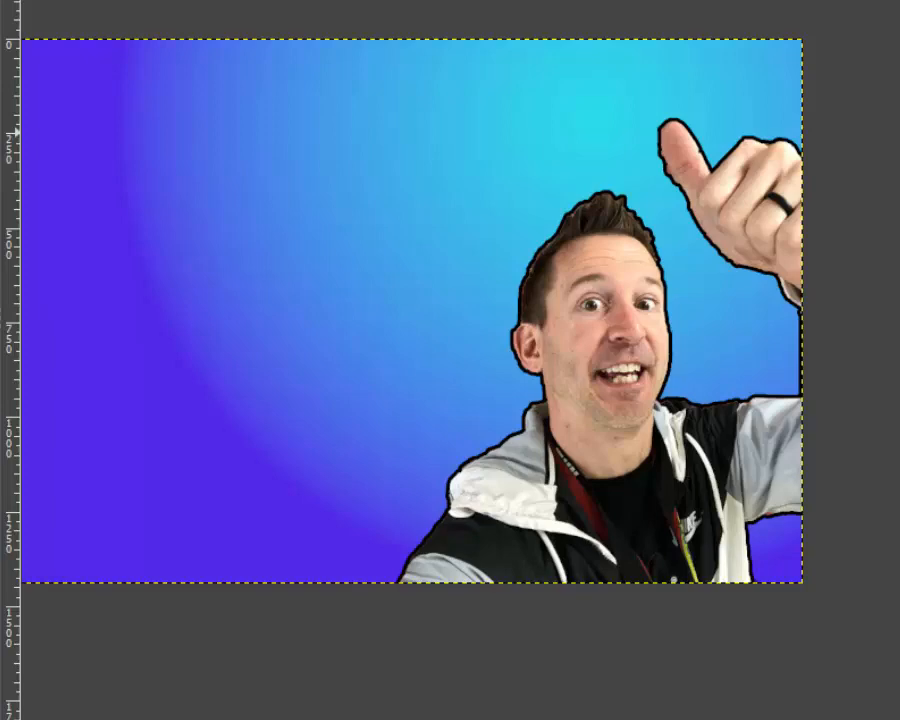
# Step: Hide the Thumbail.JPG and Background layers and turn the black silhouette layer's alpha into a selection
pyautogui.click(853, 67)
pyautogui.click(772, 155)
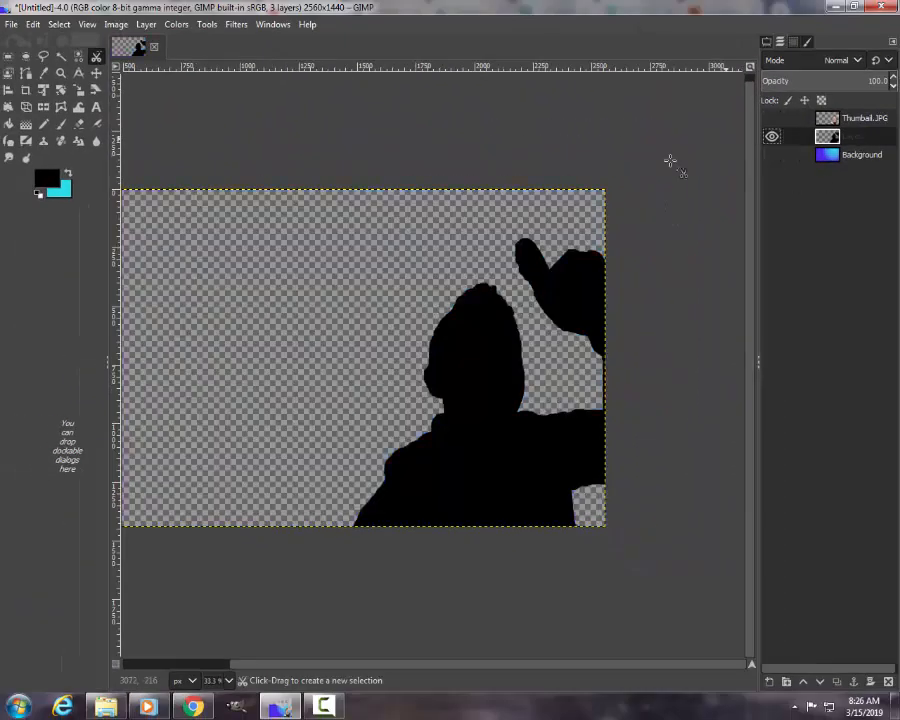
pyautogui.rightClick(855, 143)
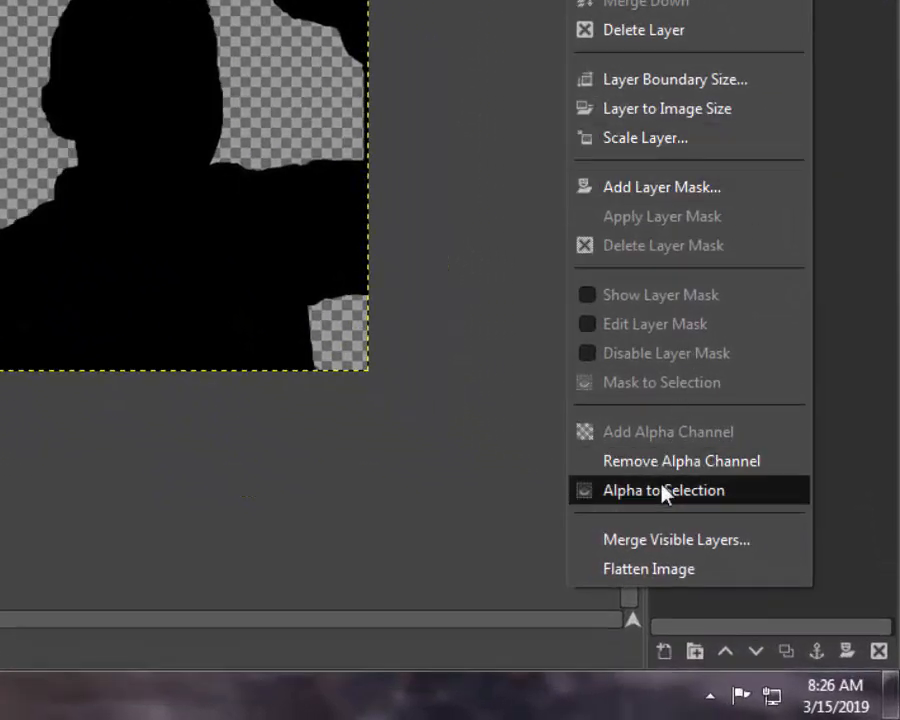
pyautogui.click(664, 490)
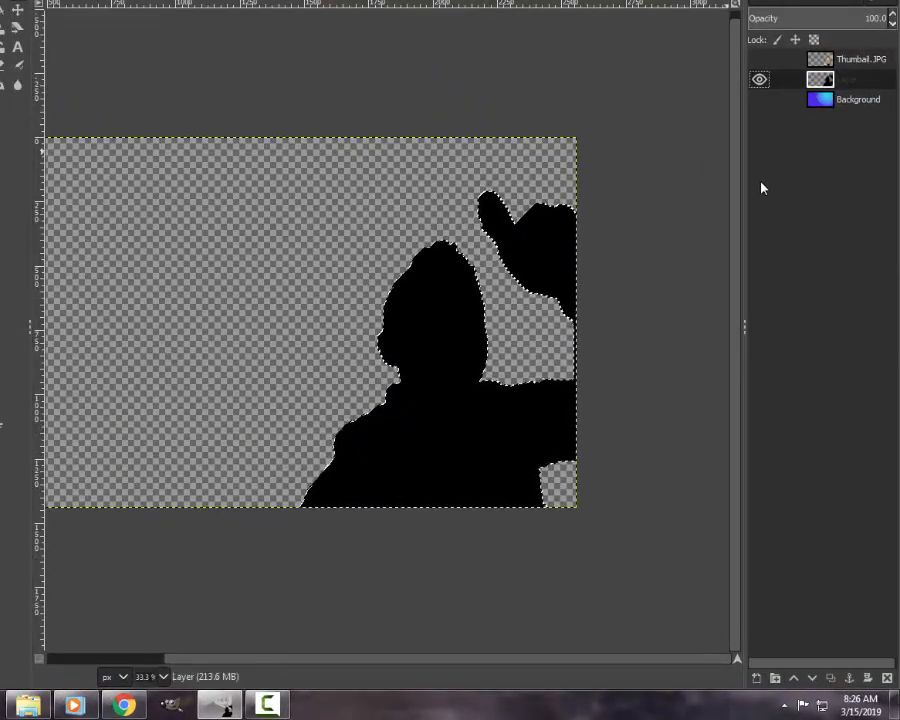
# Step: Add another transparent layer above the black silhouette and grow the silhouette selection by 10 px
pyautogui.click(757, 678)
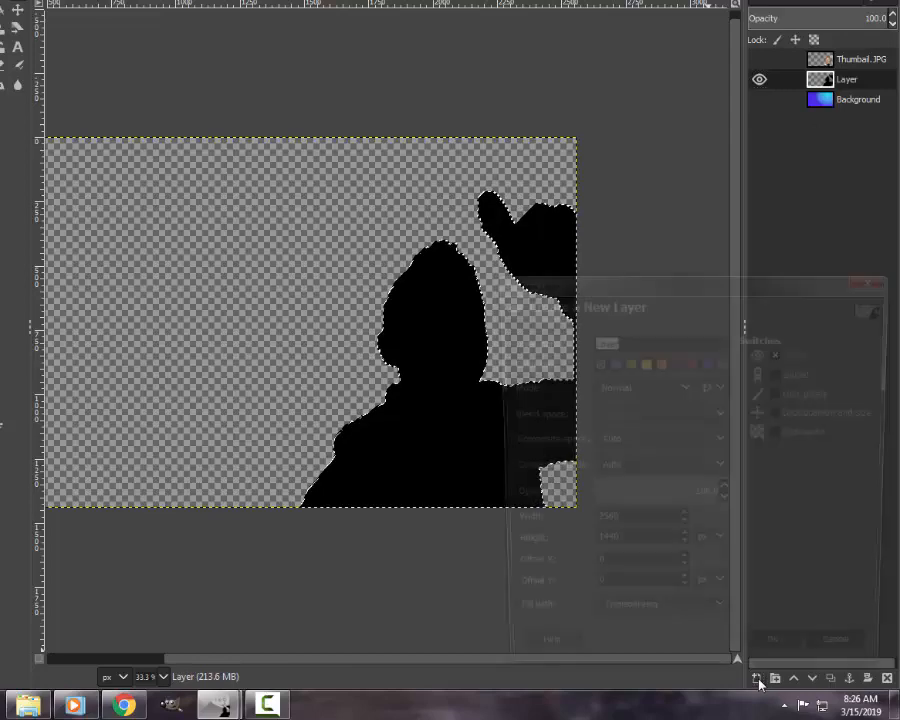
pyautogui.click(781, 665)
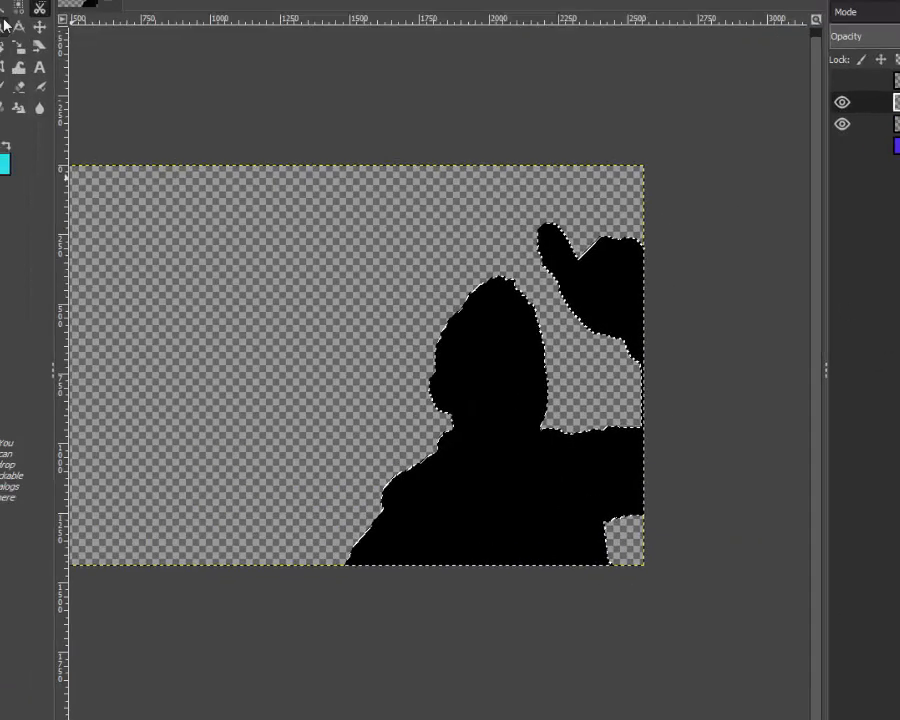
pyautogui.click(88, 34)
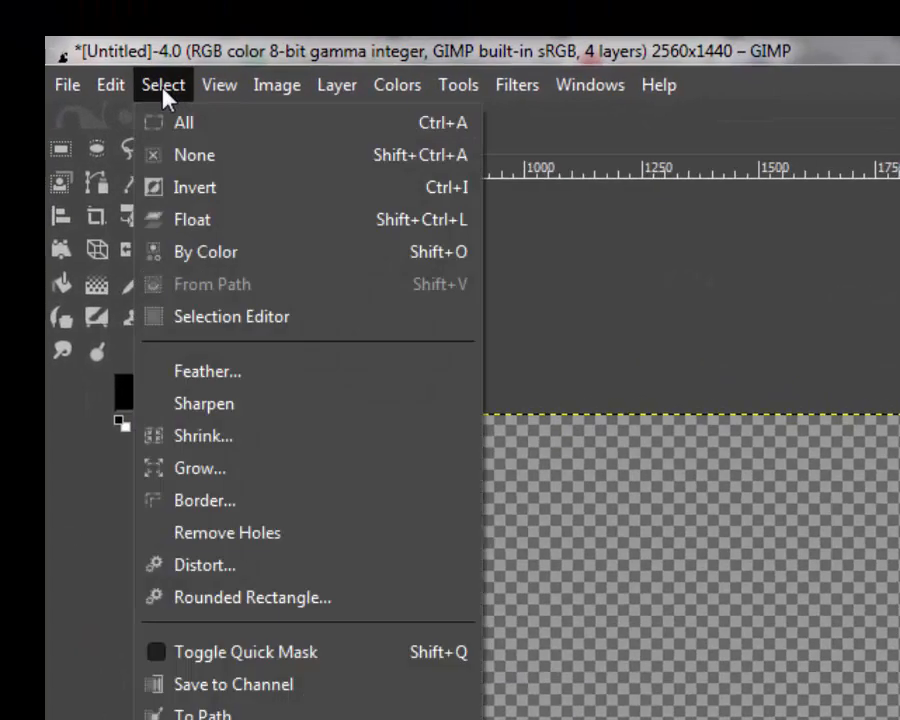
pyautogui.click(207, 470)
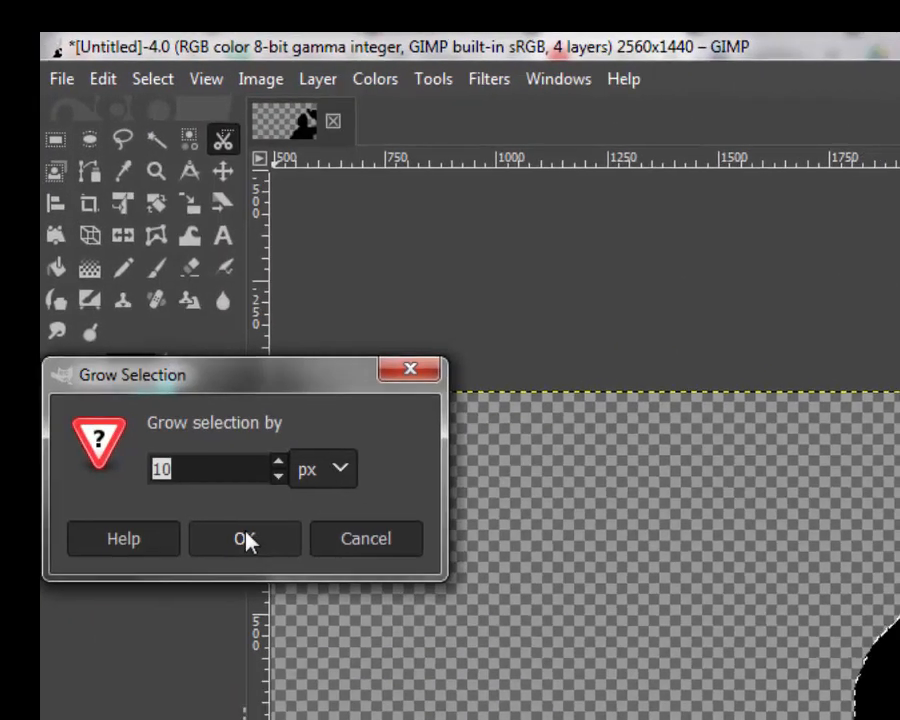
pyautogui.click(258, 568)
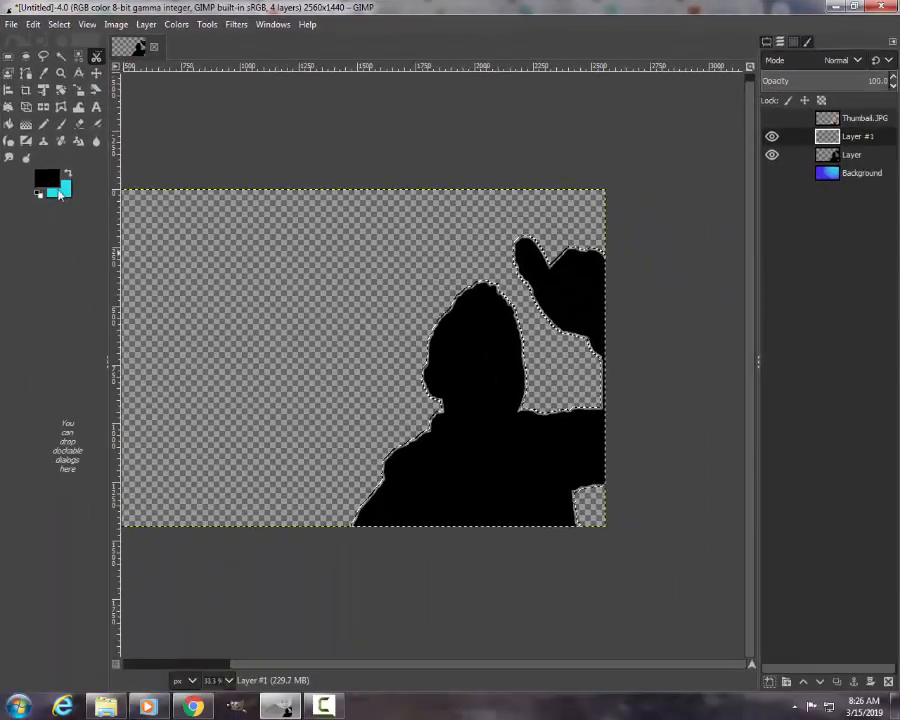
# Step: Set the foreground color to white (ffffff) and fill the enlarged selection with it on Layer #1
pyautogui.click(47, 180)
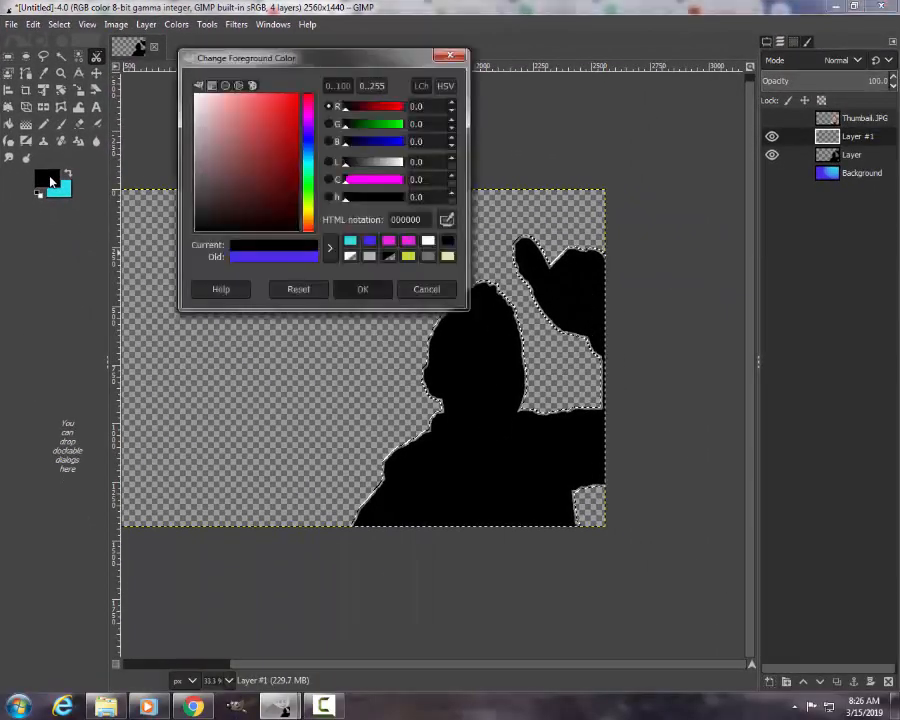
pyautogui.click(447, 241)
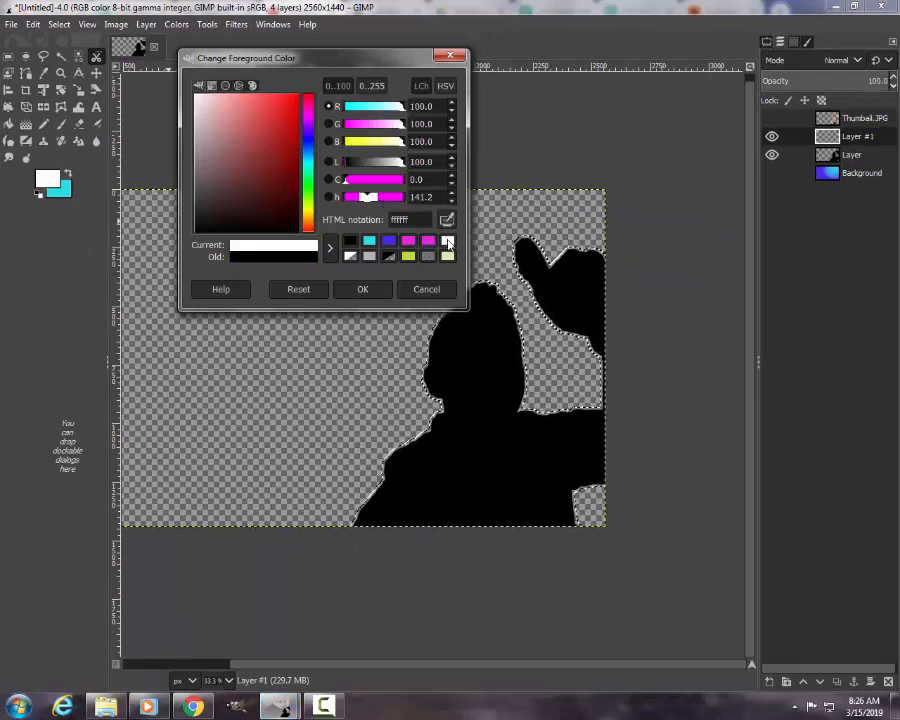
pyautogui.click(362, 290)
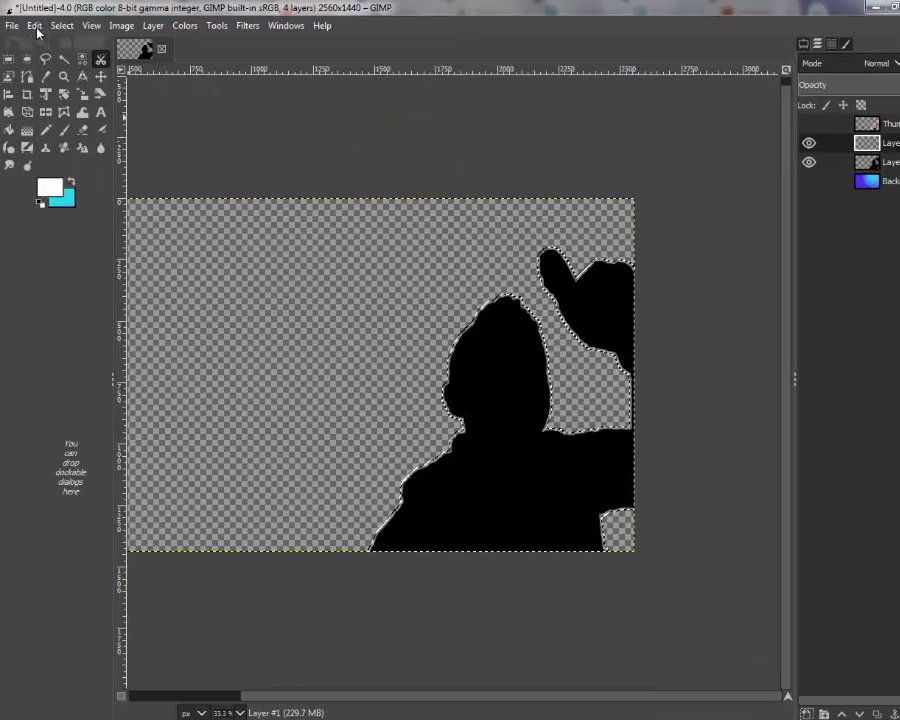
pyautogui.click(35, 27)
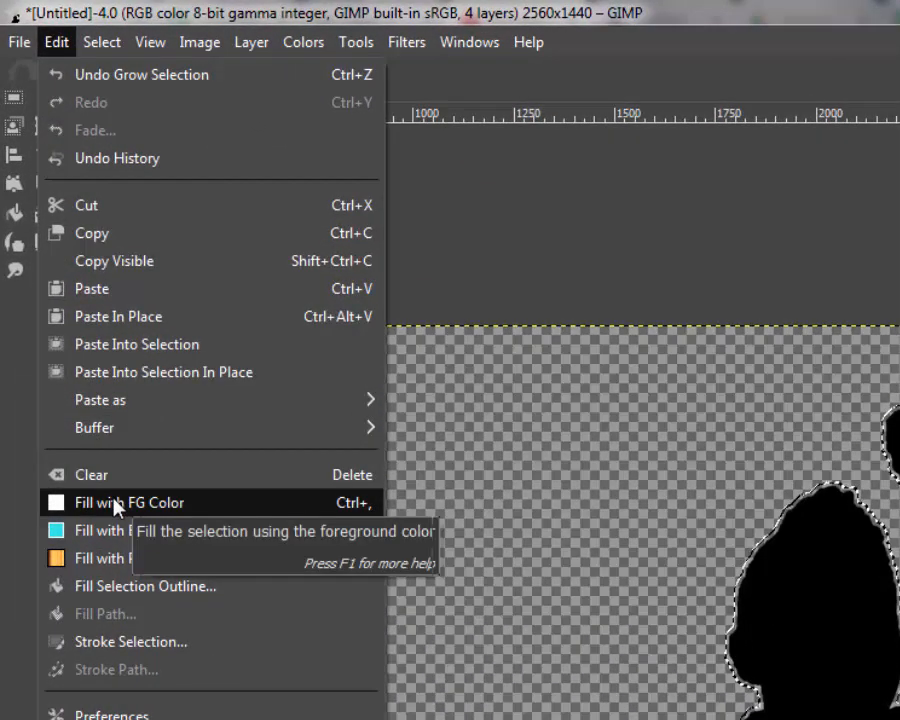
pyautogui.click(115, 503)
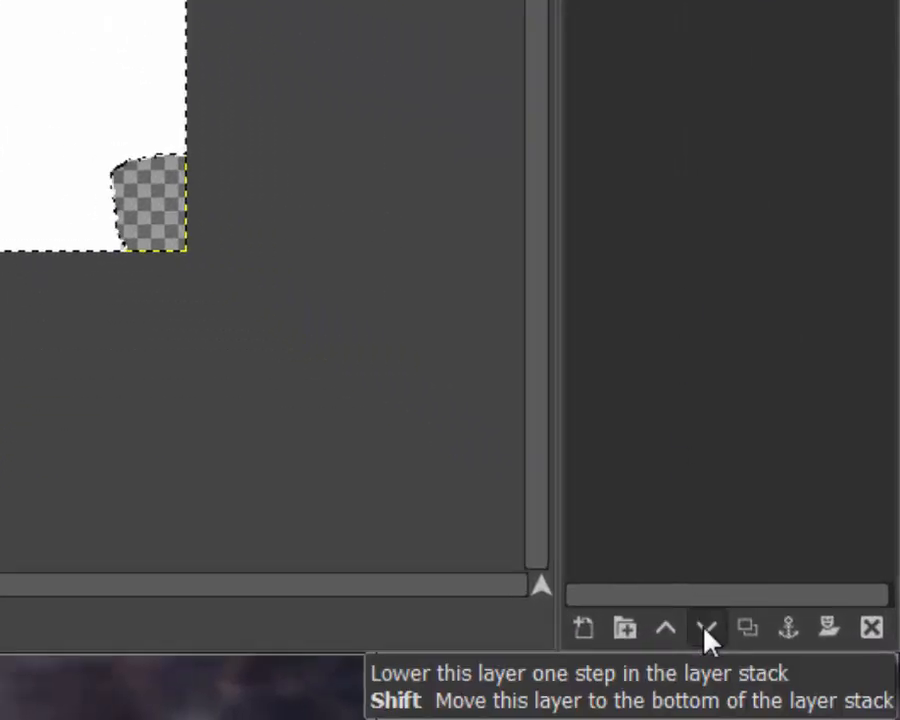
# Step: Lower the white Layer #1 beneath the black silhouette layer and show the Background and Thumbail.JPG layers
pyautogui.click(700, 625)
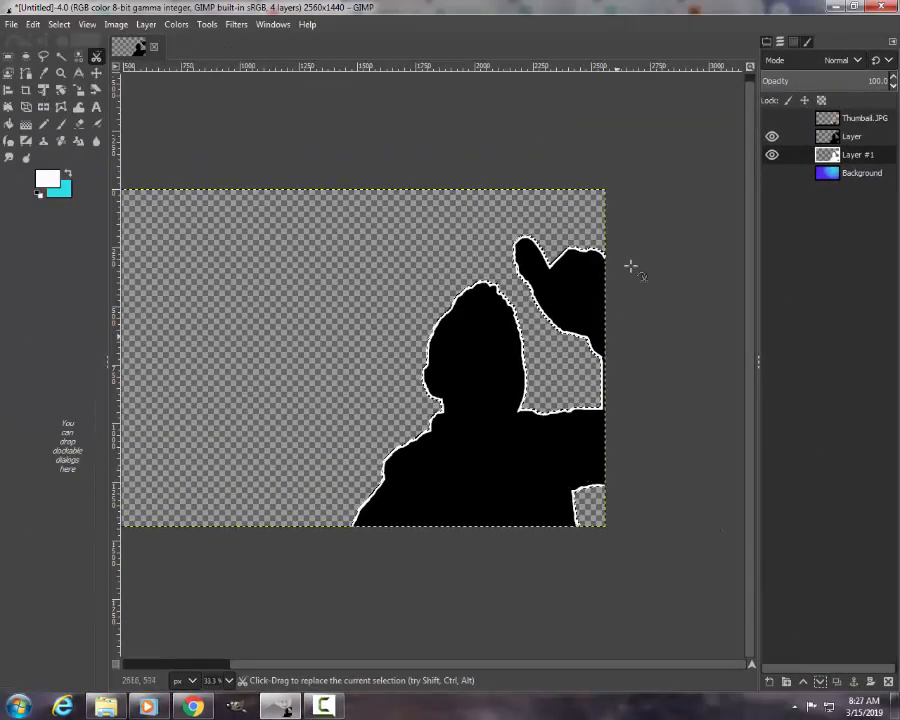
pyautogui.click(771, 173)
pyautogui.click(771, 118)
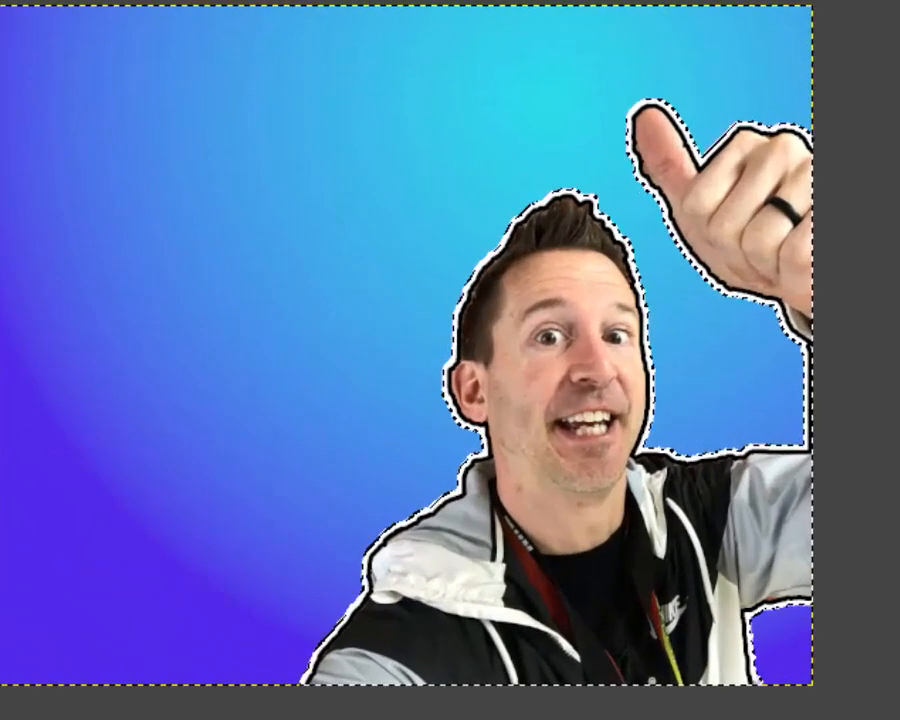
# Step: Clear the selection and add the white text "thumbnail" in Kraash Black at 260 px across the upper part of the image
pyautogui.hotkey('ctrl', 'shift', 'a')
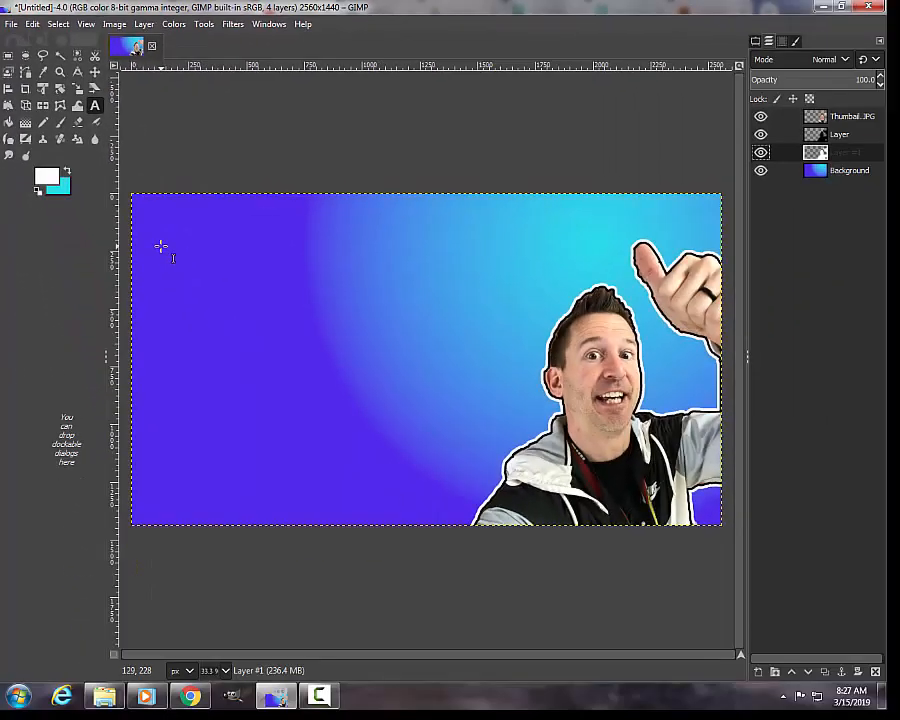
pyautogui.click(160, 245)
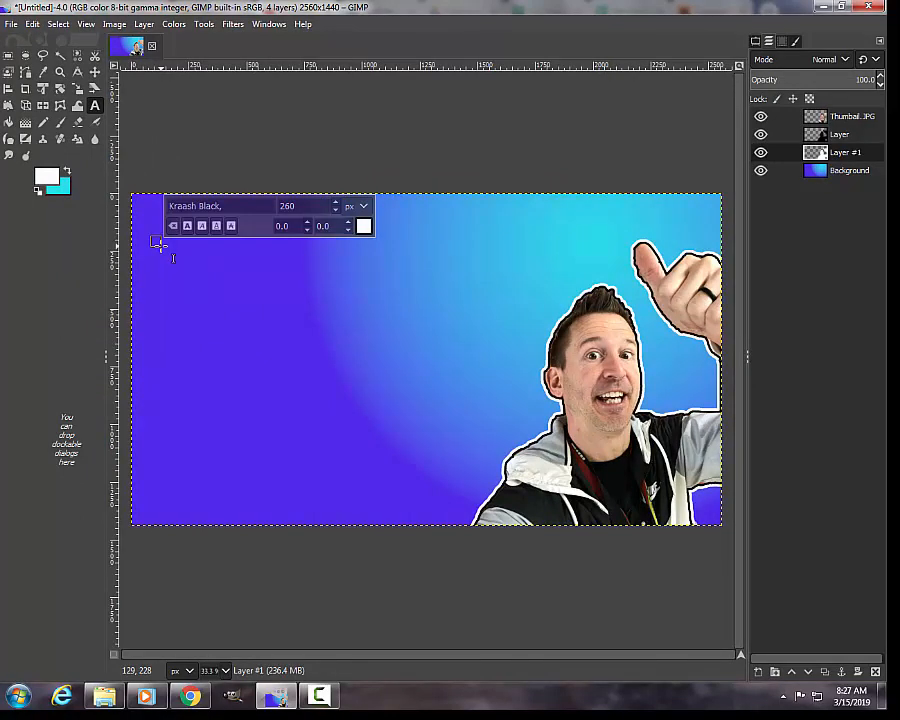
pyautogui.write('thu')
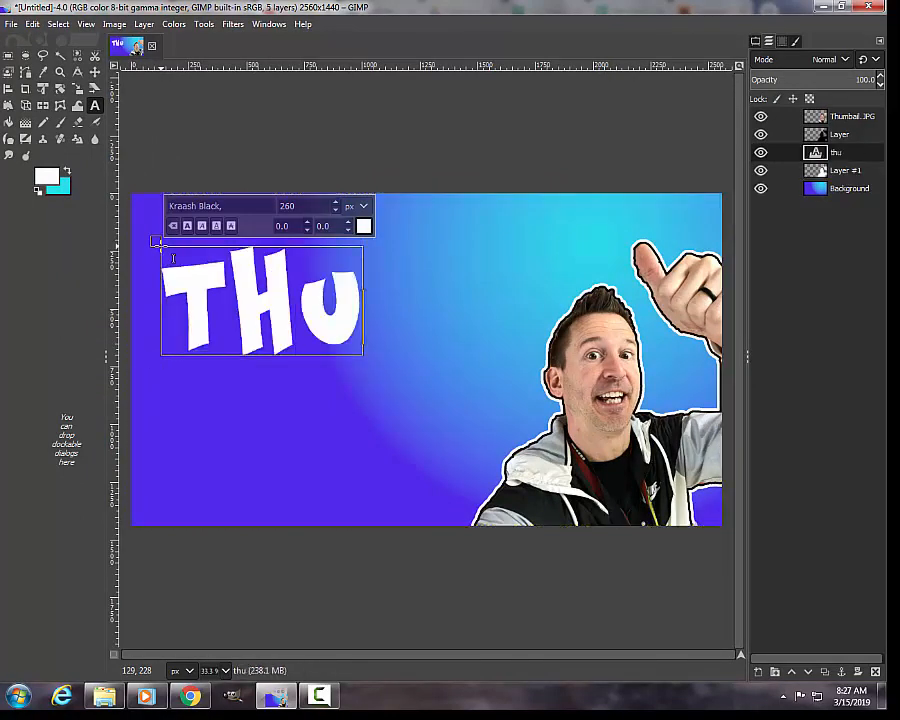
pyautogui.write('mbnail')
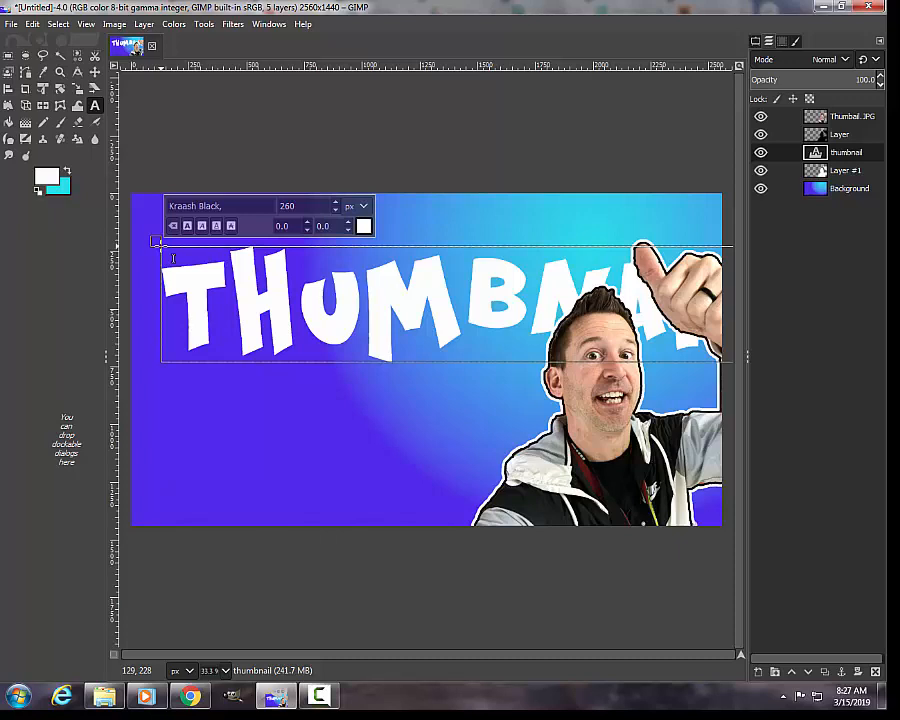
pyautogui.press('Return')
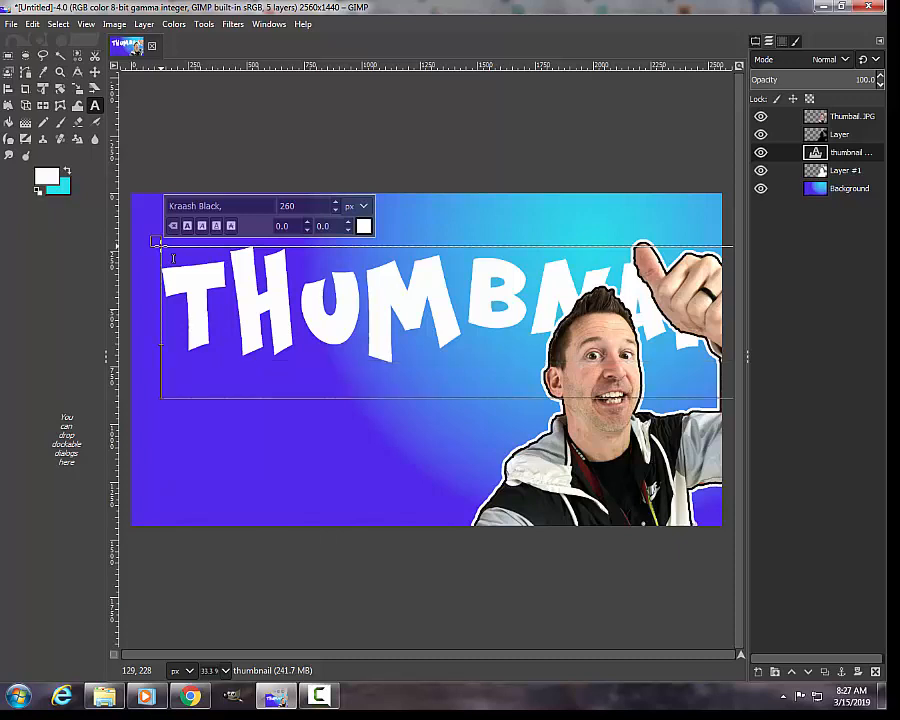
pyautogui.click(294, 133)
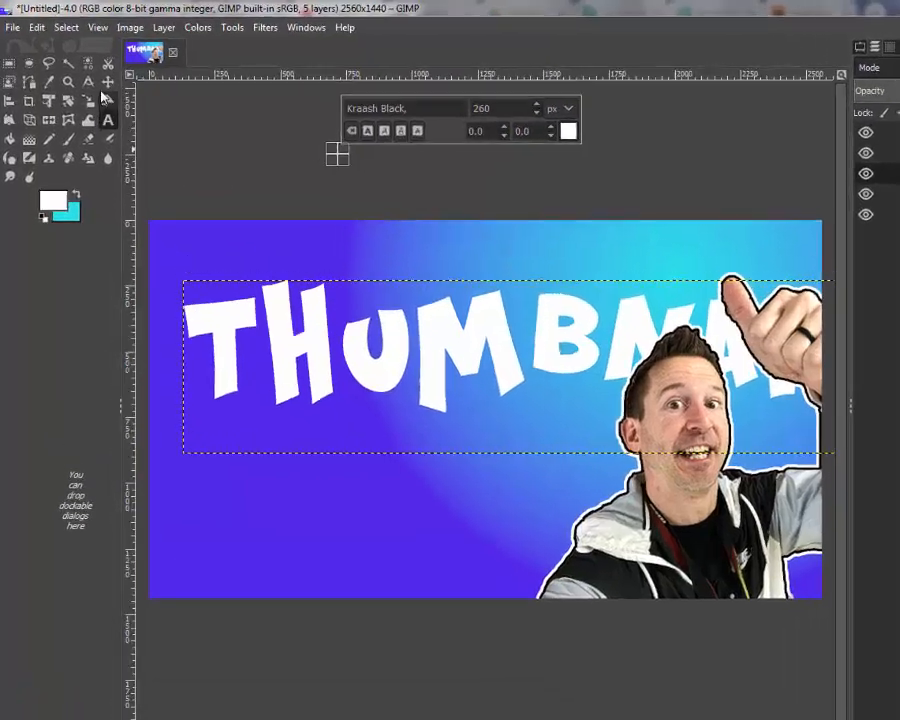
# Step: Move the thumbnail text so that it starts at the image's left edge
pyautogui.click(95, 73)
pyautogui.moveTo(333, 303); pyautogui.dragTo(316, 300)
pyautogui.moveTo(402, 382); pyautogui.dragTo(400, 343)
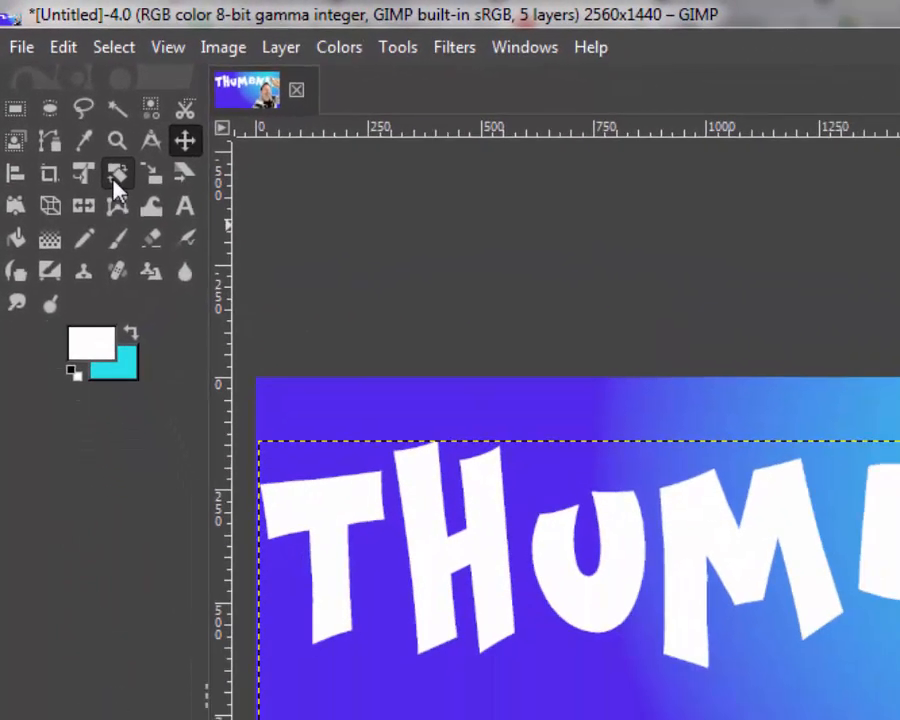
# Step: Rotate the thumbnail text layer by -14.03° so that it slants upward toward the thumb
pyautogui.click(152, 230)
pyautogui.click(405, 296)
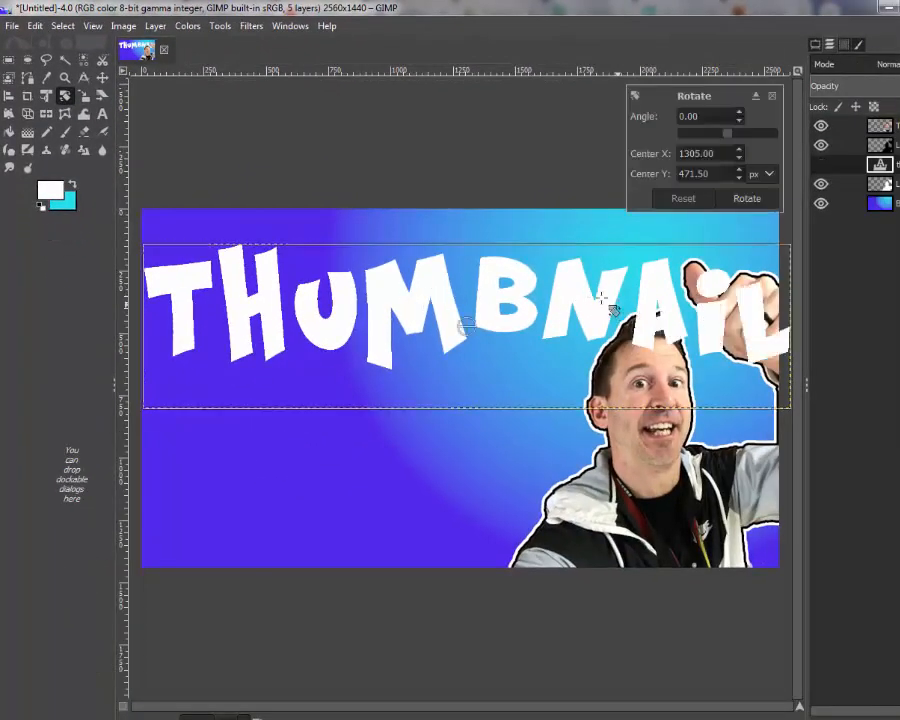
pyautogui.moveTo(722, 285); pyautogui.dragTo(661, 257)
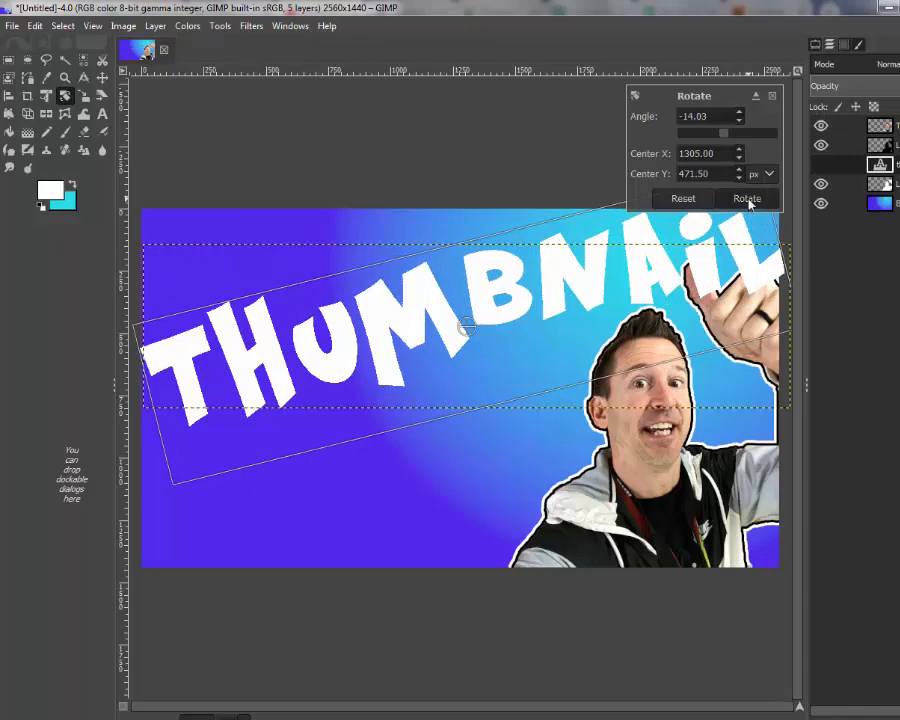
pyautogui.click(747, 199)
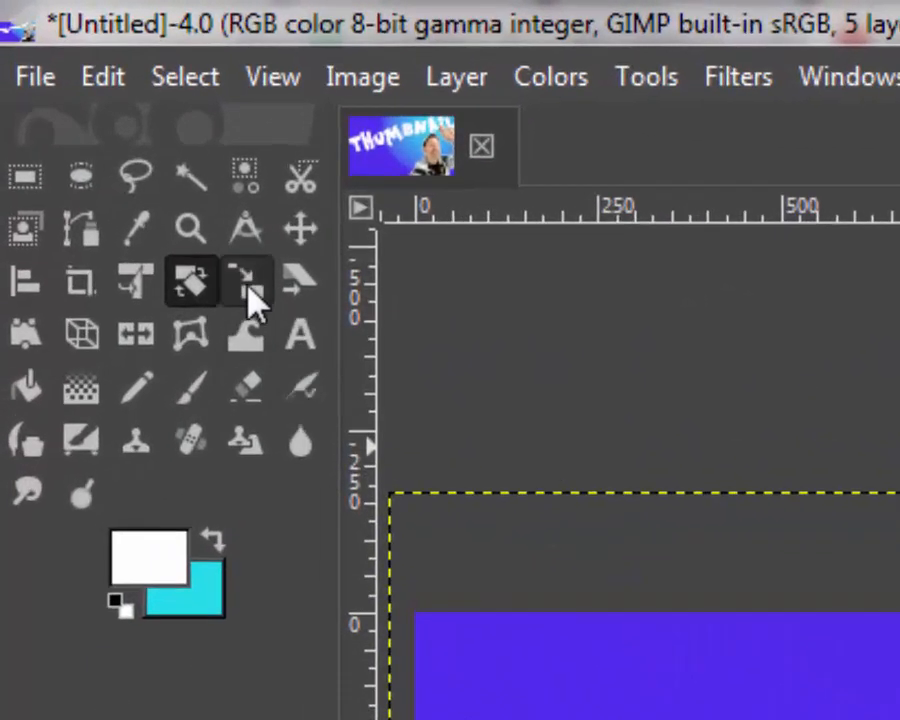
# Step: Scale the rotated text layer to 2116 × 1004 px and place it above and beside the man's head, clear of his thumb
pyautogui.click(225, 260)
pyautogui.click(549, 410)
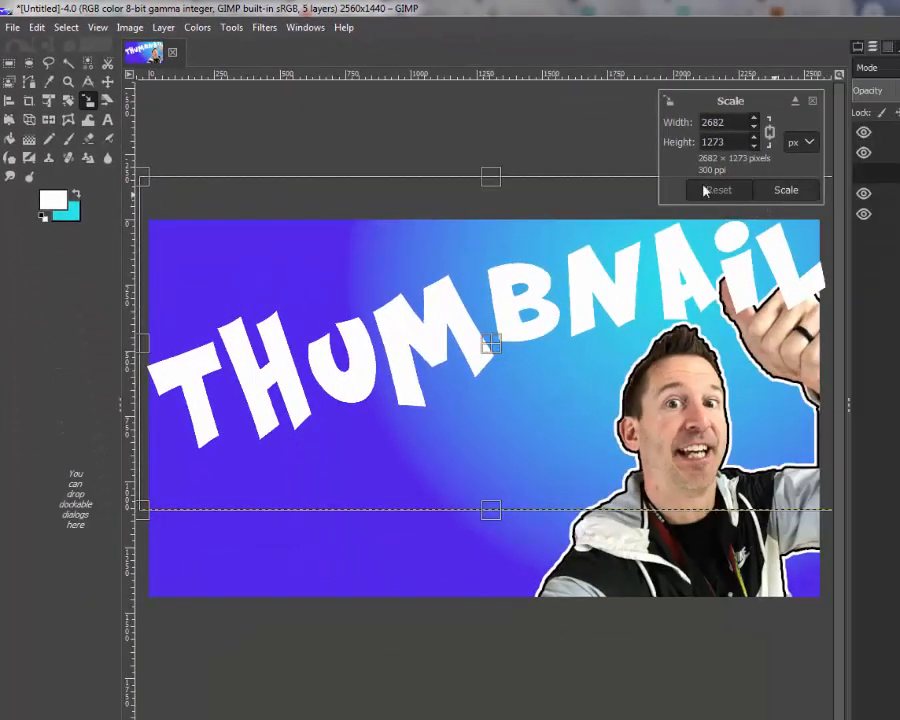
pyautogui.scroll(-2, 404, 288)
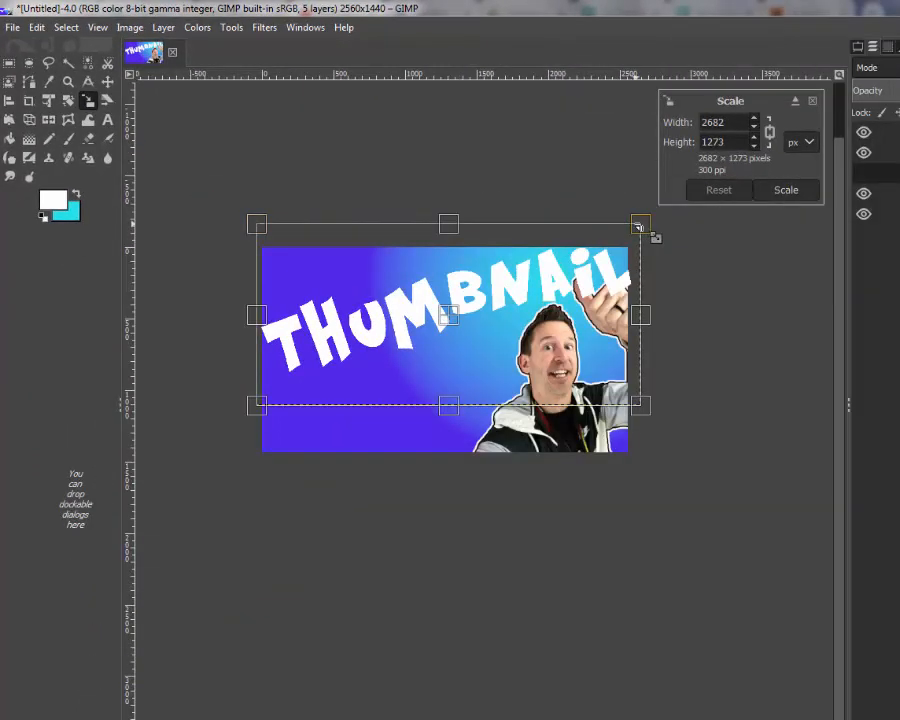
pyautogui.moveTo(638, 226); pyautogui.dragTo(558, 261)
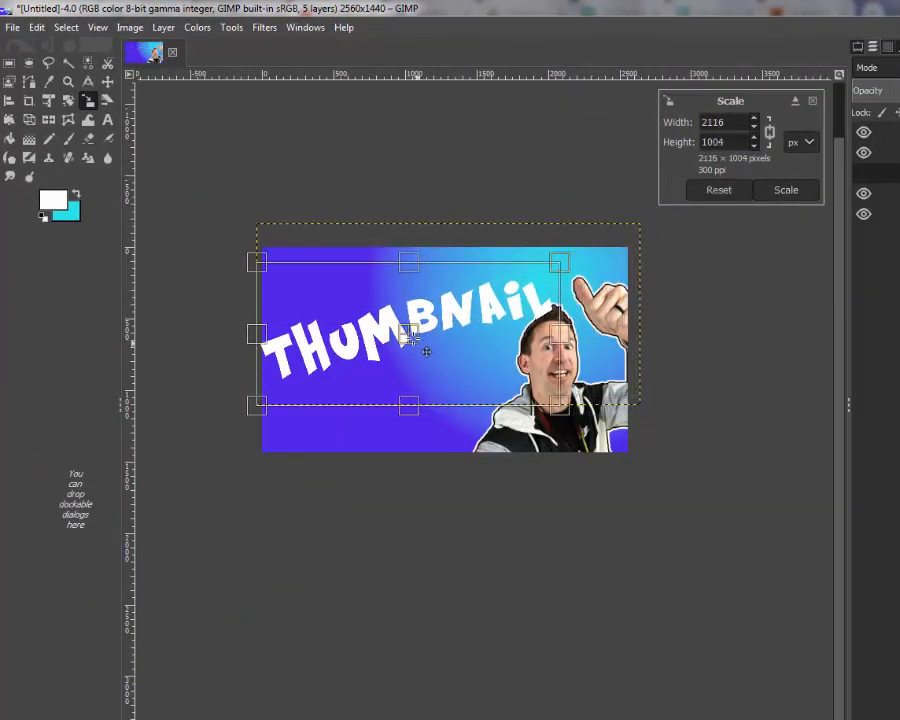
pyautogui.moveTo(410, 336); pyautogui.dragTo(437, 306)
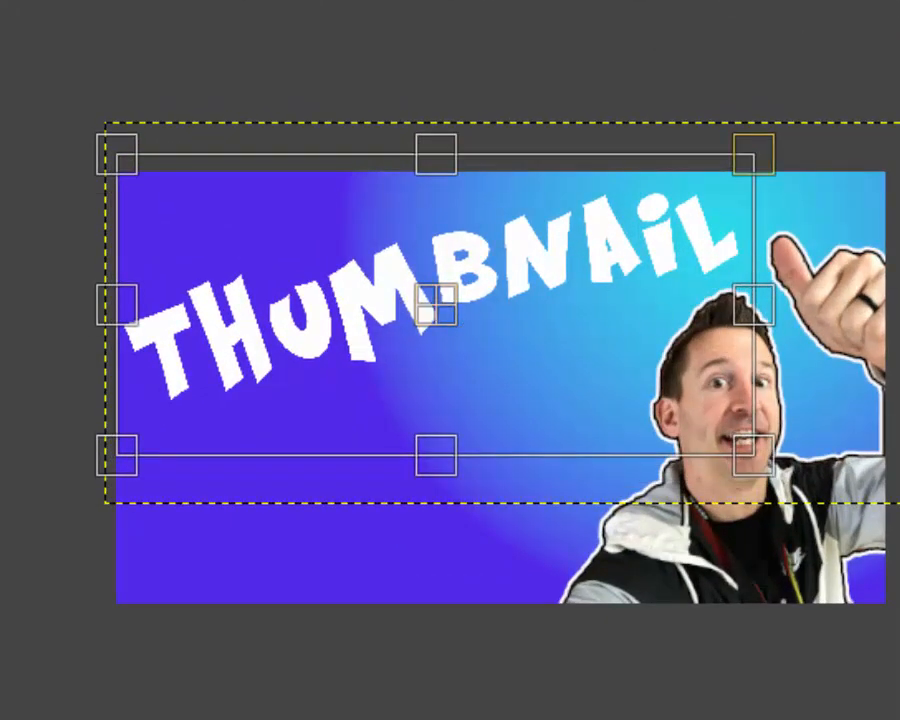
pyautogui.press('Return')
# Step: Turn the alpha of the thumbnail text layer into a selection around its letters
pyautogui.scroll(3, 689, 482)
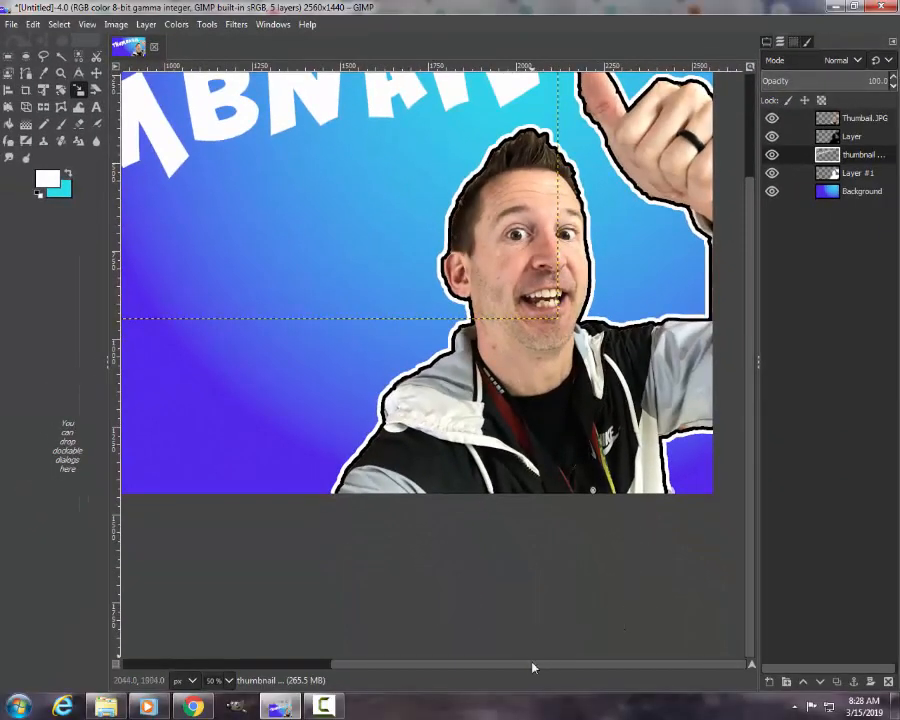
pyautogui.moveTo(532, 667); pyautogui.dragTo(476, 664)
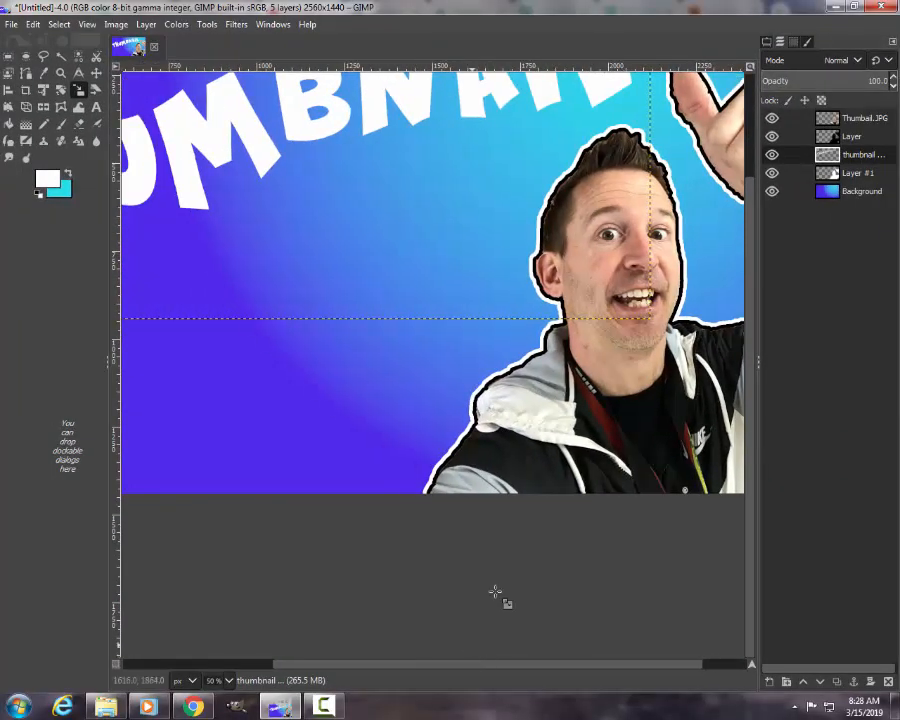
pyautogui.scroll(2, 520, 452)
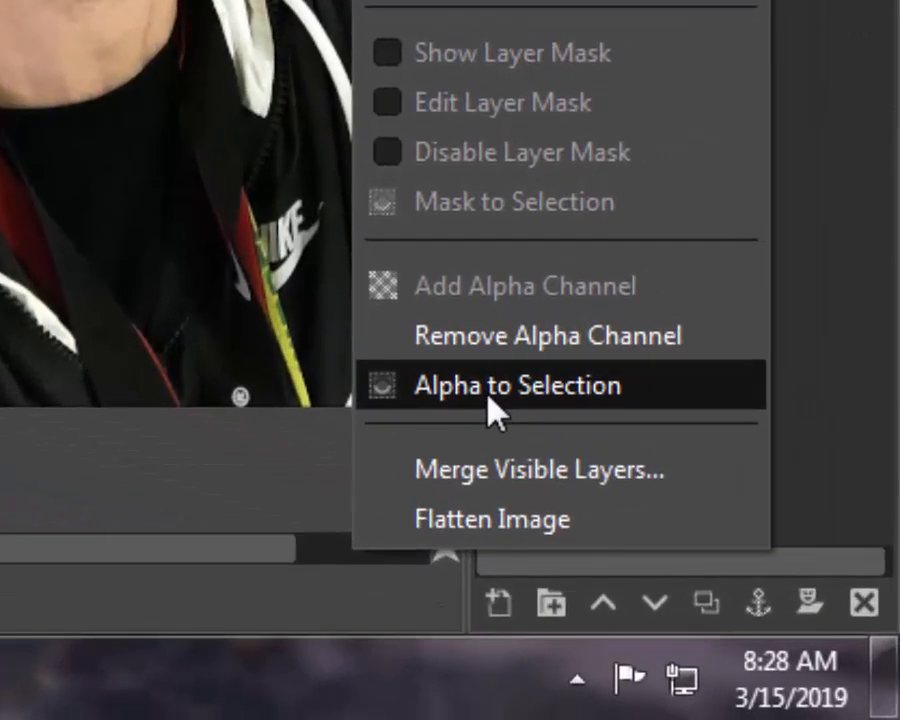
pyautogui.click(775, 610)
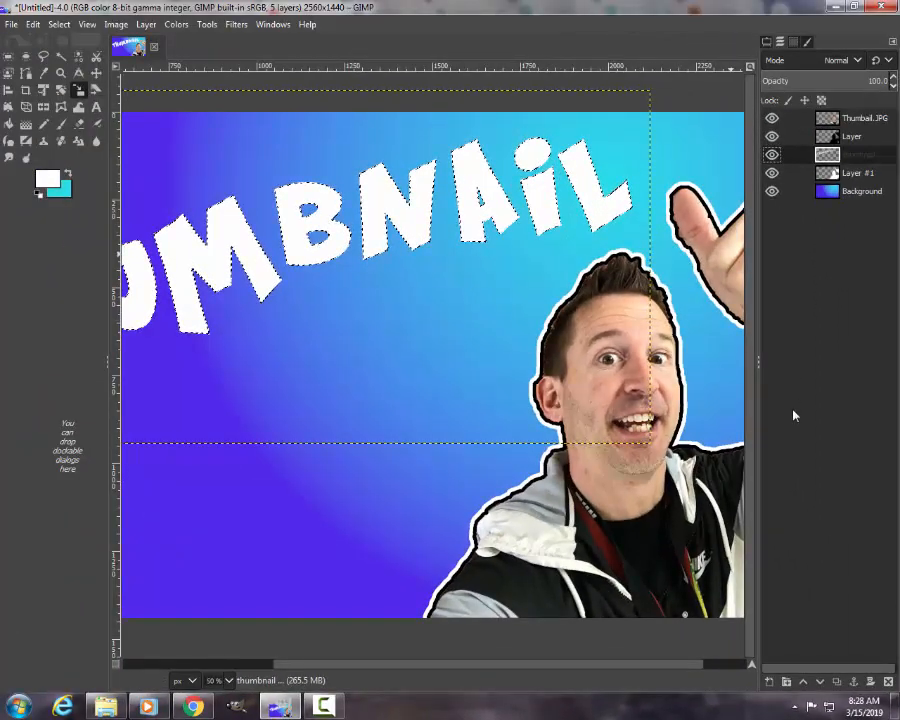
# Step: Add a transparent 2560 × 1440 px layer above the text layer and grow the letter selection by 10 px
pyautogui.click(769, 681)
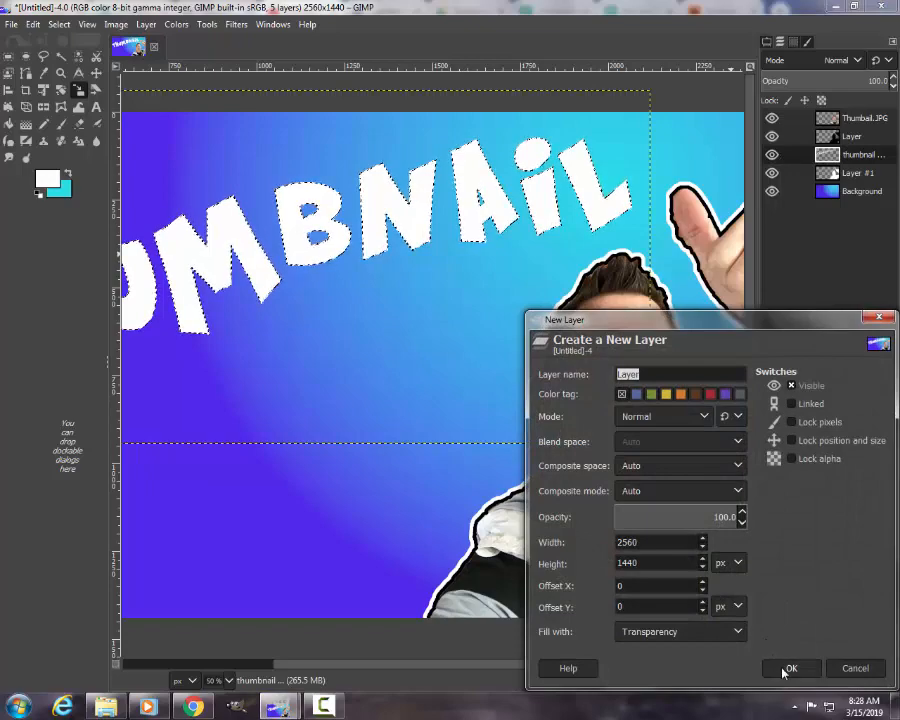
pyautogui.click(786, 664)
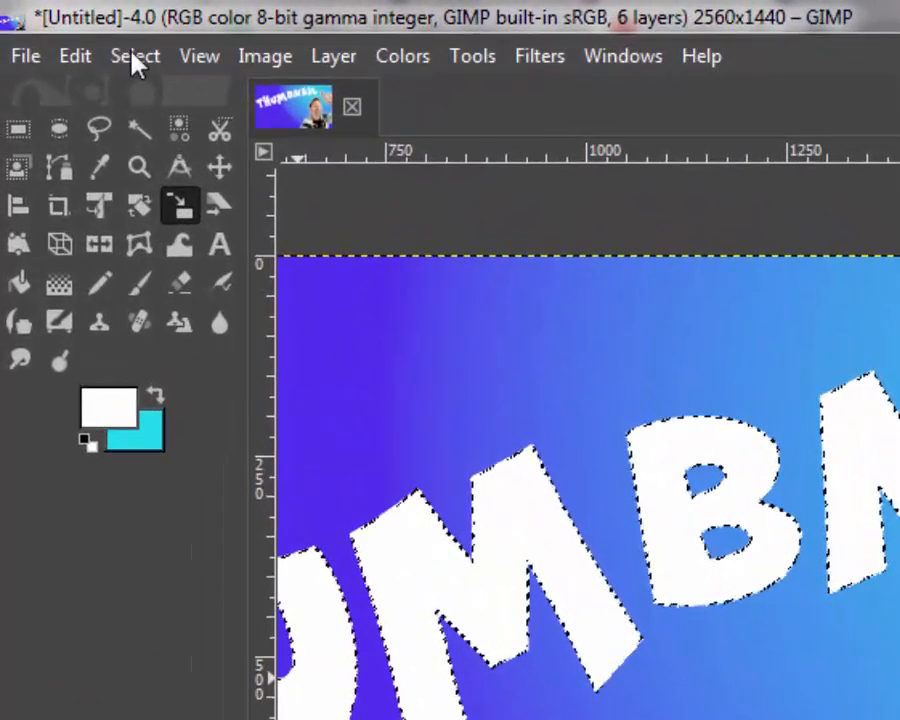
pyautogui.click(134, 57)
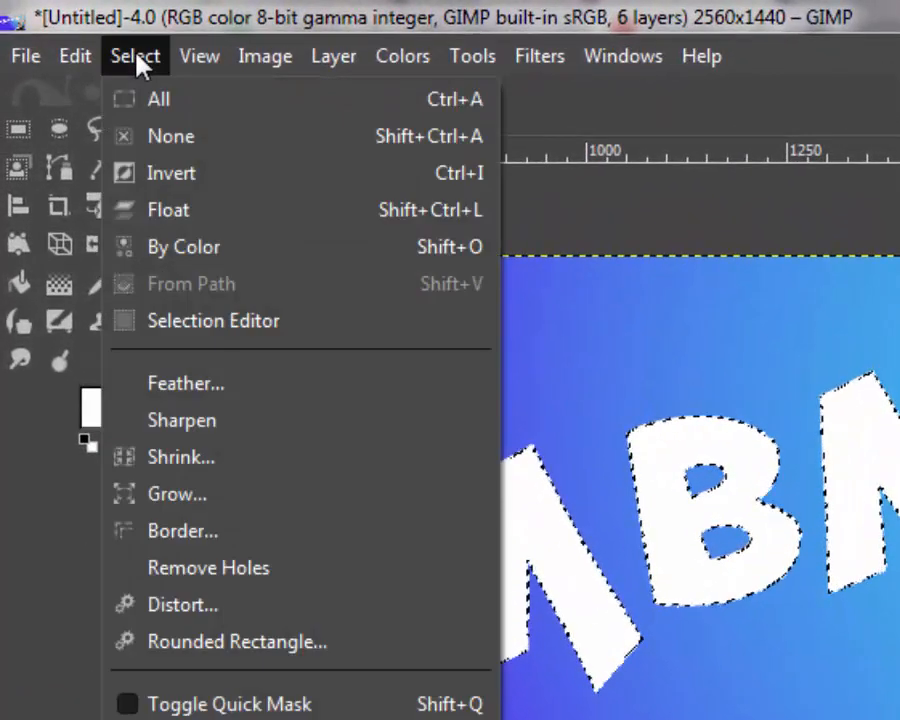
pyautogui.click(171, 493)
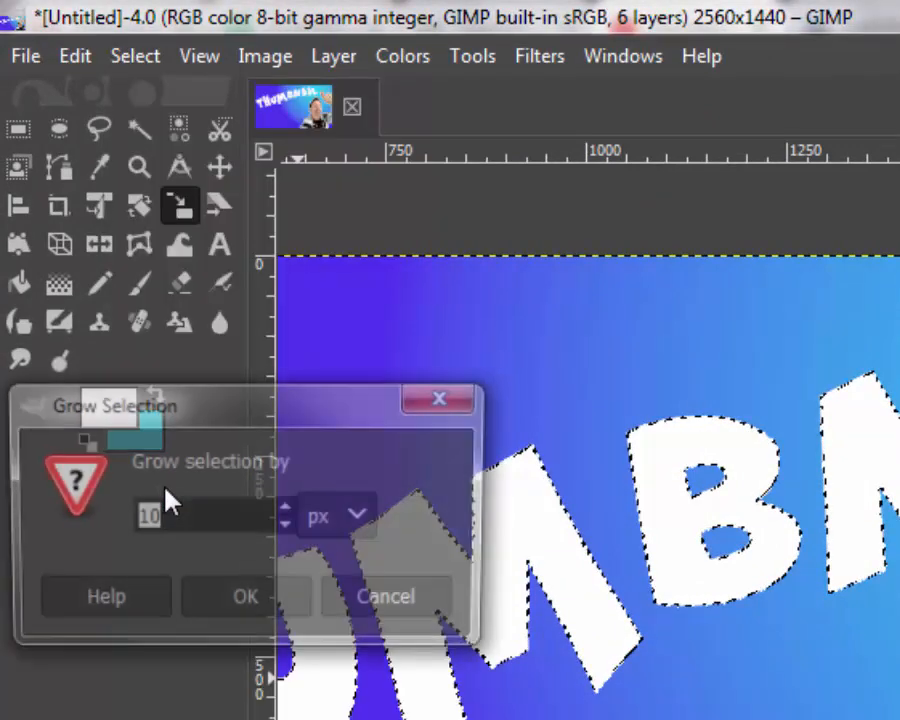
pyautogui.click(237, 609)
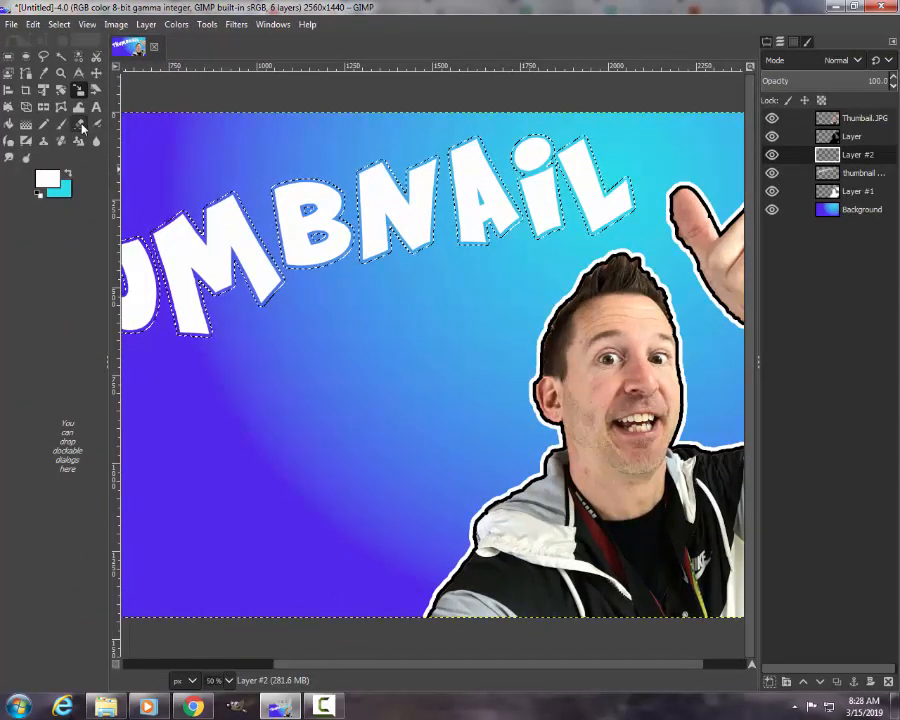
# Step: Set the foreground color to black (000000) and fill the enlarged letter selection with it on Layer #2
pyautogui.click(47, 180)
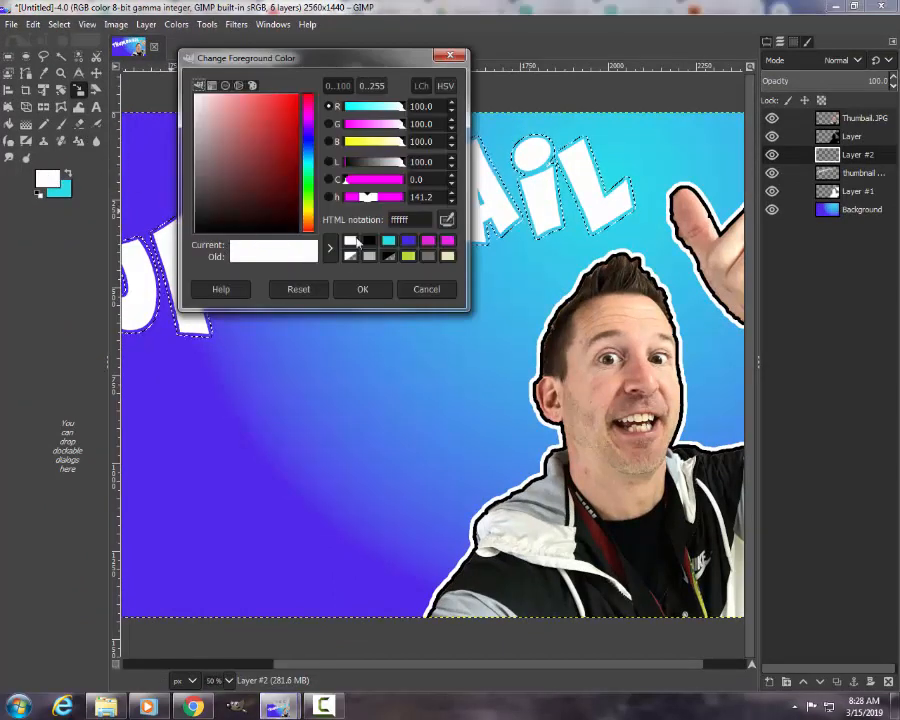
pyautogui.click(369, 242)
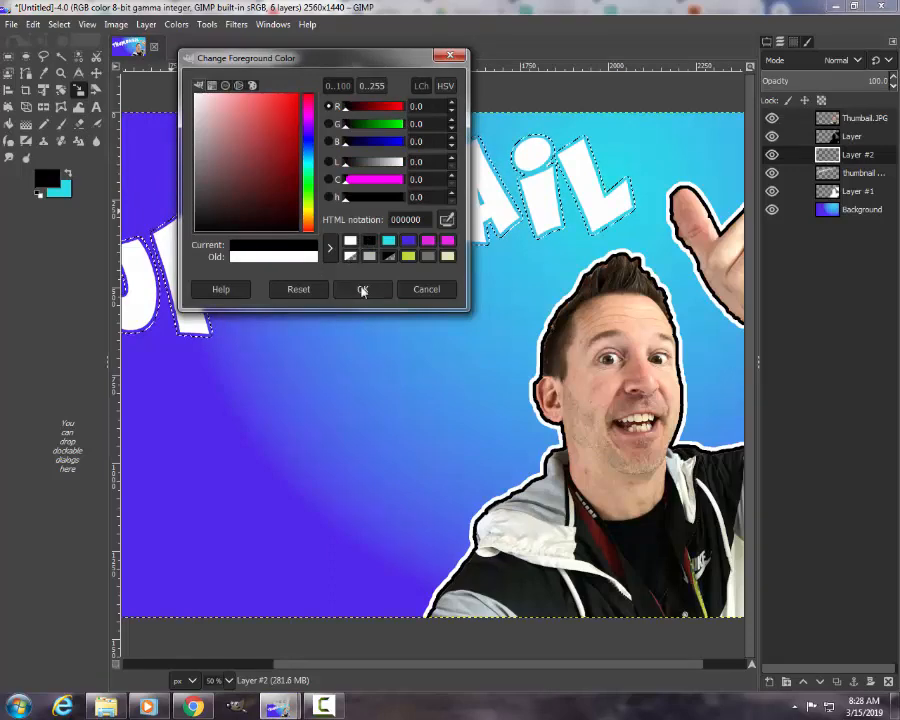
pyautogui.click(362, 289)
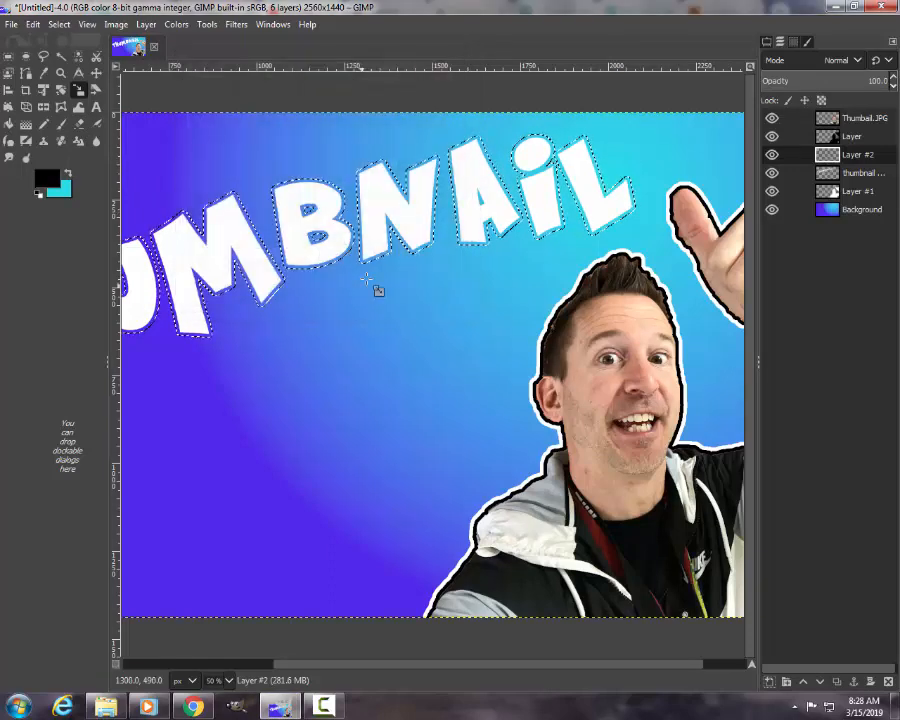
pyautogui.click(33, 24)
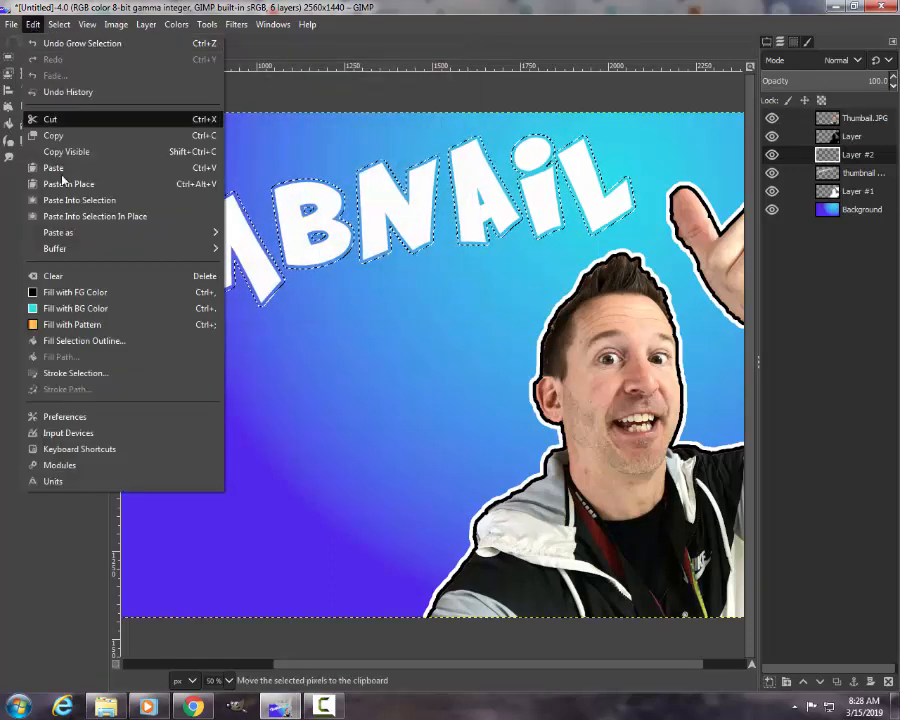
pyautogui.click(64, 292)
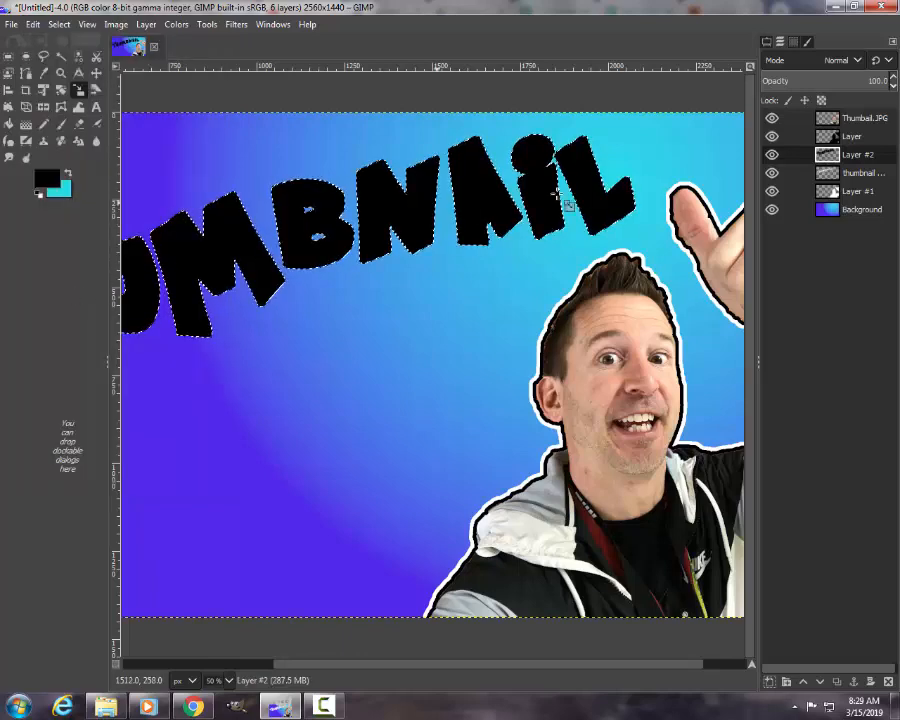
# Step: Lower the black Layer #2 beneath the thumbnail text layer and clear the selection
pyautogui.doubleClick(856, 155)
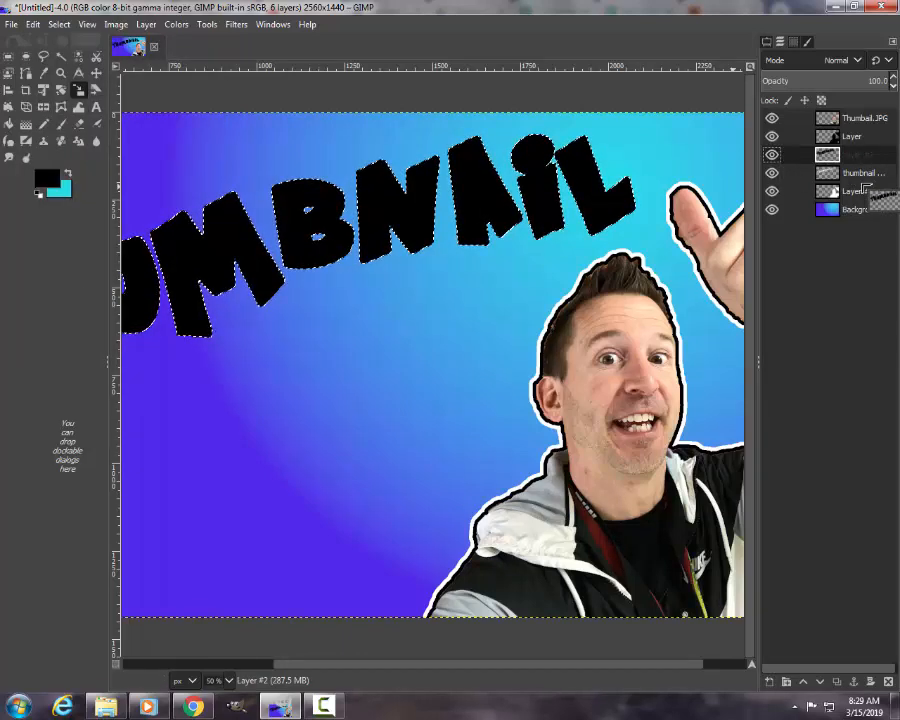
pyautogui.click(820, 681)
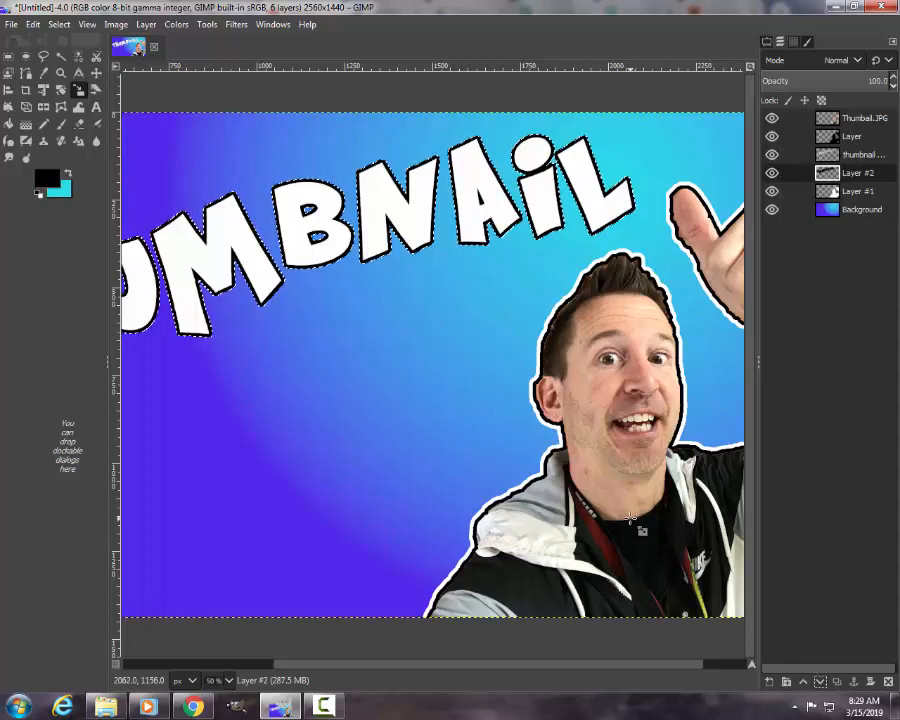
pyautogui.hotkey('ctrl', 'shift', 'a')
pyautogui.scroll(-2, 576, 464)
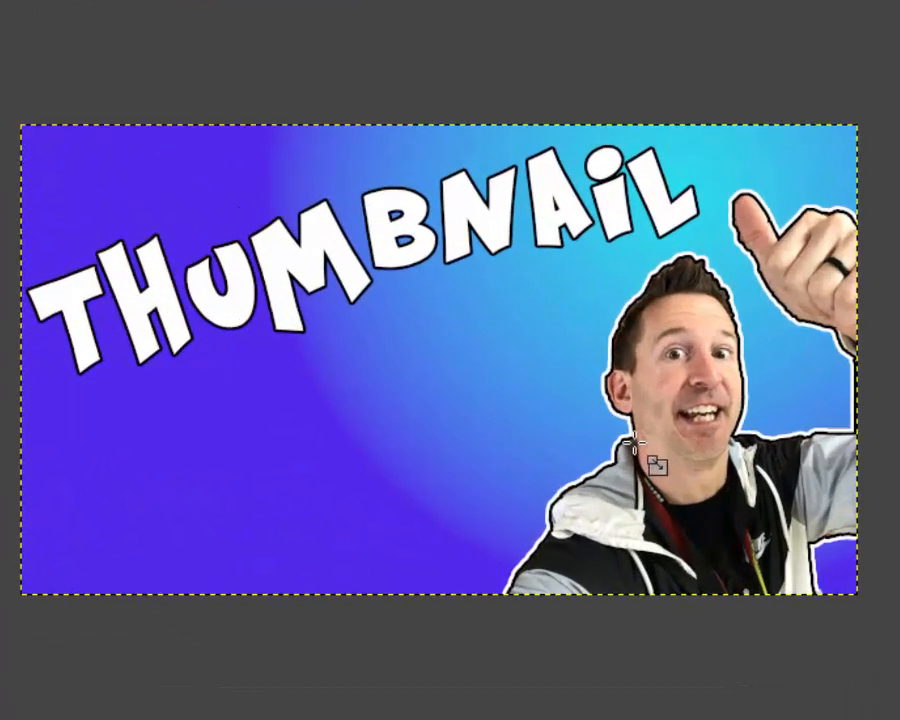